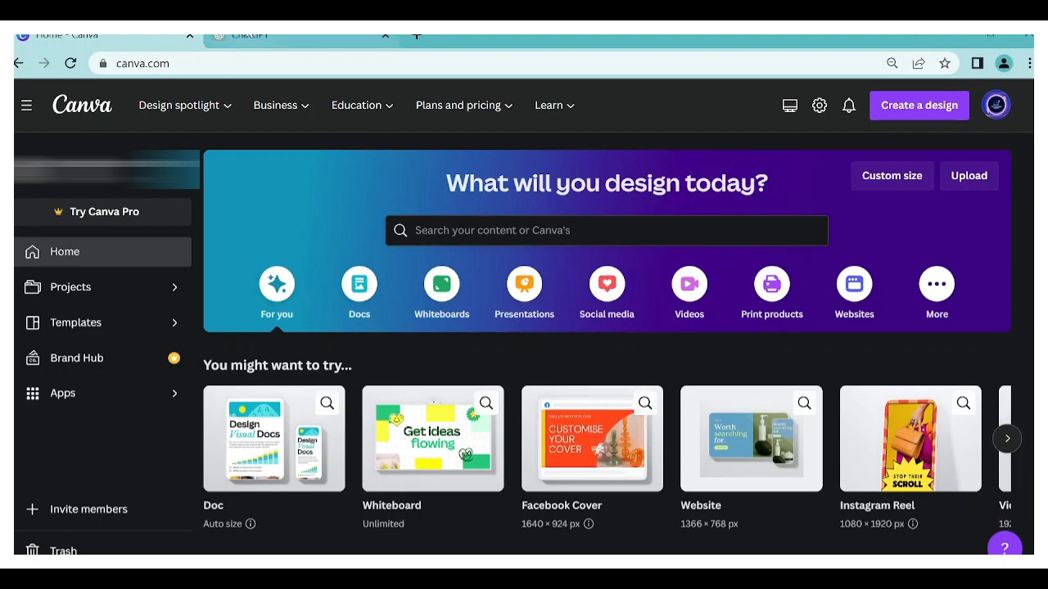
- Switch to ChatGPT and ask for 10 quotes about success and motivation along with their authors in a table, separating the quotes from the author
click(250, 35)
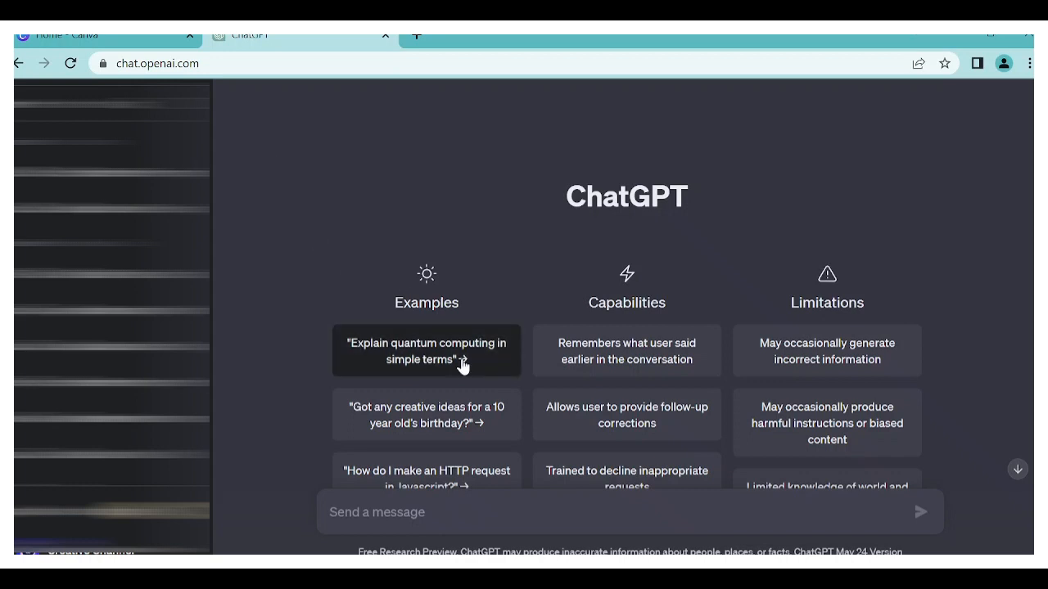
scroll(461, 363, down, 1)
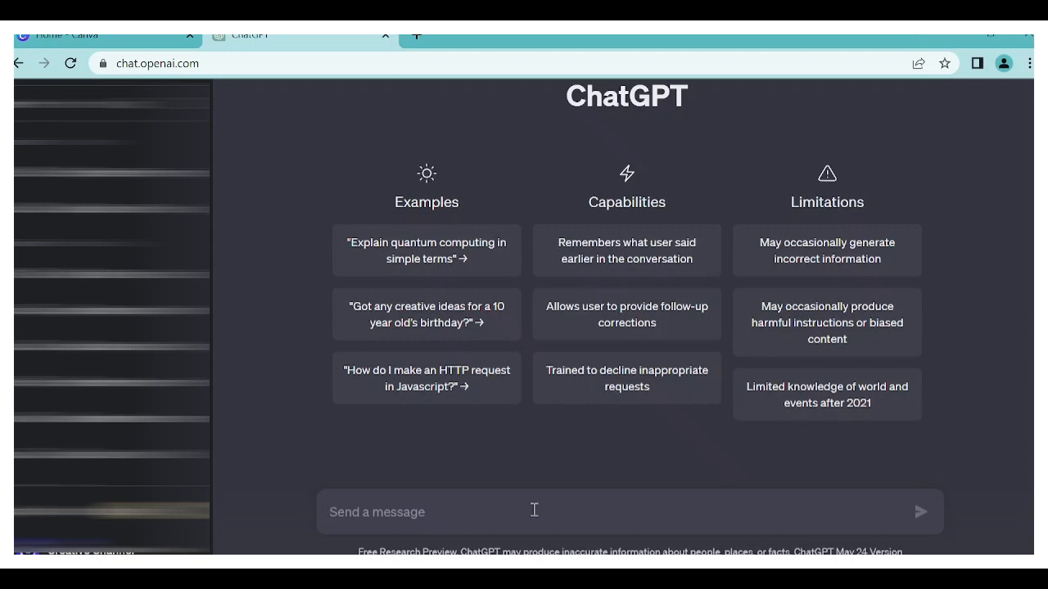
text(Give)
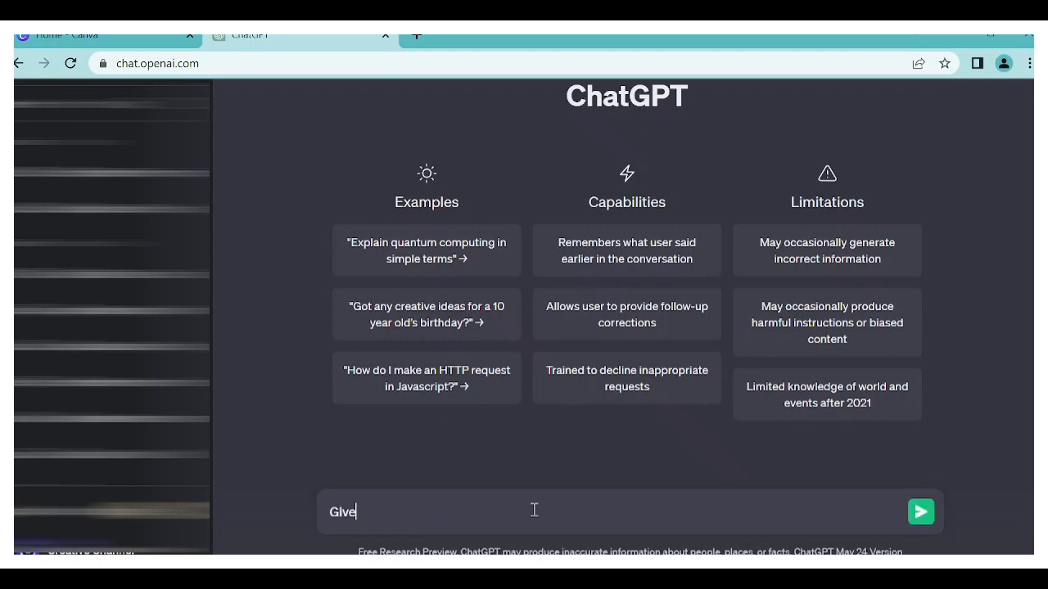
text( me 10 quotes about suce)
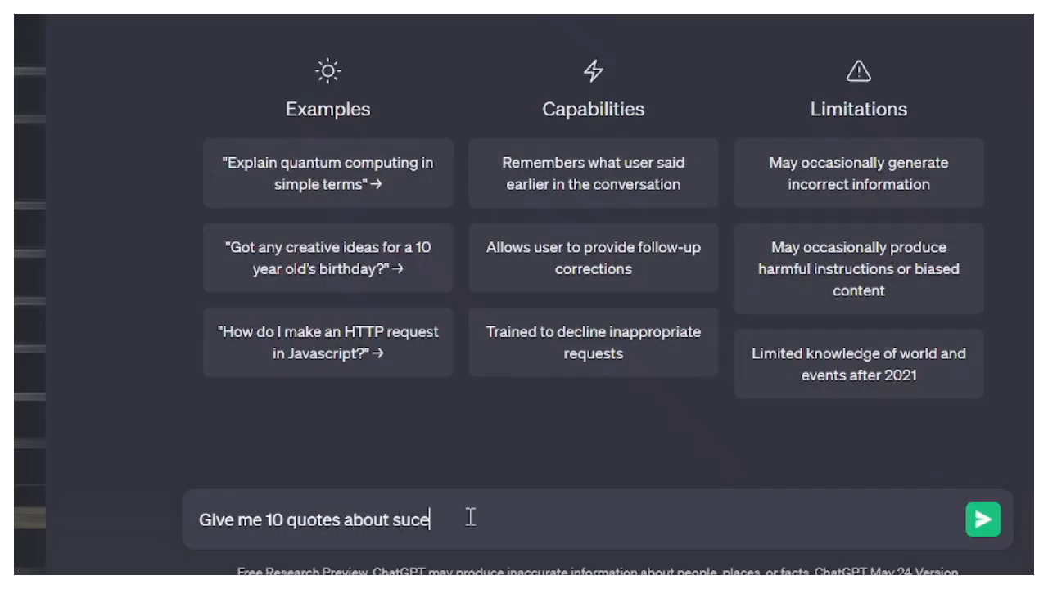
key(BackSpace)
text(cess and motivation along w)
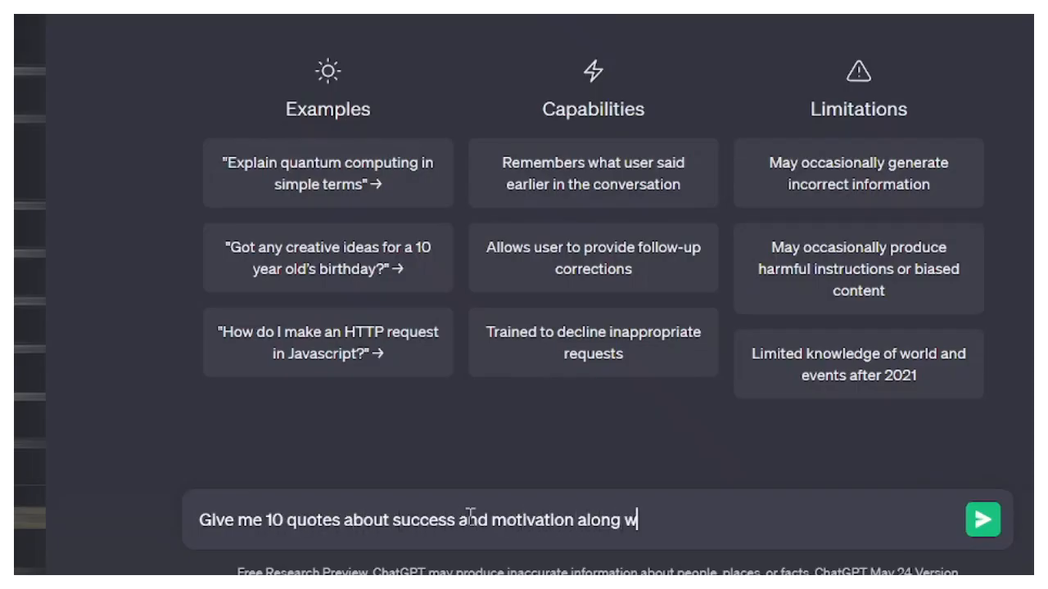
text(ith their authors in a table )
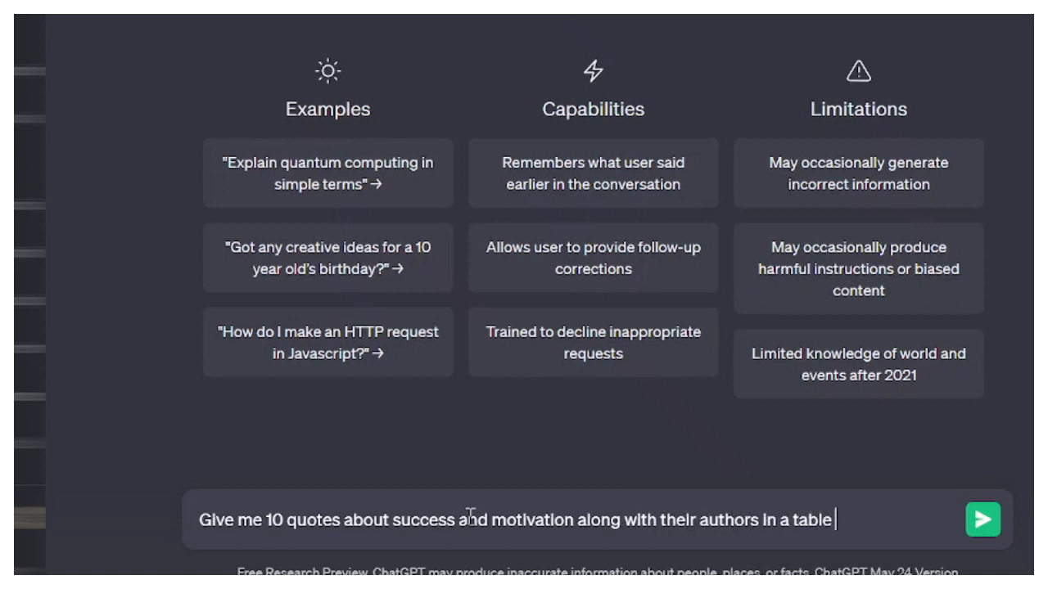
text( separating )
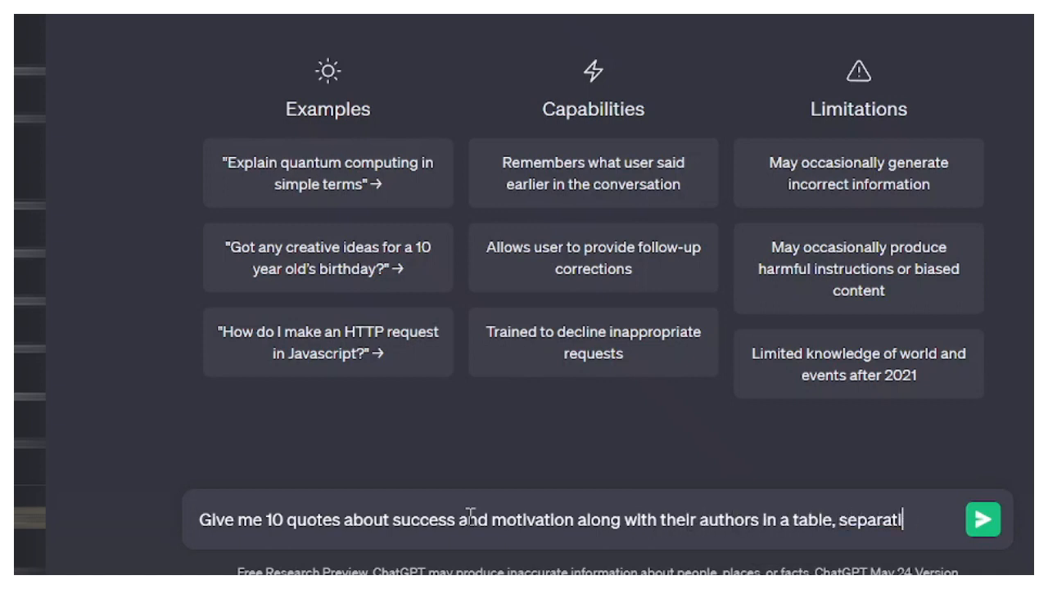
text(the quotes from the author.)
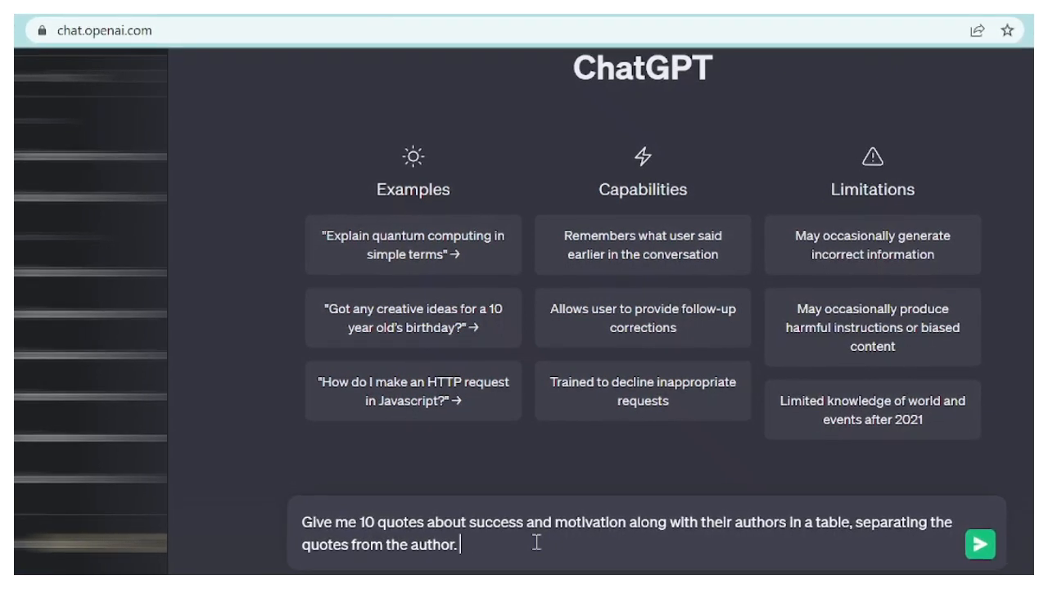
key(Return)
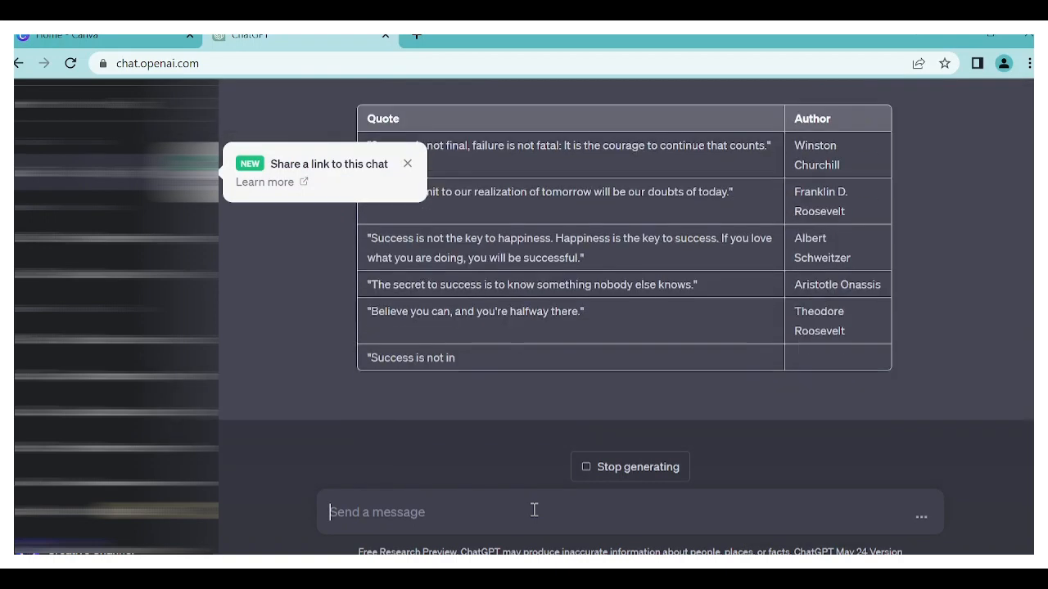
- Dismiss the chat-sharing notice and read through the generated table, examining each quote and its matching author
click(407, 164)
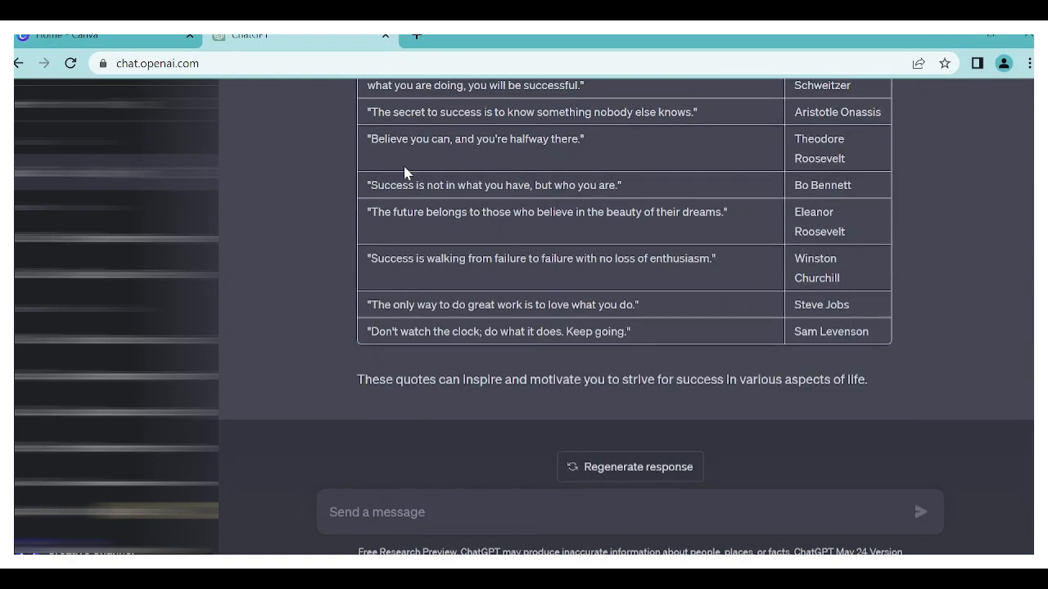
scroll(405, 172, up, 3)
scroll(405, 168, up, 1)
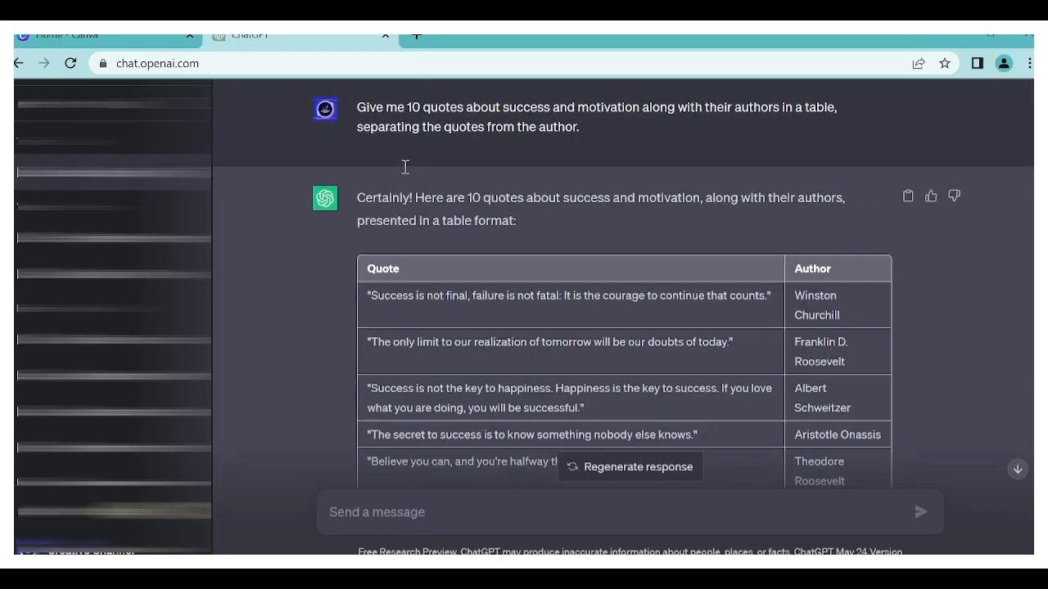
scroll(404, 167, down, 1)
scroll(404, 166, up, 1)
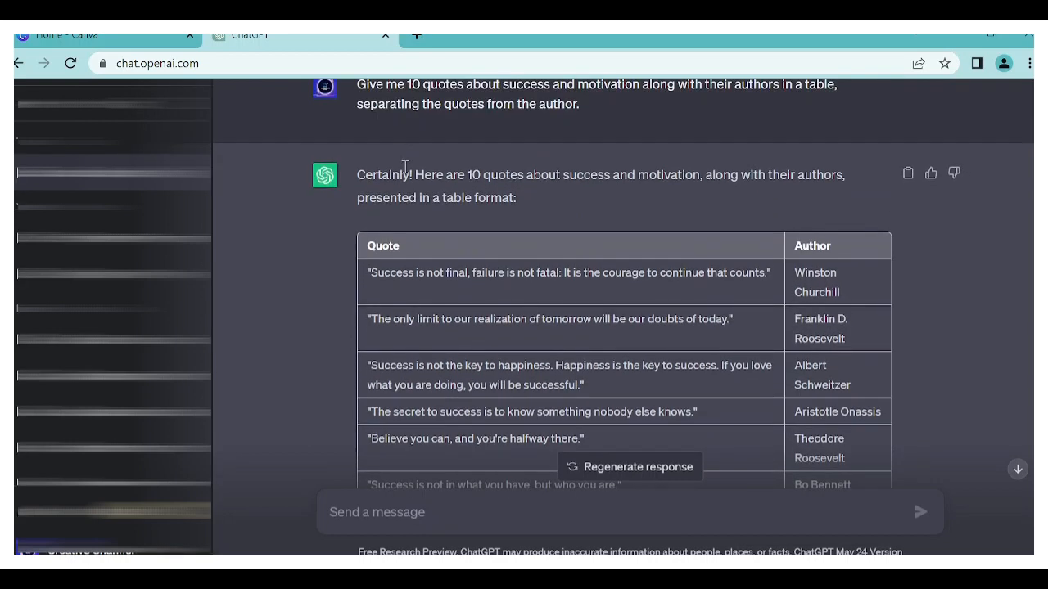
scroll(462, 308, down, 3)
scroll(462, 306, up, 2)
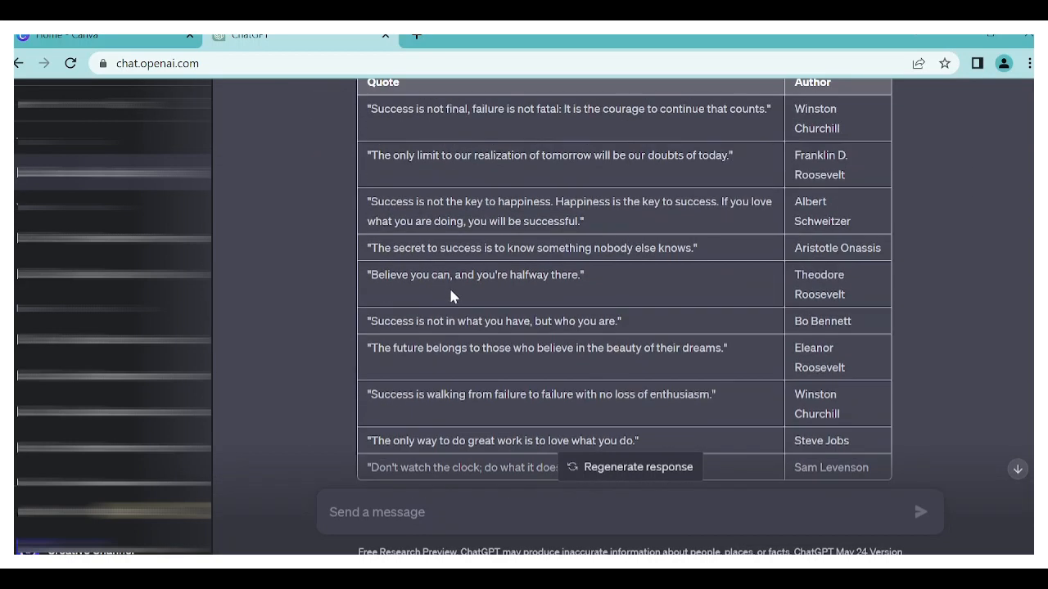
scroll(382, 182, down, 2)
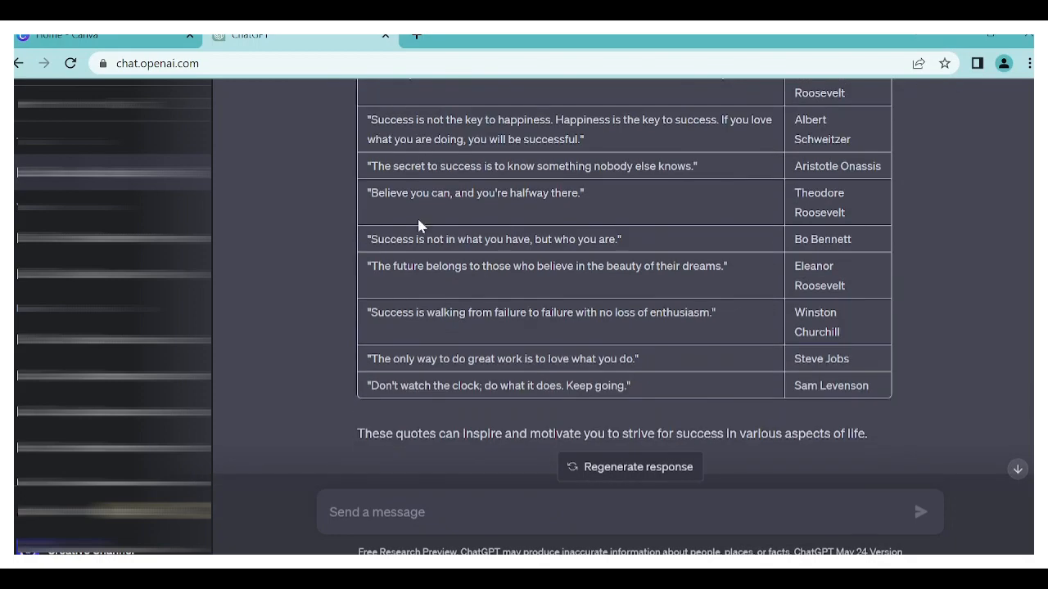
scroll(419, 224, up, 3)
drag(369, 274, 589, 389)
scroll(543, 221, down, 2)
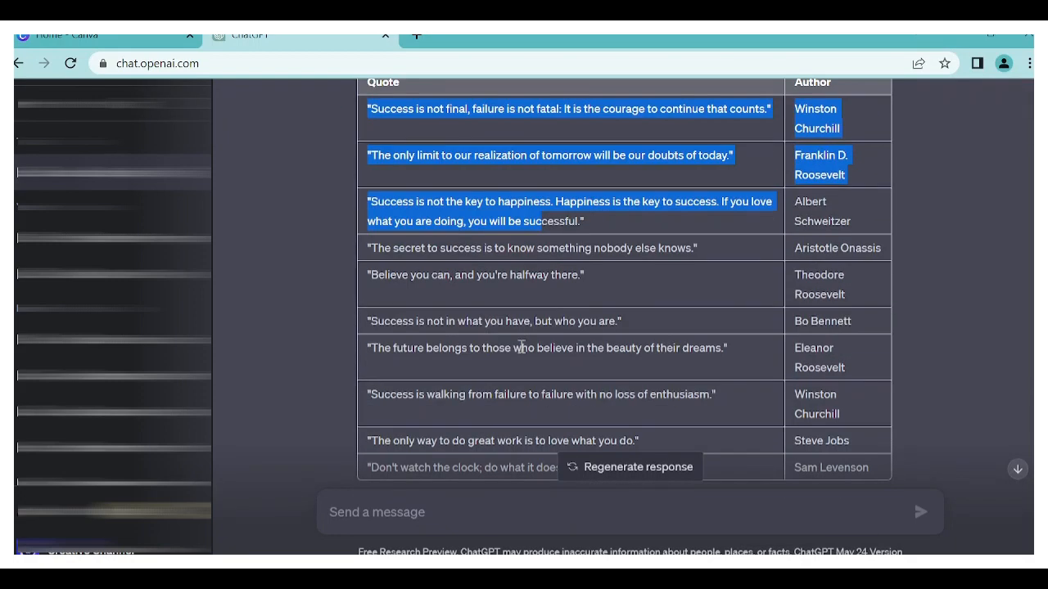
click(459, 295)
scroll(528, 301, down, 2)
scroll(528, 301, up, 3)
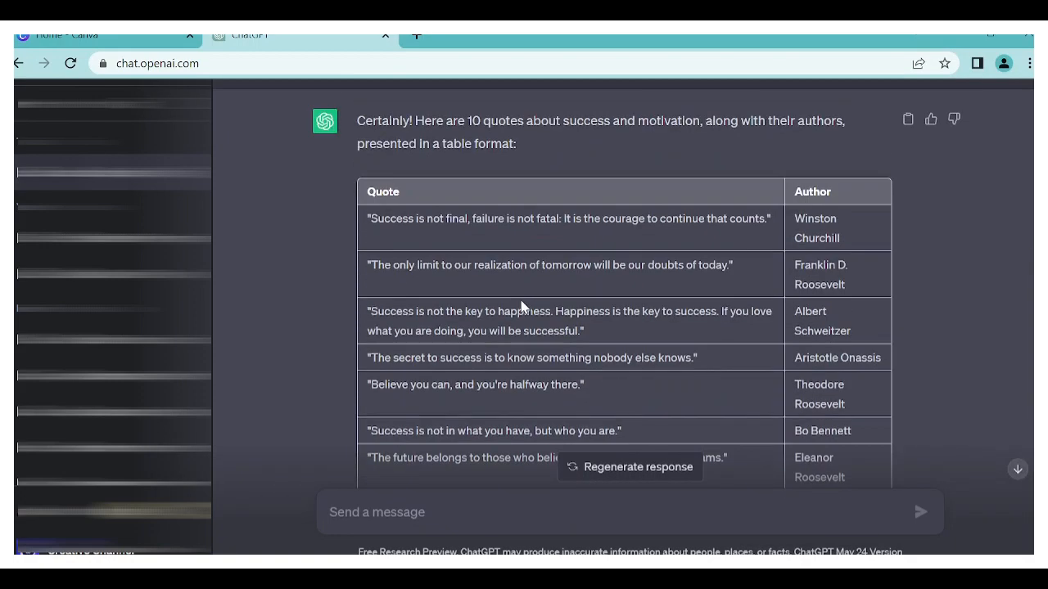
scroll(521, 306, down, 3)
scroll(521, 302, up, 4)
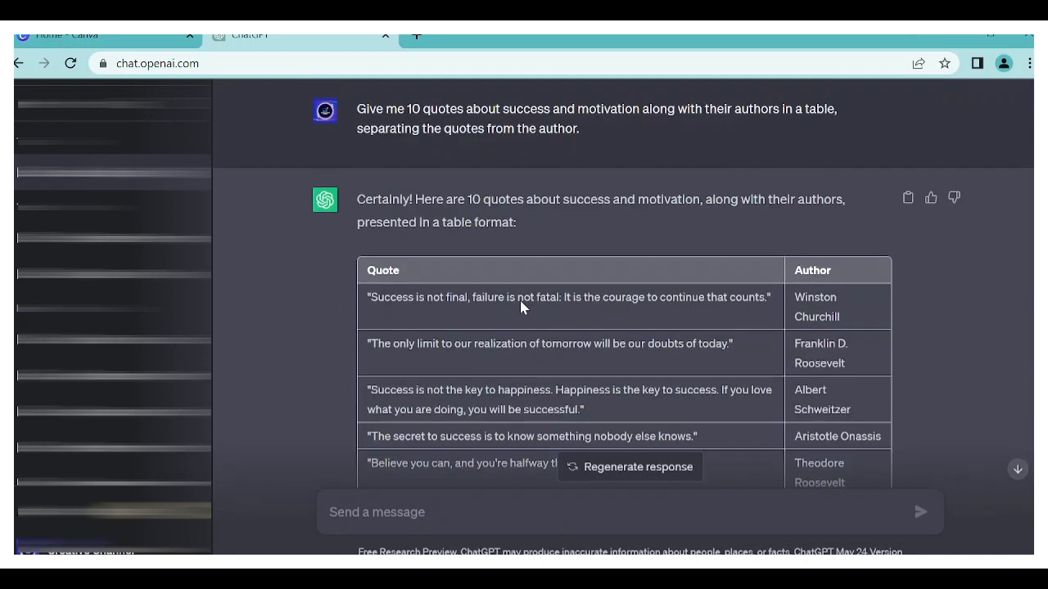
scroll(522, 303, down, 3)
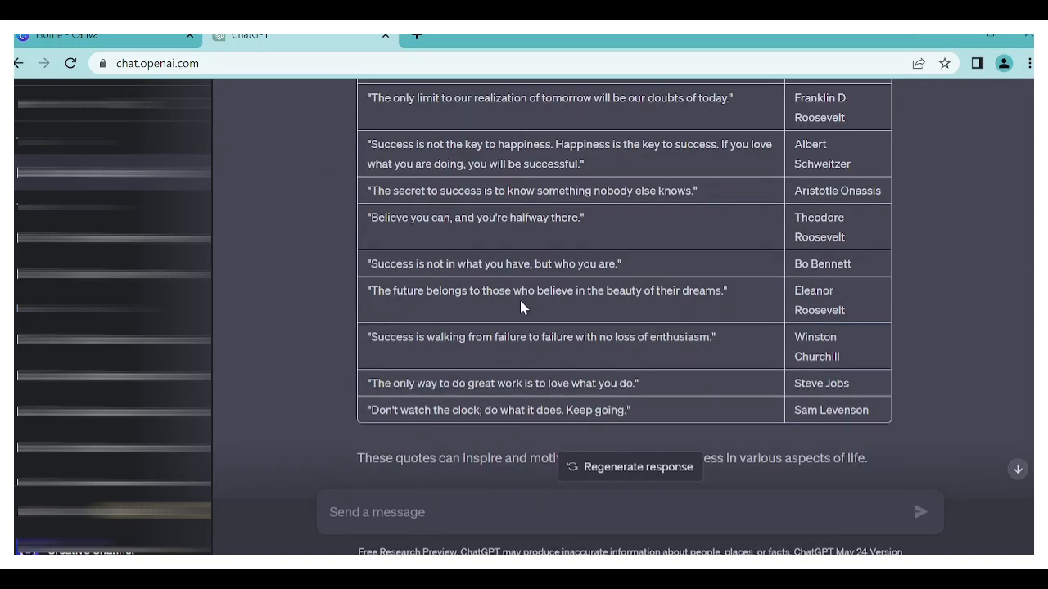
scroll(521, 306, up, 3)
scroll(819, 261, down, 1)
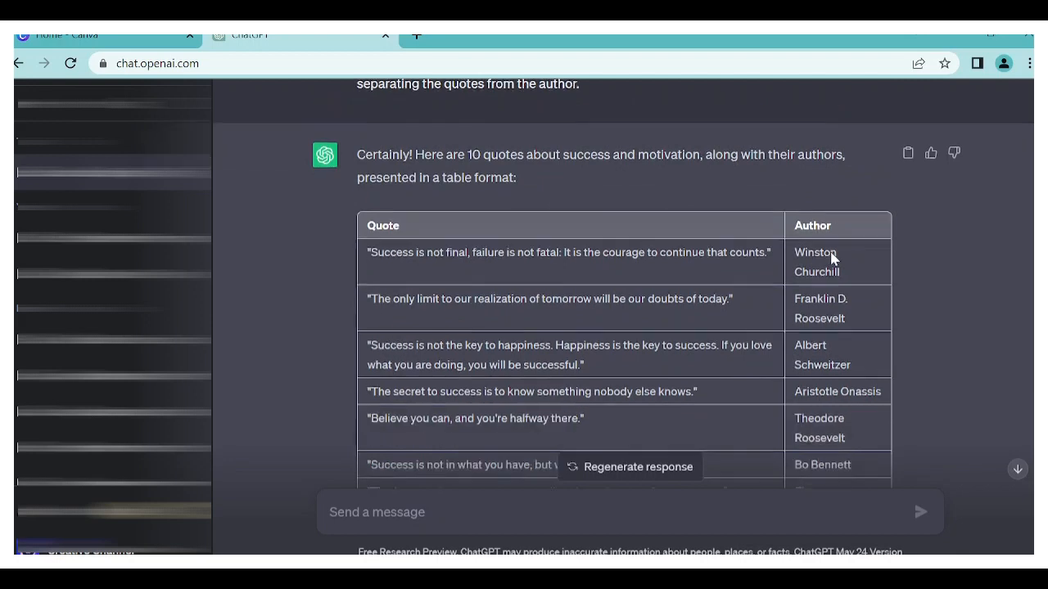
scroll(831, 257, down, 3)
scroll(829, 296, up, 2)
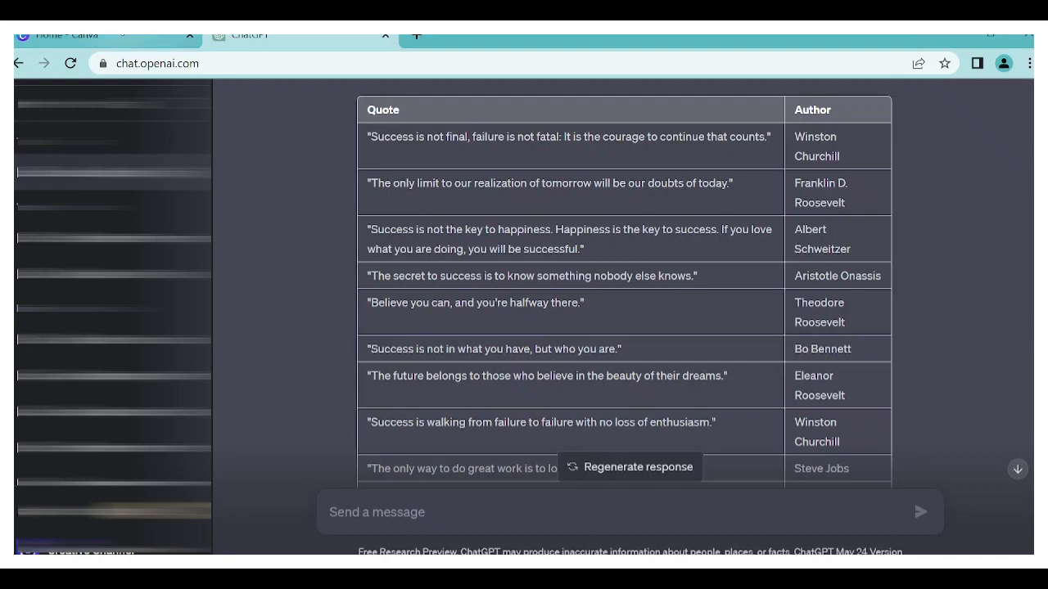
- Switch to Canva, search the templates for "Instagram post" and open the Instagram Post (Portrait) 1080 × 1350 px templates
click(121, 36)
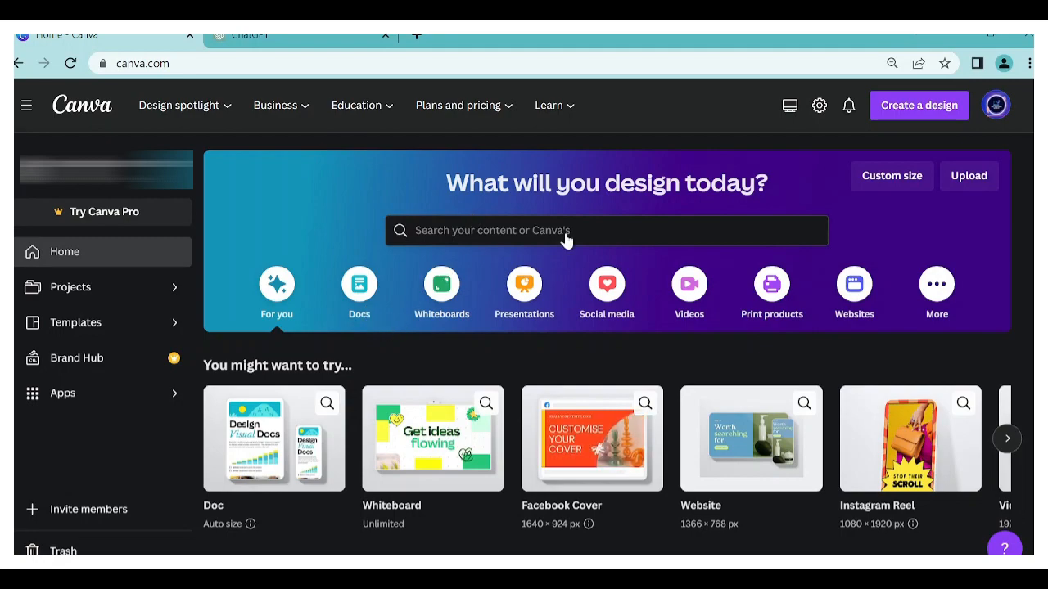
click(523, 230)
text(instagt)
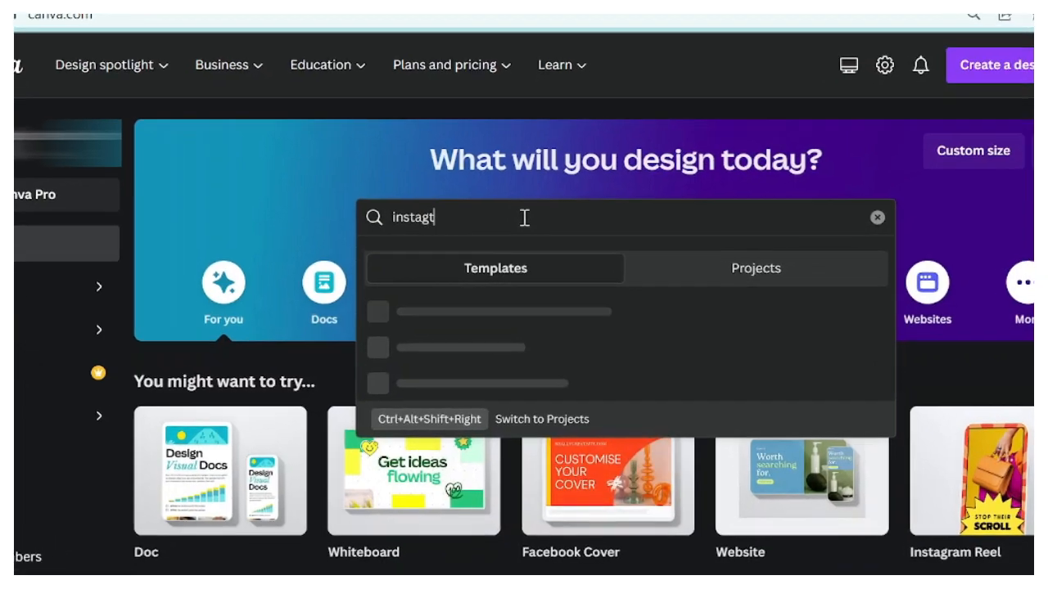
key(BackSpace)
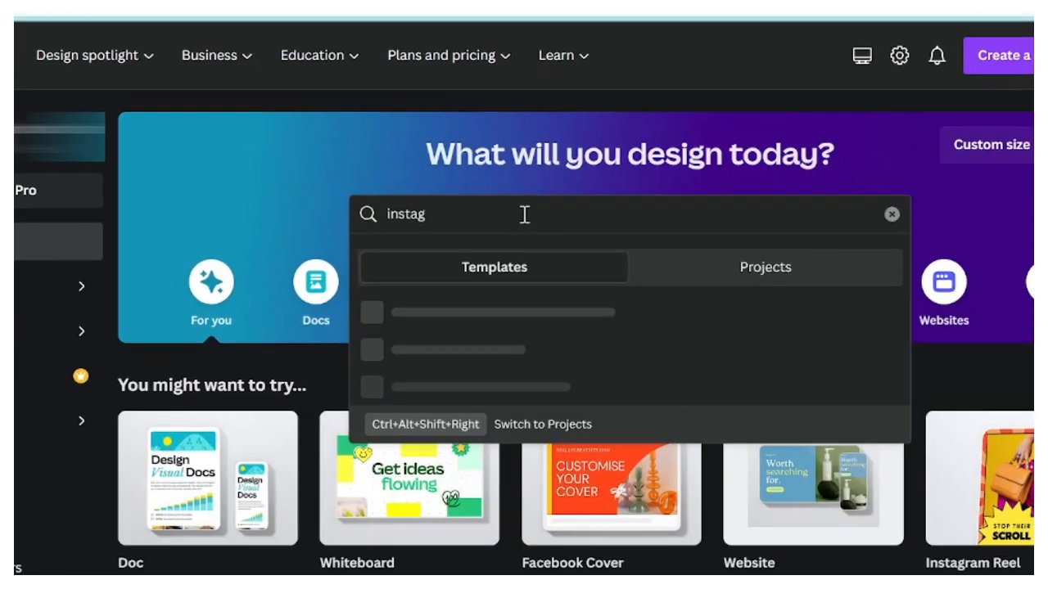
text(ram post)
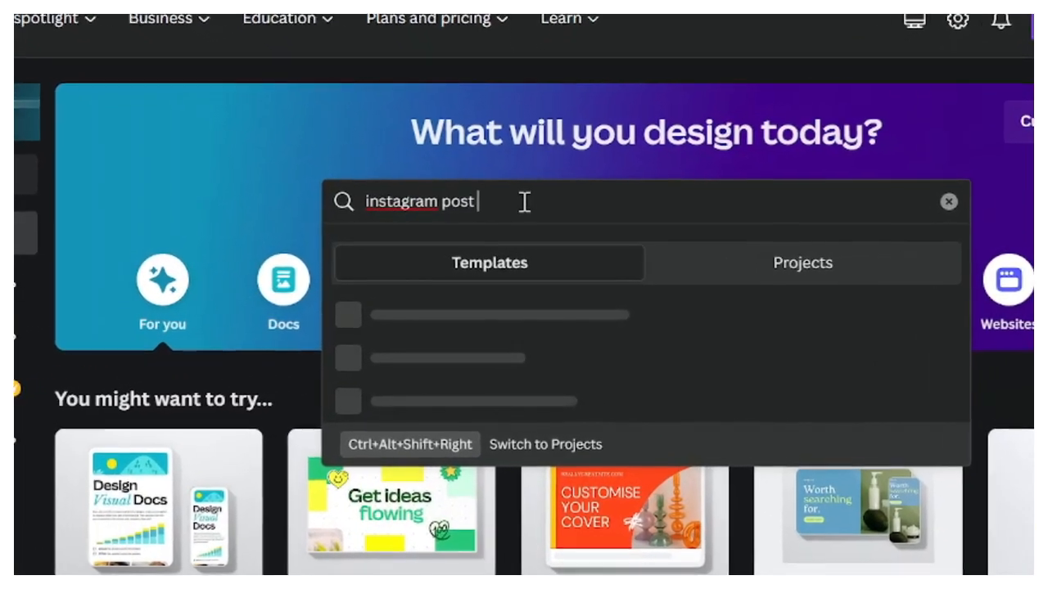
right_click(426, 204)
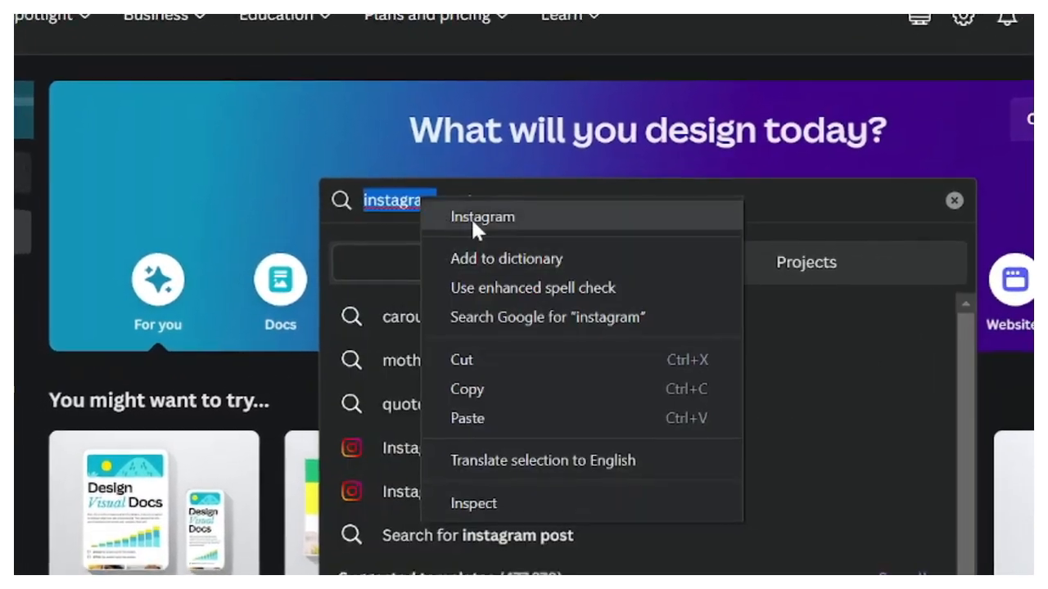
click(473, 218)
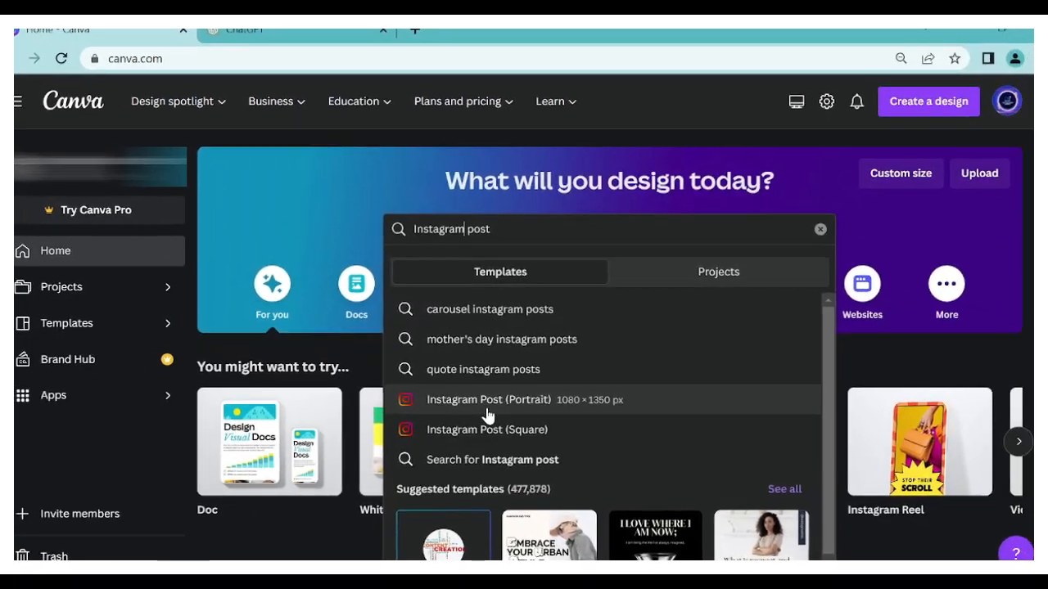
click(485, 411)
- Browse the portrait Instagram post templates for a suitable quote design, checking which ones are marked as paid or Pro
scroll(616, 427, down, 5)
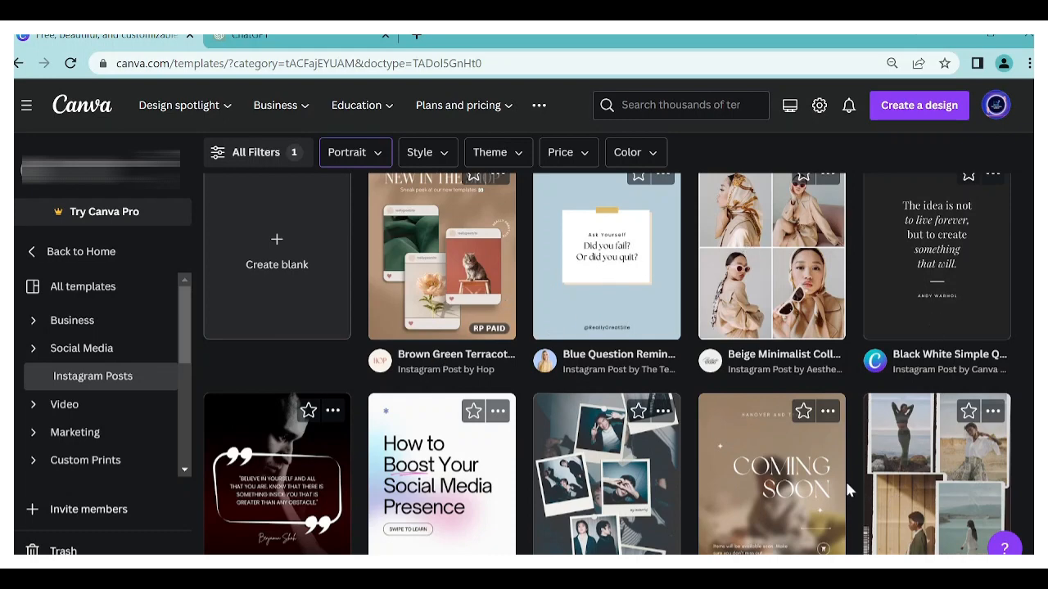
scroll(845, 481, down, 4)
scroll(684, 478, up, 2)
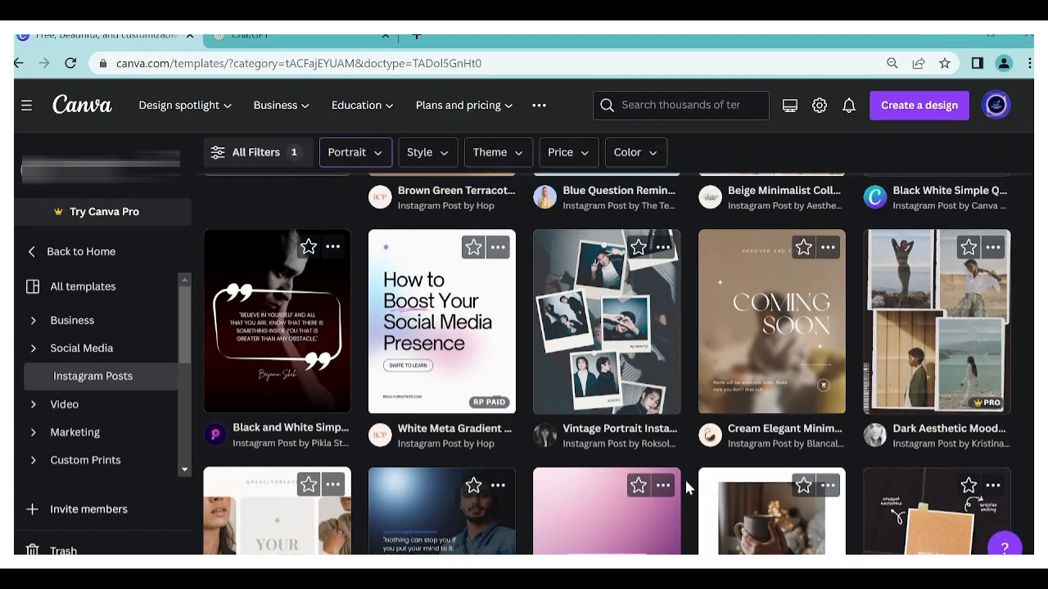
scroll(795, 434, down, 3)
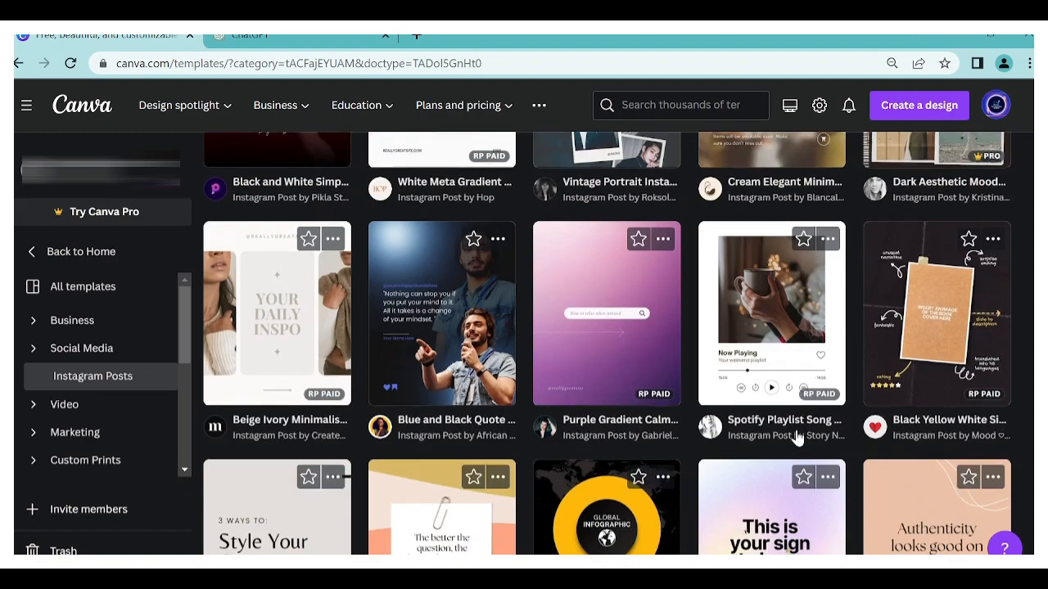
scroll(795, 435, up, 6)
scroll(798, 438, down, 6)
scroll(795, 438, down, 4)
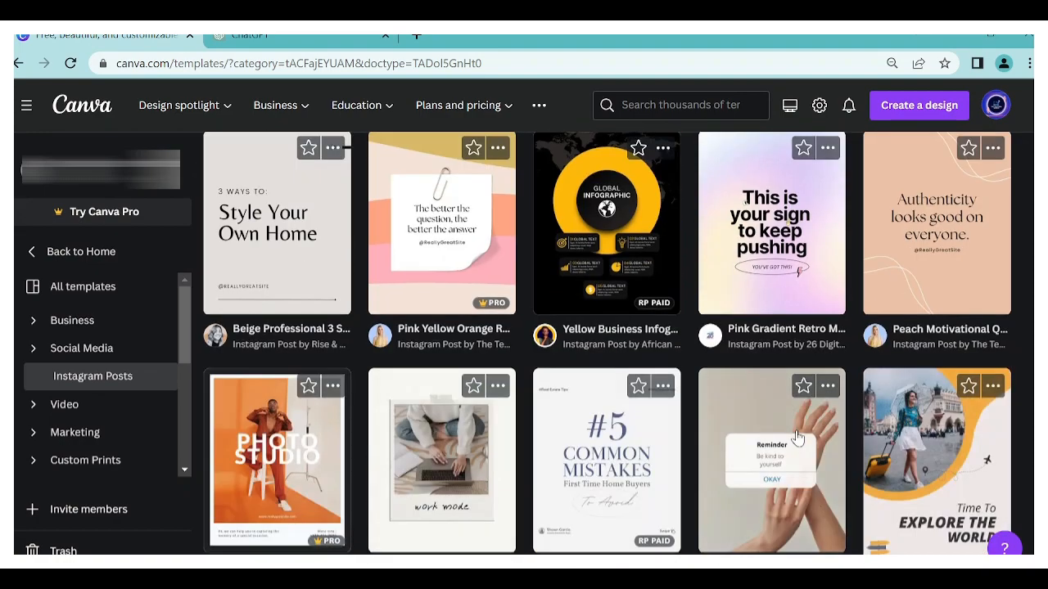
scroll(795, 438, up, 4)
scroll(795, 438, up, 4)
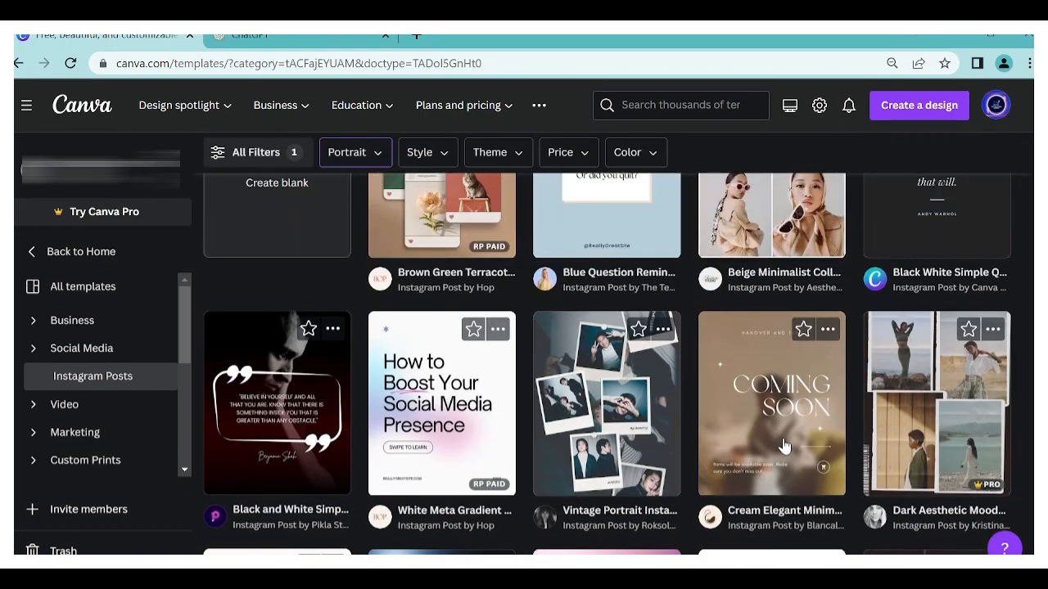
scroll(562, 438, down, 3)
scroll(562, 438, down, 3)
scroll(562, 438, up, 5)
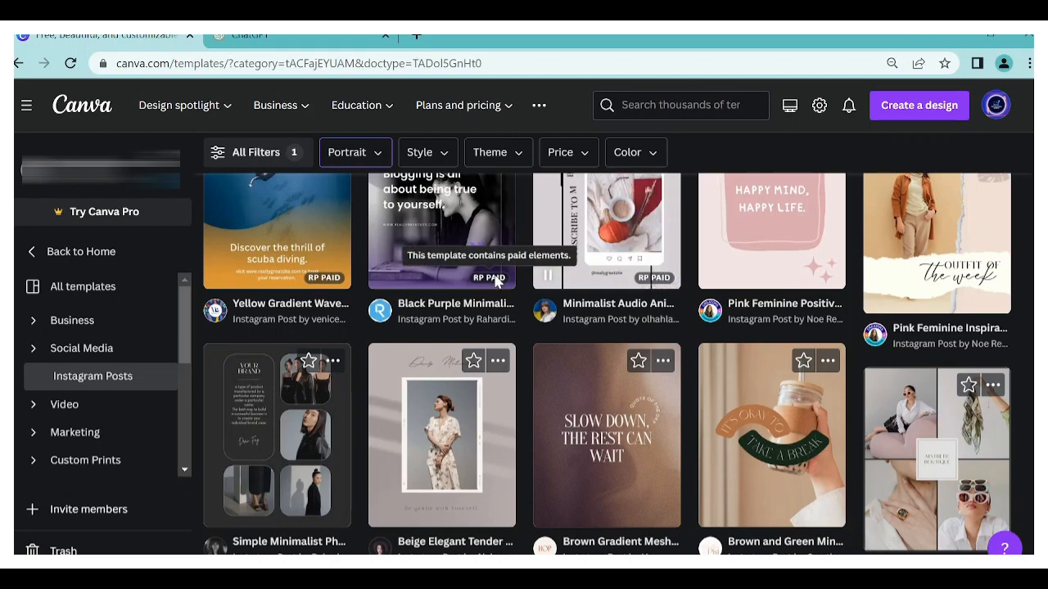
scroll(495, 283, down, 5)
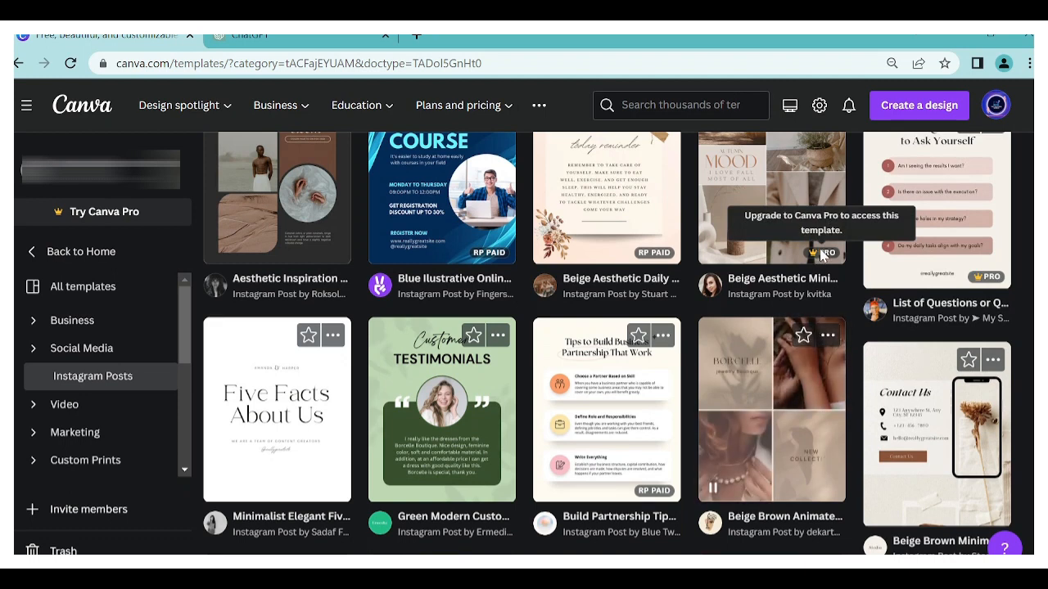
scroll(503, 331, down, 3)
scroll(502, 331, up, 15)
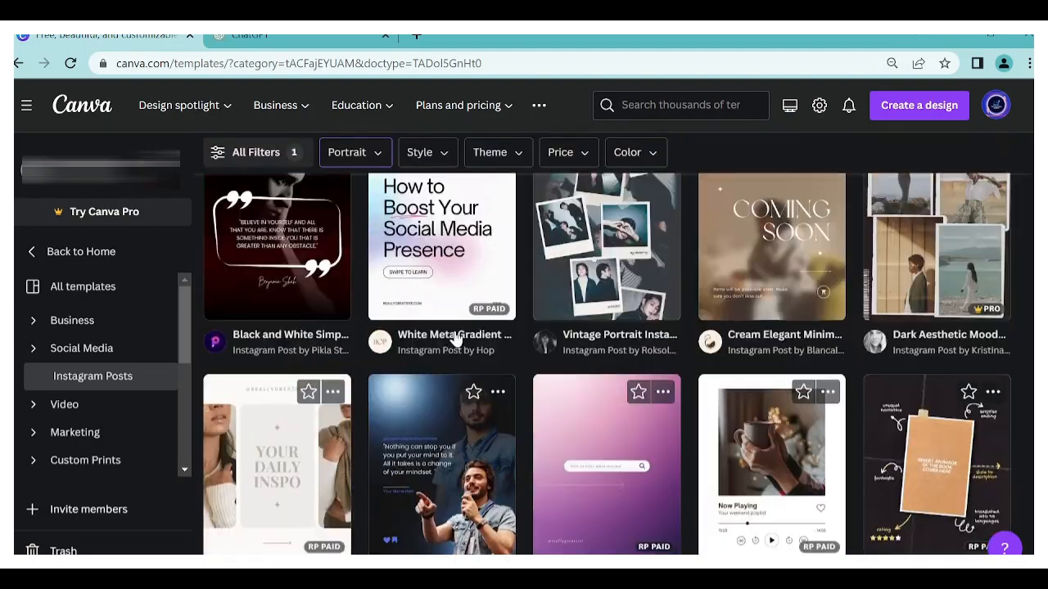
scroll(366, 487, down, 5)
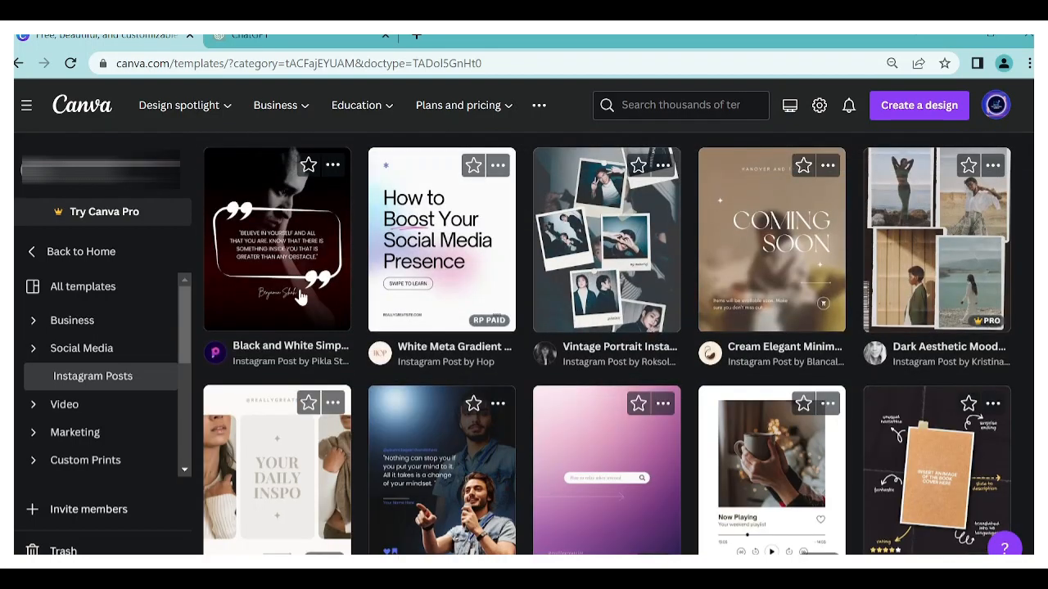
- Open the "Black and White Simple Motivation Quotes Instagram Post Portrait" template for customizing
click(286, 250)
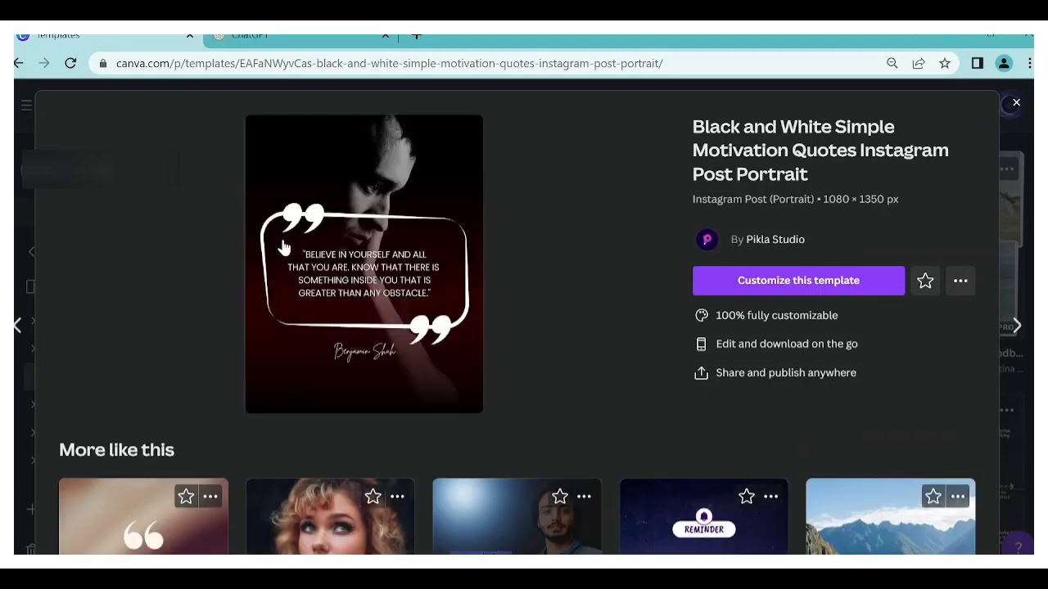
click(774, 282)
scroll(655, 326, up, 1)
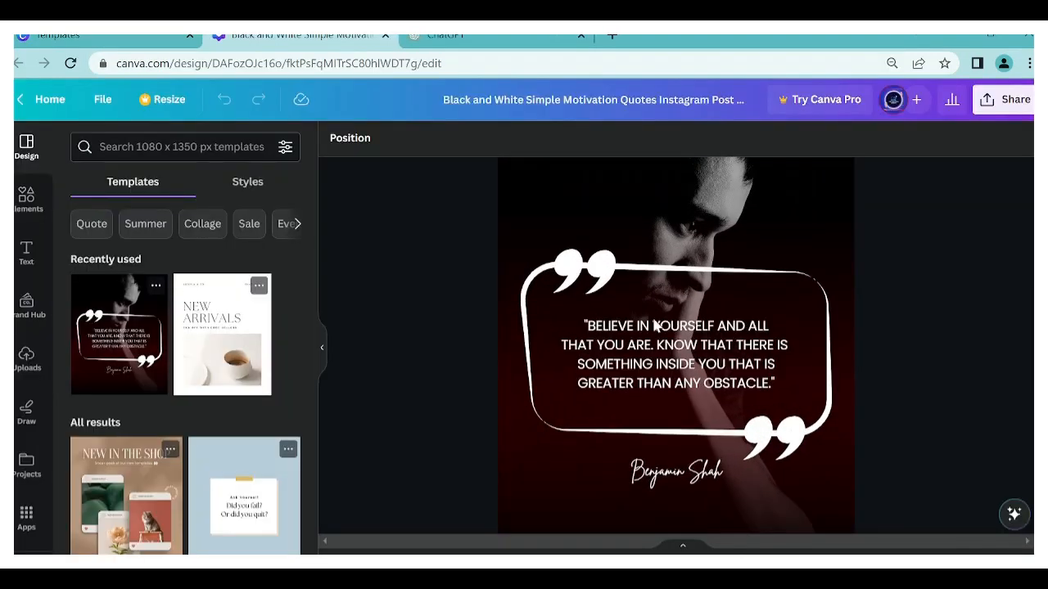
- Examine the template's layout, including its portrait photo, quote frame, quote text and author signature
scroll(655, 325, down, 1)
scroll(655, 327, up, 1)
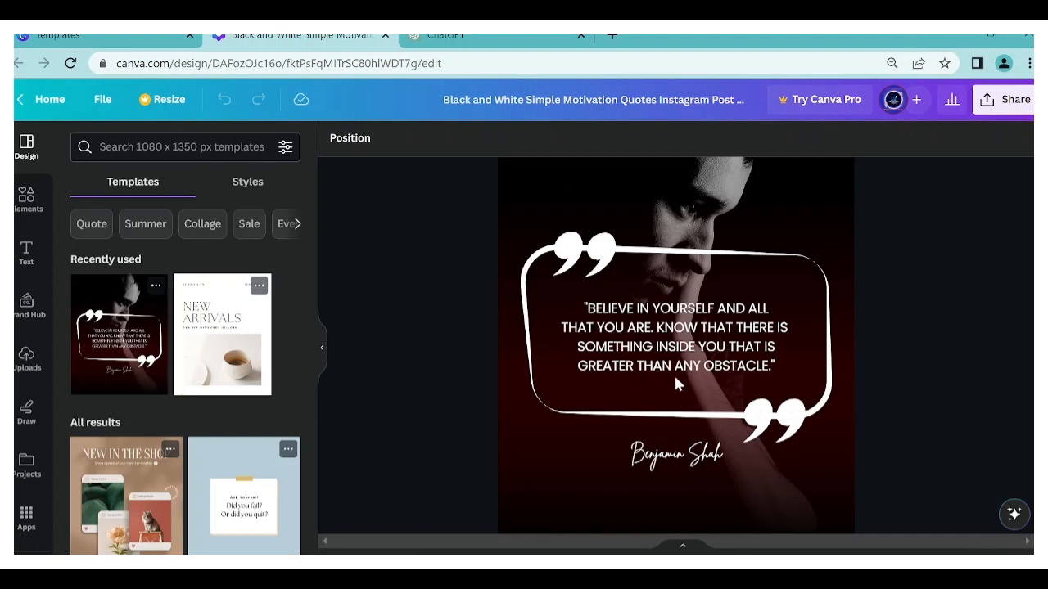
scroll(675, 379, up, 2)
scroll(674, 379, down, 3)
scroll(675, 379, up, 3)
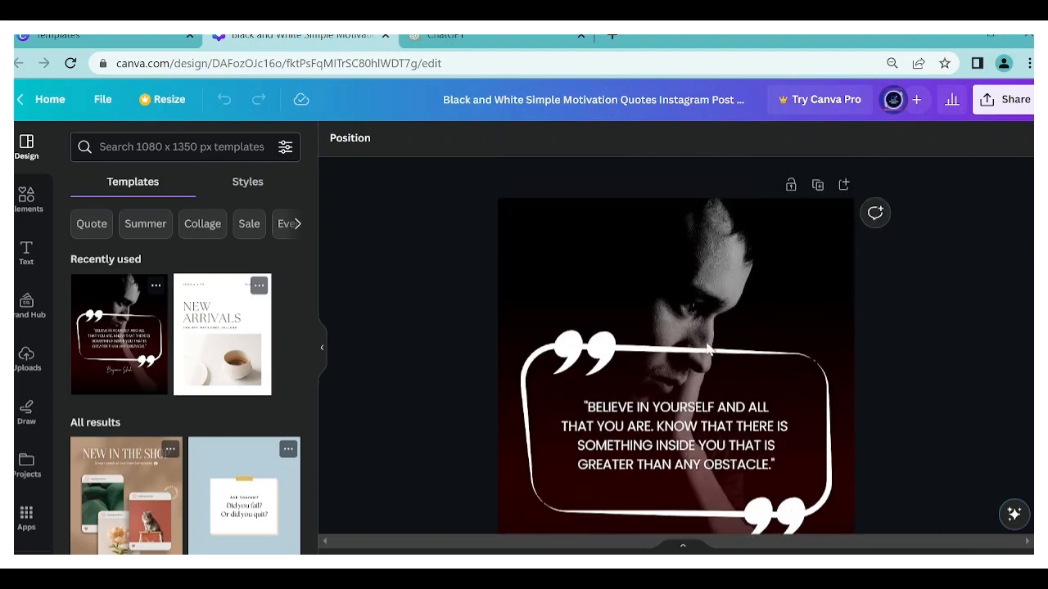
scroll(707, 350, down, 3)
scroll(630, 254, up, 3)
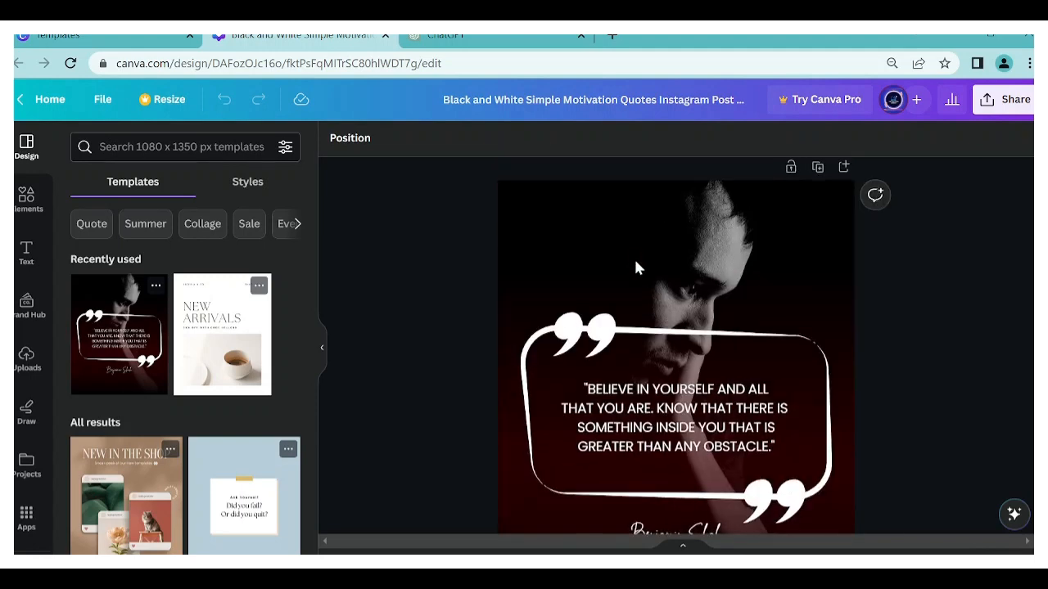
scroll(637, 266, down, 2)
- Delete the template's quote text, the quotation-mark frame and the author signature, leaving the background
click(640, 270)
scroll(640, 270, up, 1)
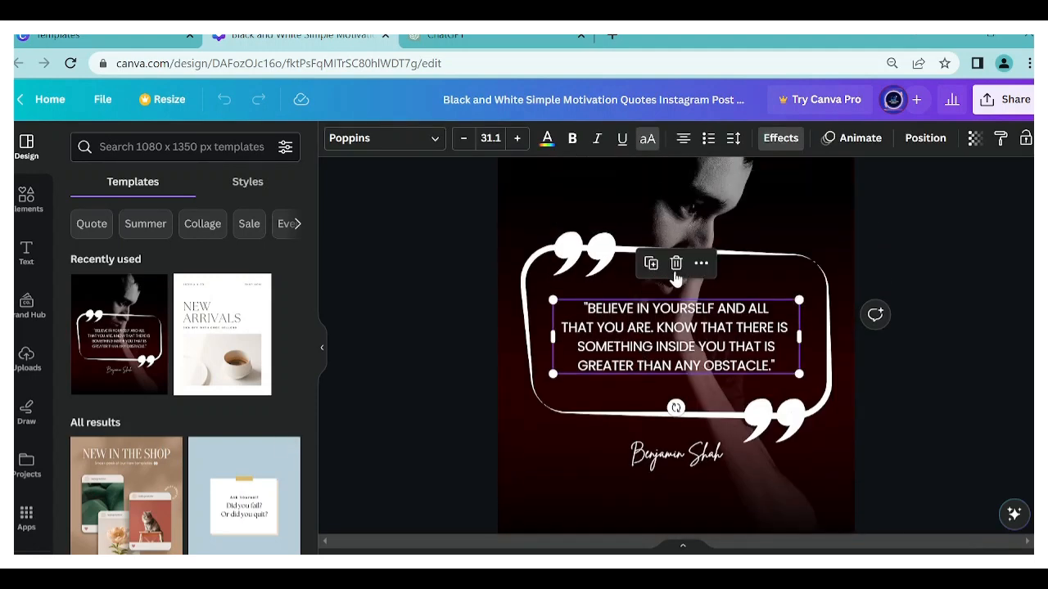
click(676, 264)
click(673, 267)
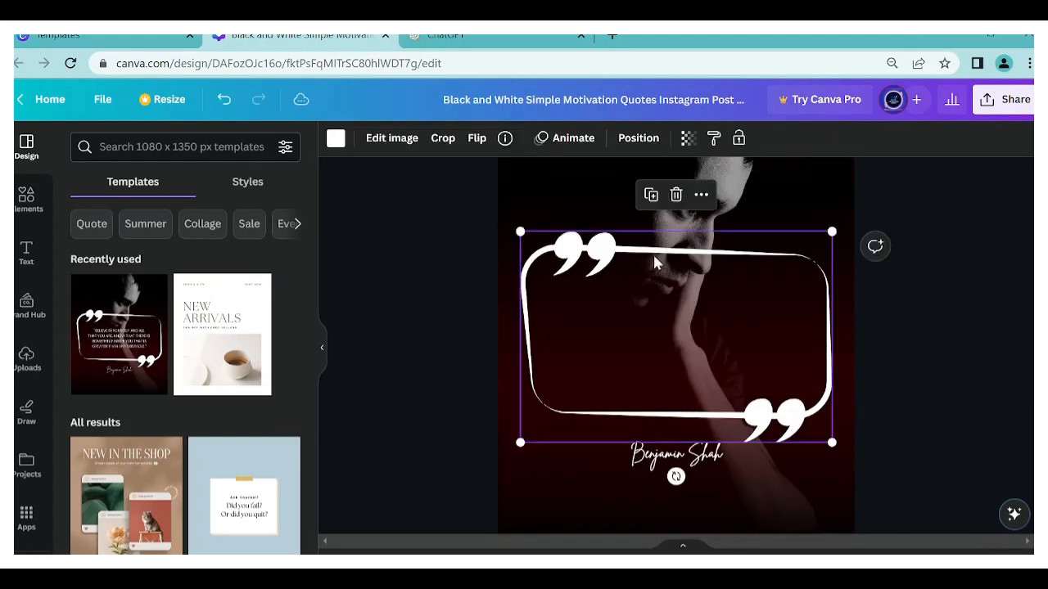
click(676, 197)
click(697, 461)
click(682, 403)
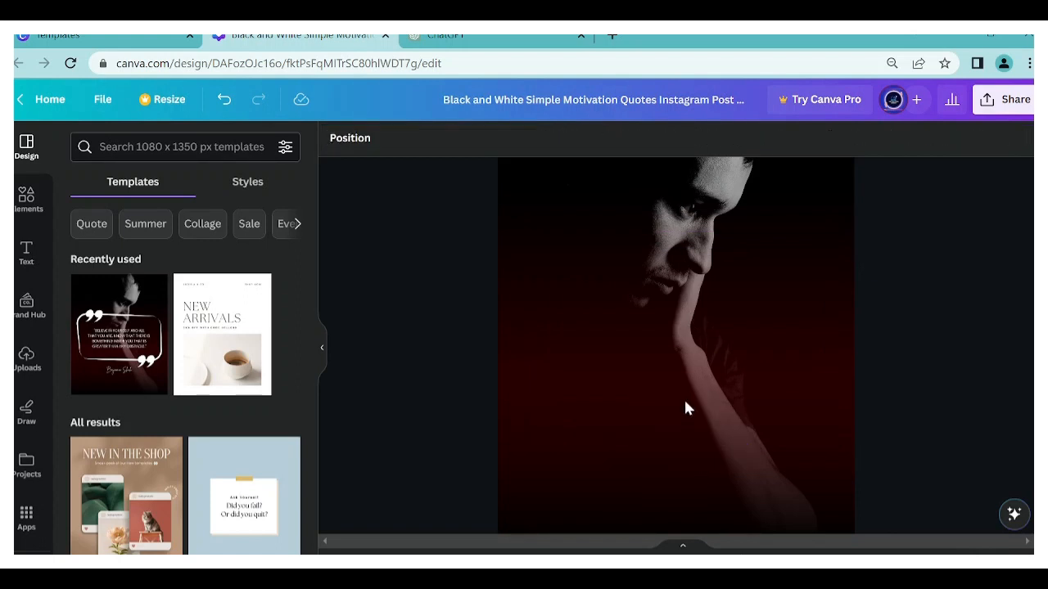
- Delete the man's portrait photo behind the dark red gradient
scroll(685, 404, down, 1)
scroll(692, 377, down, 1)
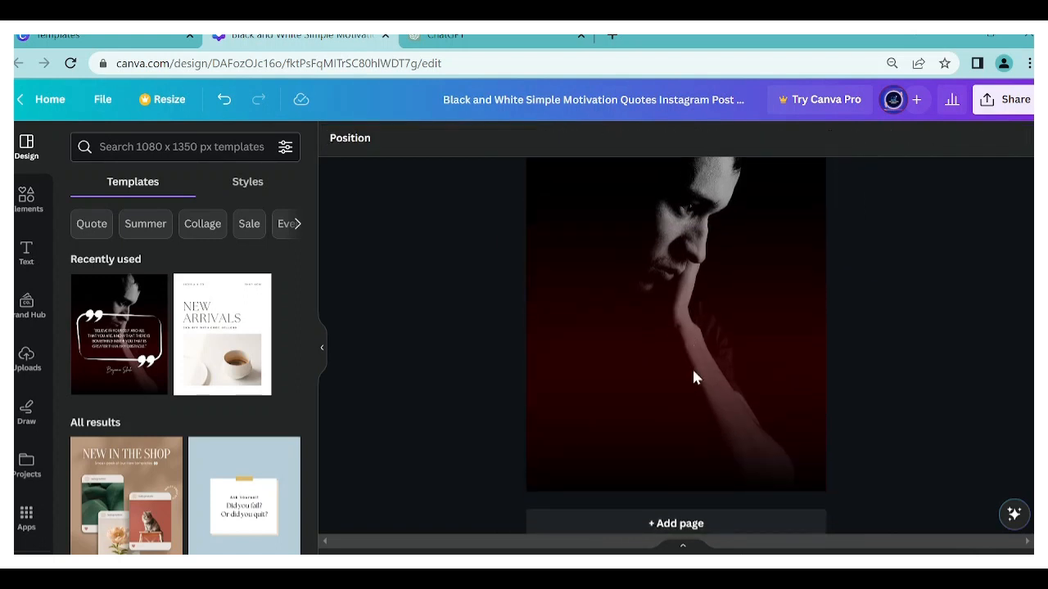
scroll(692, 377, down, 1)
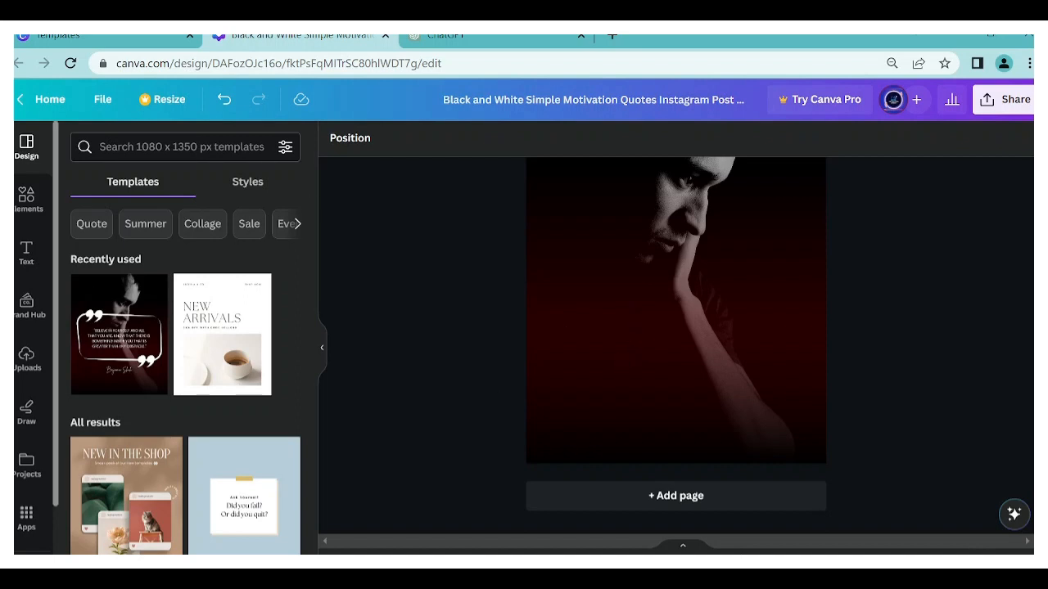
scroll(695, 270, up, 2)
click(674, 295)
scroll(675, 259, down, 2)
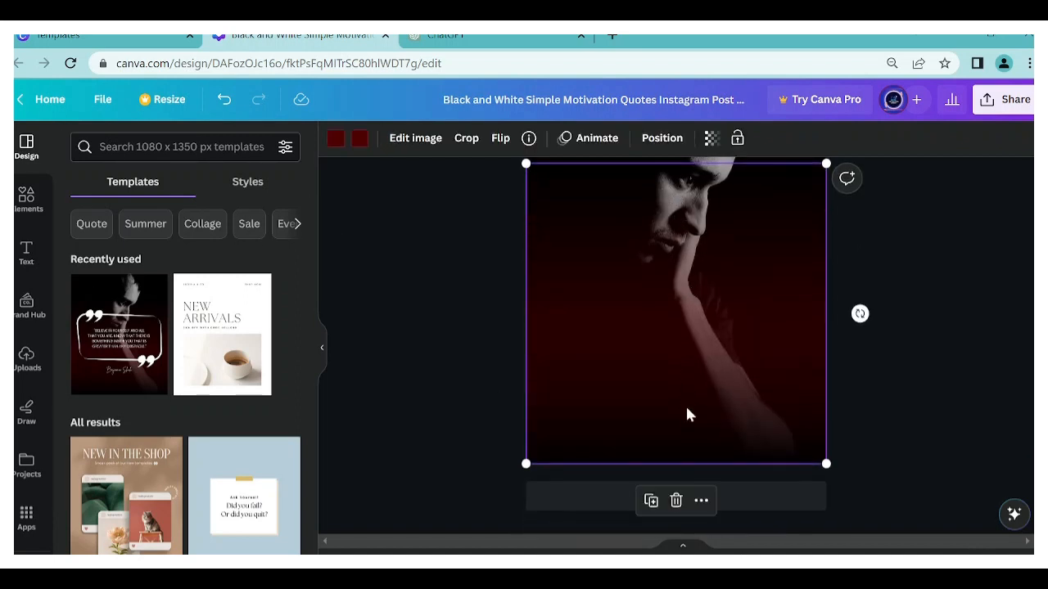
scroll(698, 348, up, 2)
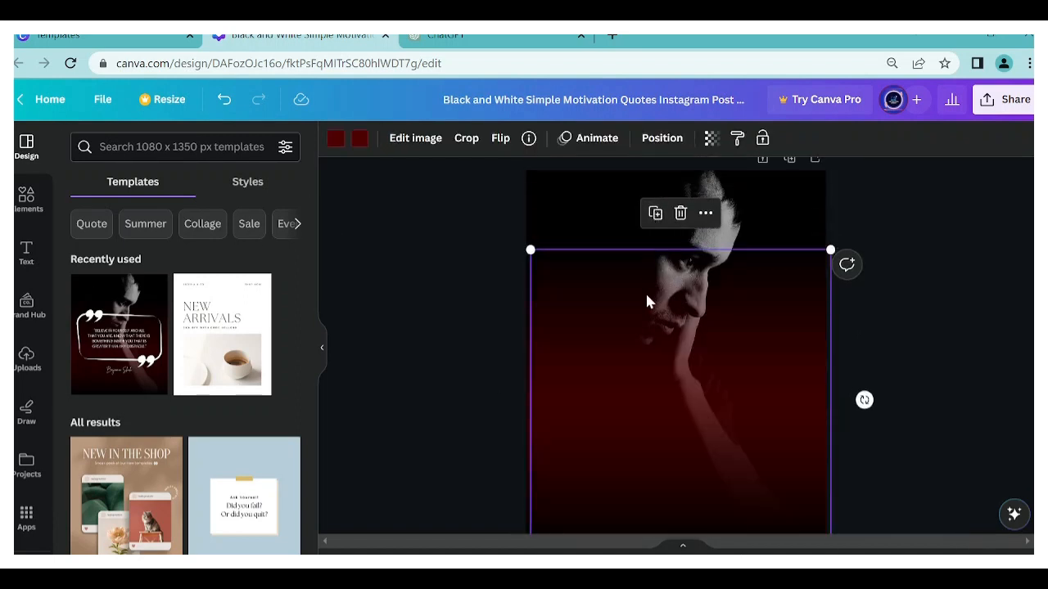
click(621, 211)
key(Delete)
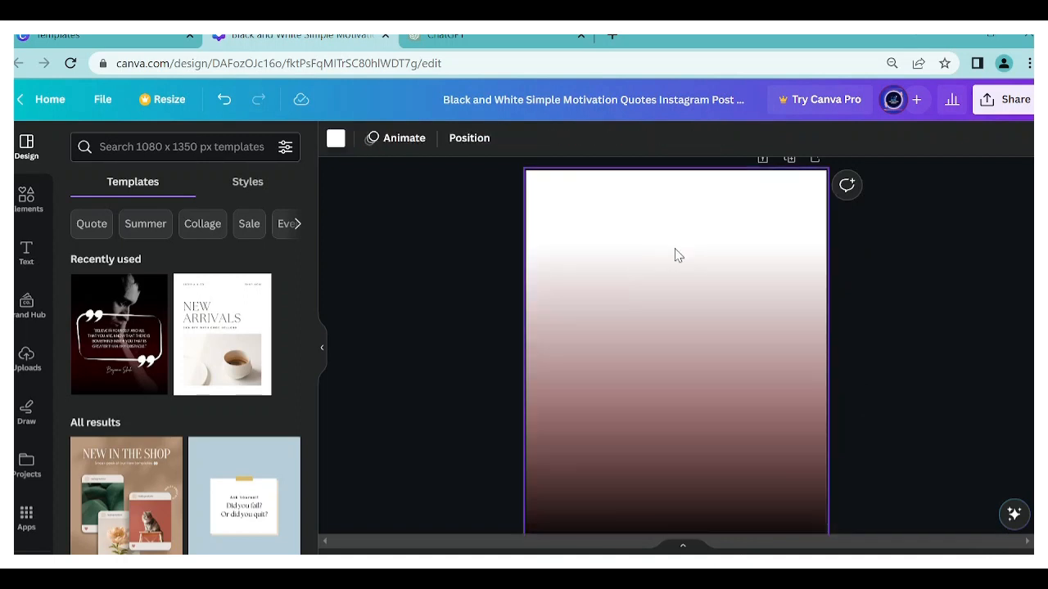
- Search the elements for "moutain" and add the photo of the winding valley road to the page
scroll(676, 256, down, 2)
click(28, 198)
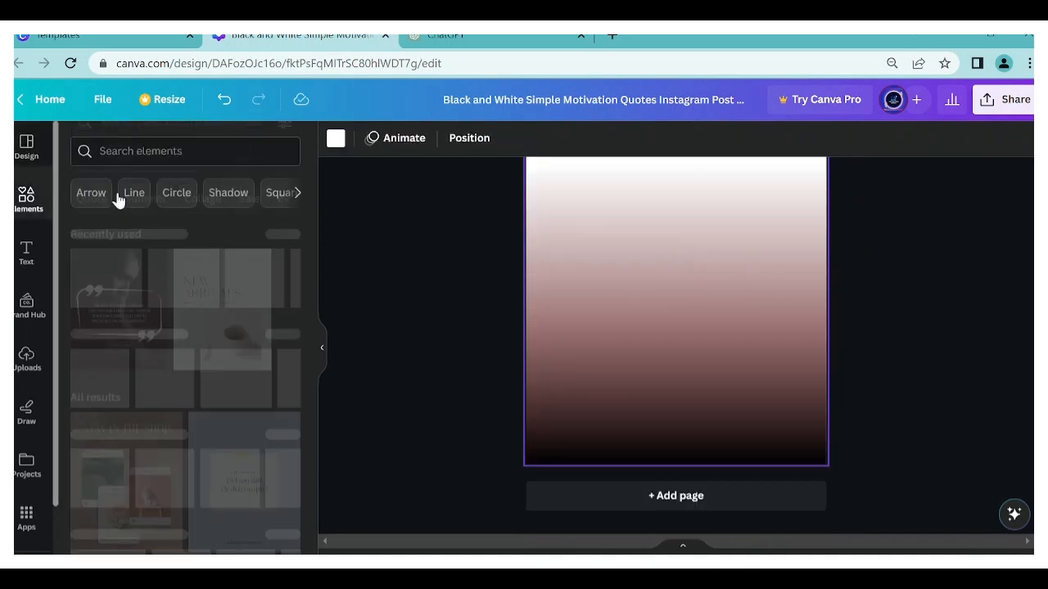
click(161, 146)
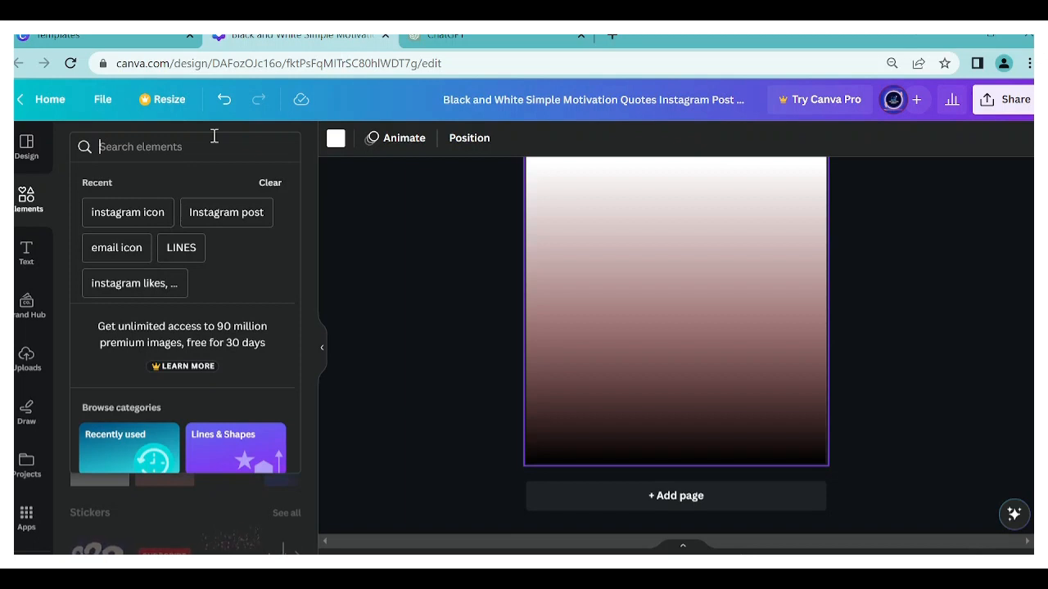
text(moutain)
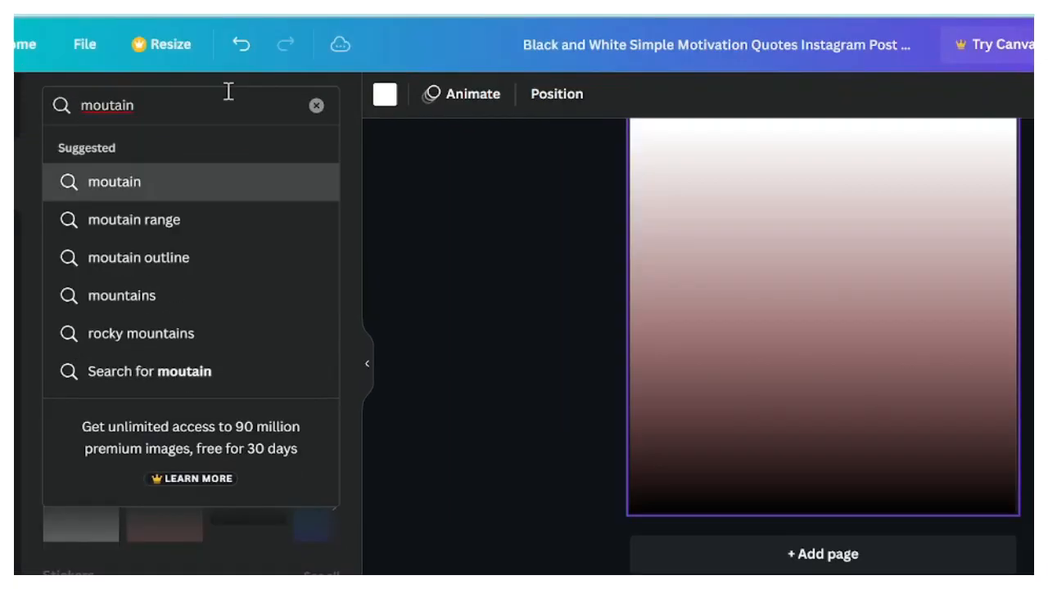
key(Return)
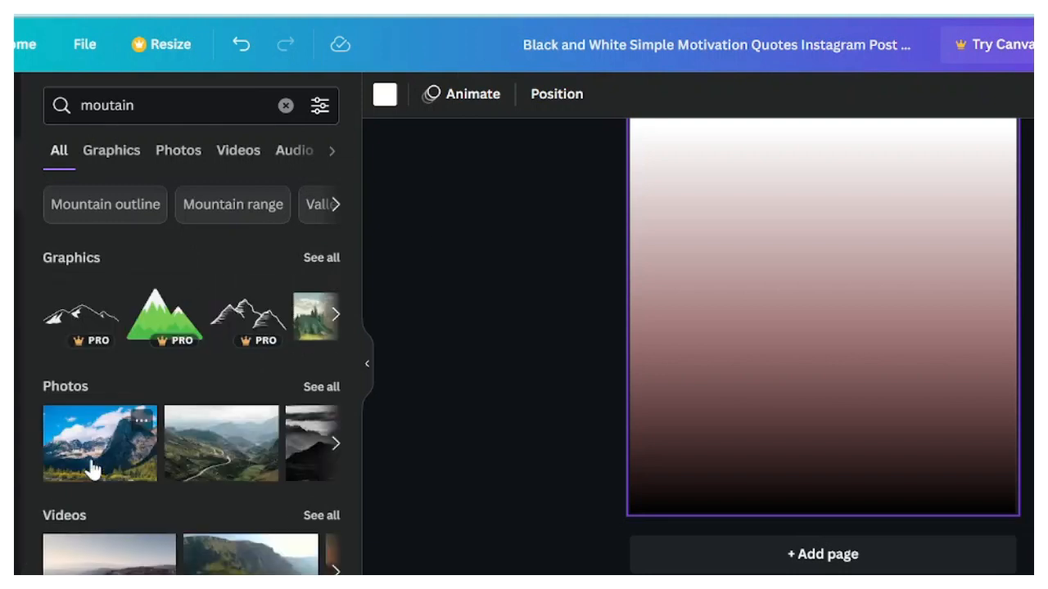
click(245, 447)
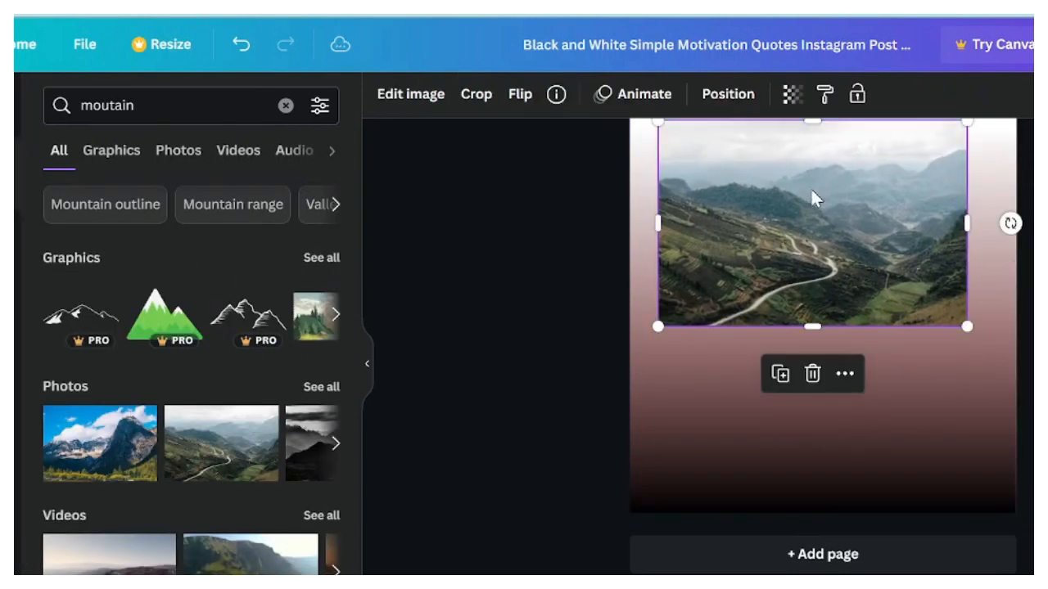
- Remove the added mountain photo and restore the template's original portrait background
scroll(810, 186, up, 2)
key(Delete)
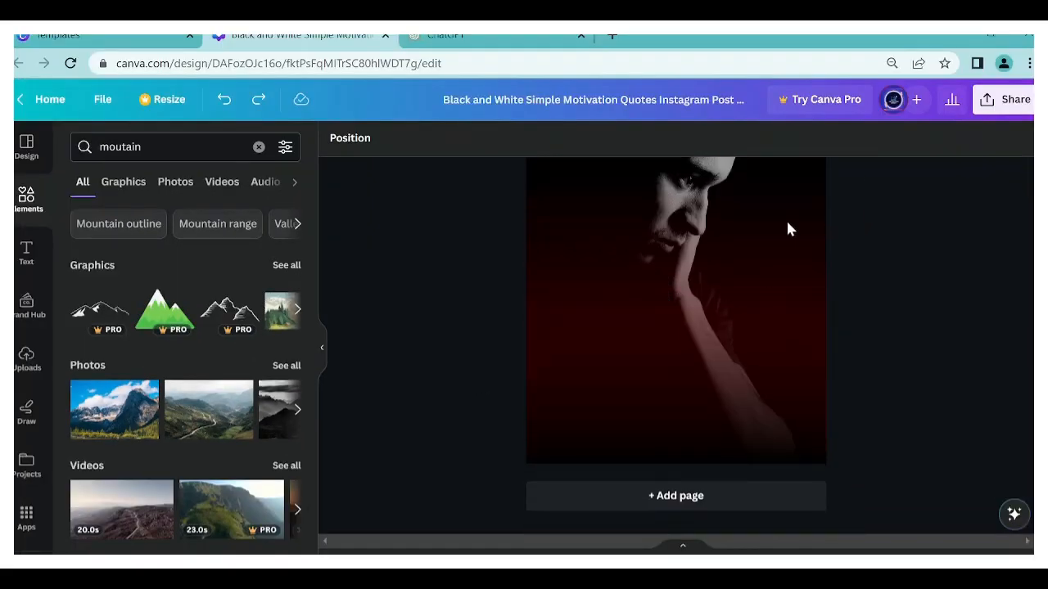
scroll(822, 259, up, 2)
scroll(693, 377, down, 2)
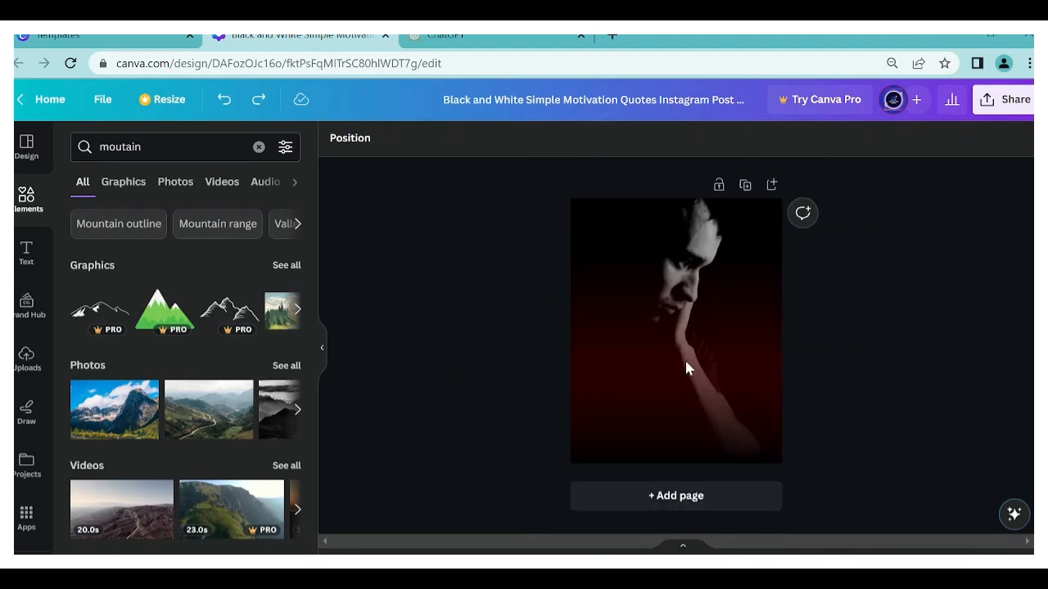
scroll(685, 361, up, 1)
scroll(683, 361, down, 1)
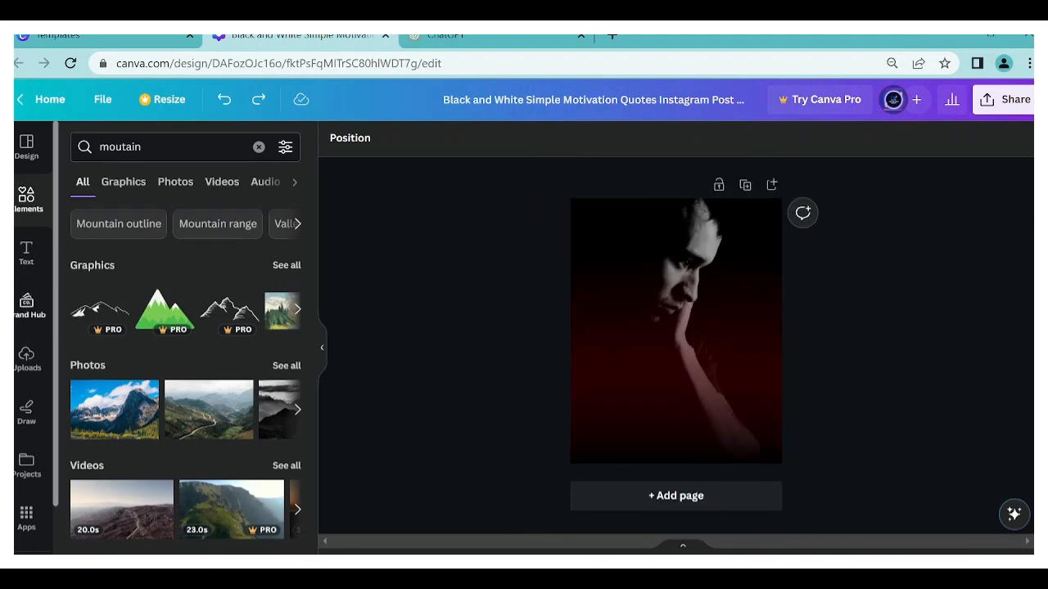
- Browse the text font combinations and add the "Happy BIRTHDAY" combination to the page
click(27, 252)
scroll(243, 370, down, 1)
scroll(243, 370, down, 2)
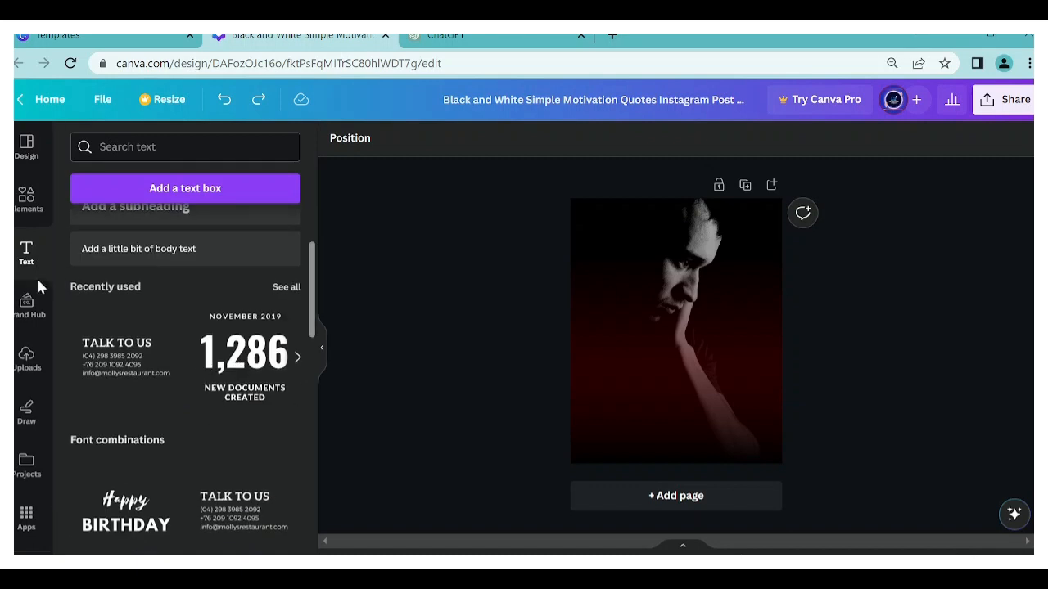
scroll(75, 333, down, 2)
scroll(74, 333, down, 1)
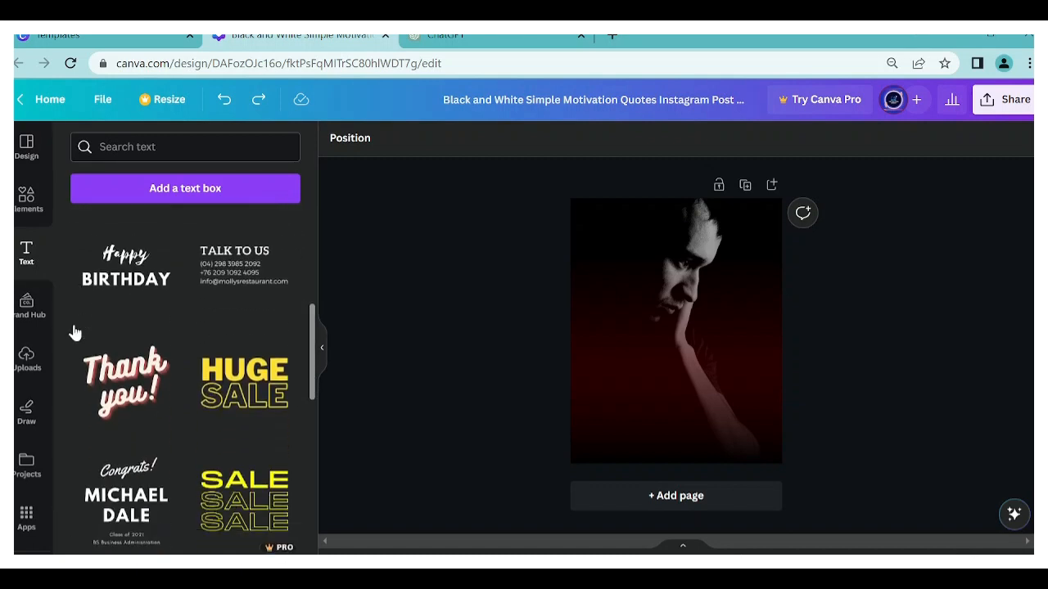
scroll(250, 339, up, 1)
scroll(171, 367, down, 3)
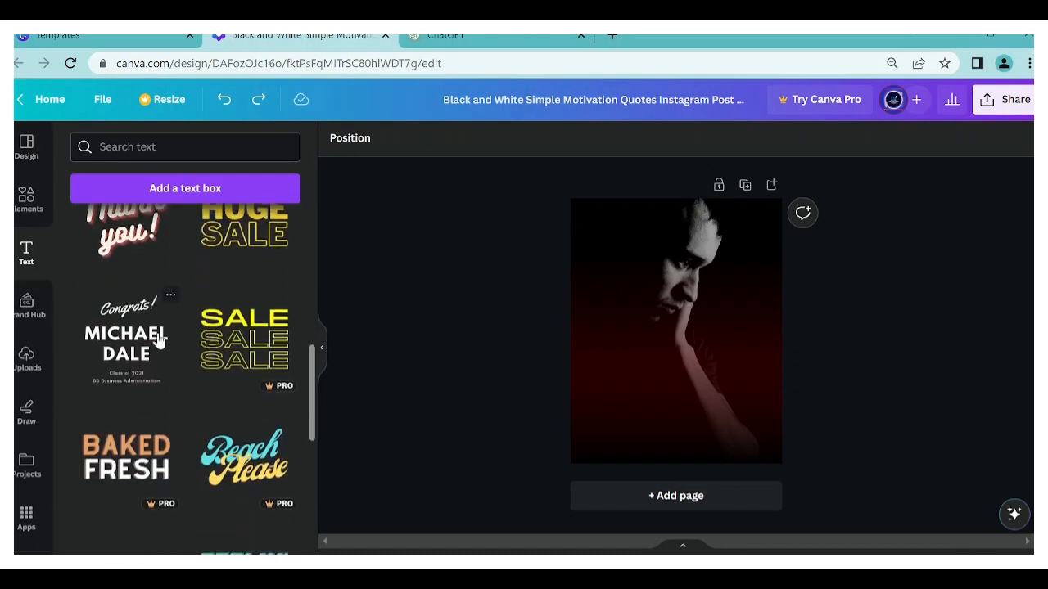
scroll(159, 327, up, 2)
scroll(159, 309, down, 4)
scroll(158, 311, up, 9)
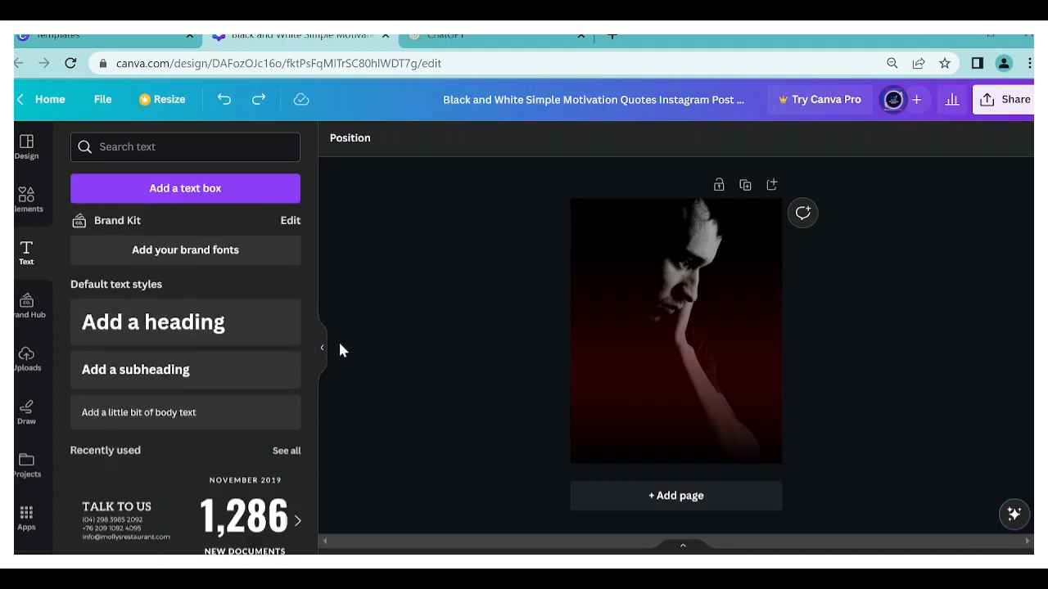
scroll(217, 299, down, 5)
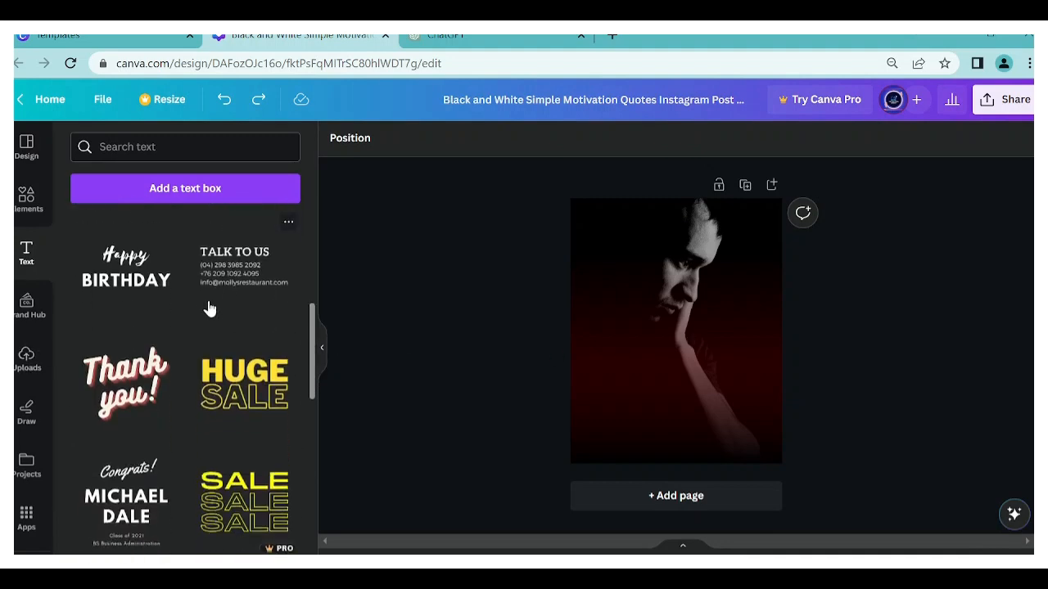
scroll(172, 385, up, 1)
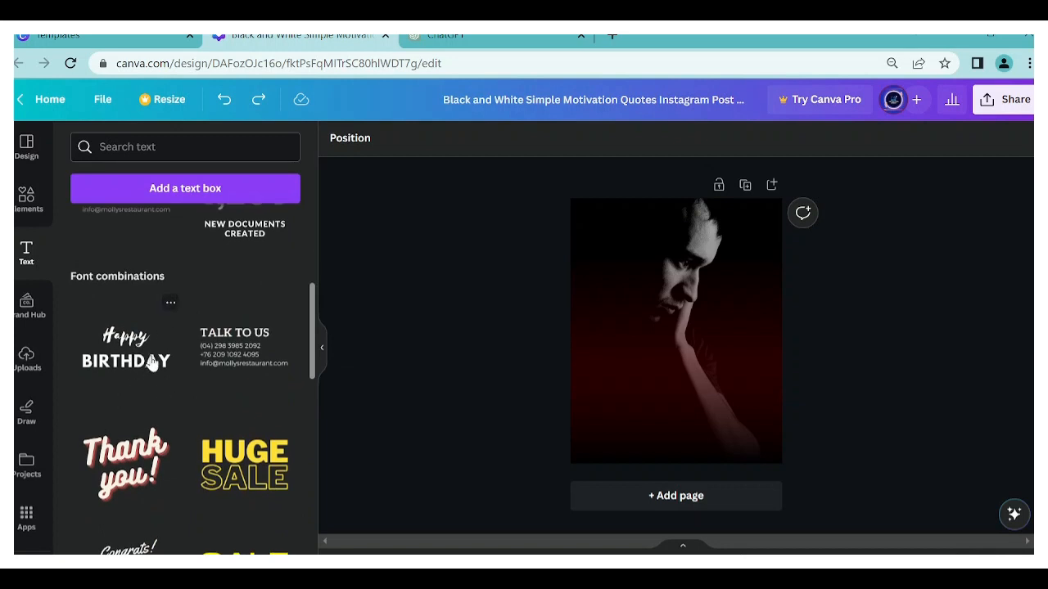
click(151, 364)
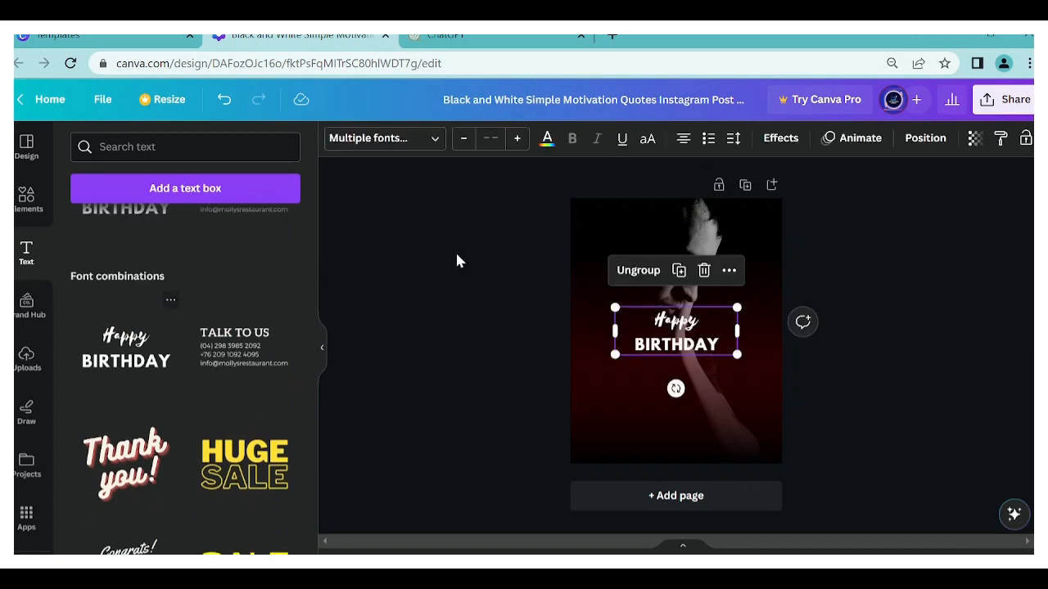
- Remove the script "Happy" line from the added text combination, keeping only the "BIRTHDAY" line
click(464, 349)
click(681, 305)
click(688, 351)
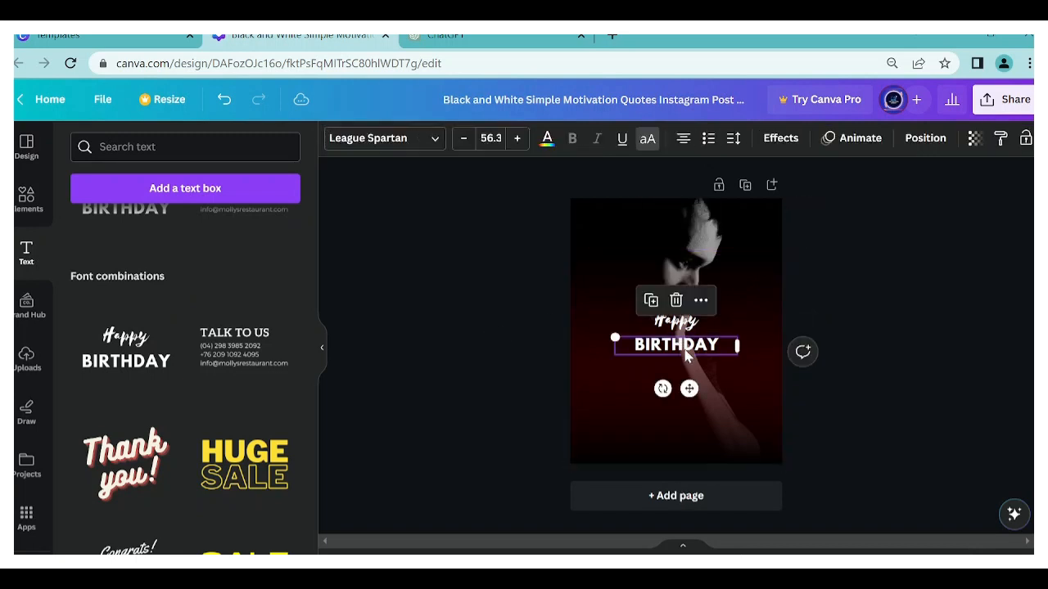
click(671, 323)
- Copy the first quote, "Success is not final, failure is not fatal...", from the ChatGPT table and paste it over "BIRTHDAY" in Canva
click(444, 36)
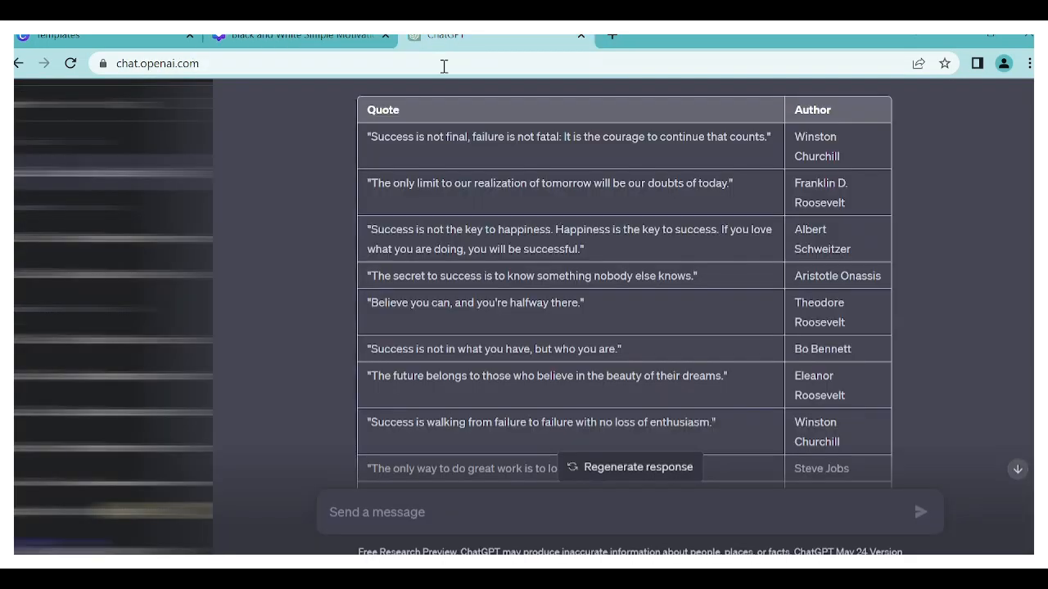
drag(770, 137, 373, 143)
key(ctrl+shift+Tab)
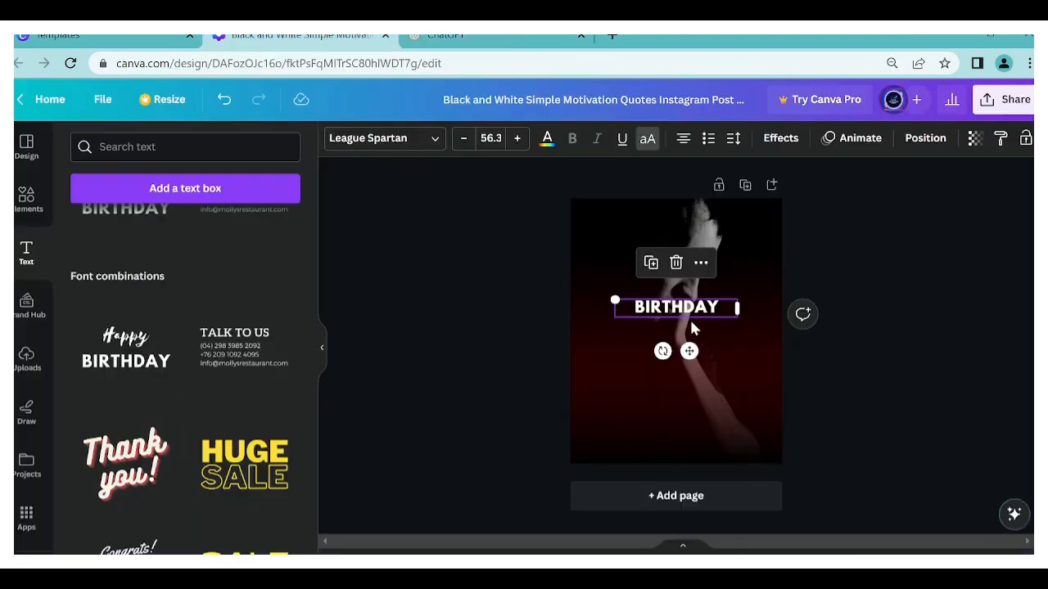
double_click(689, 318)
text("SUCCESS IS NOT FINAL, FAILURE IS NOT FATAL: IT IS THE COURAGE TO CONTINUE THAT COUNTS.")
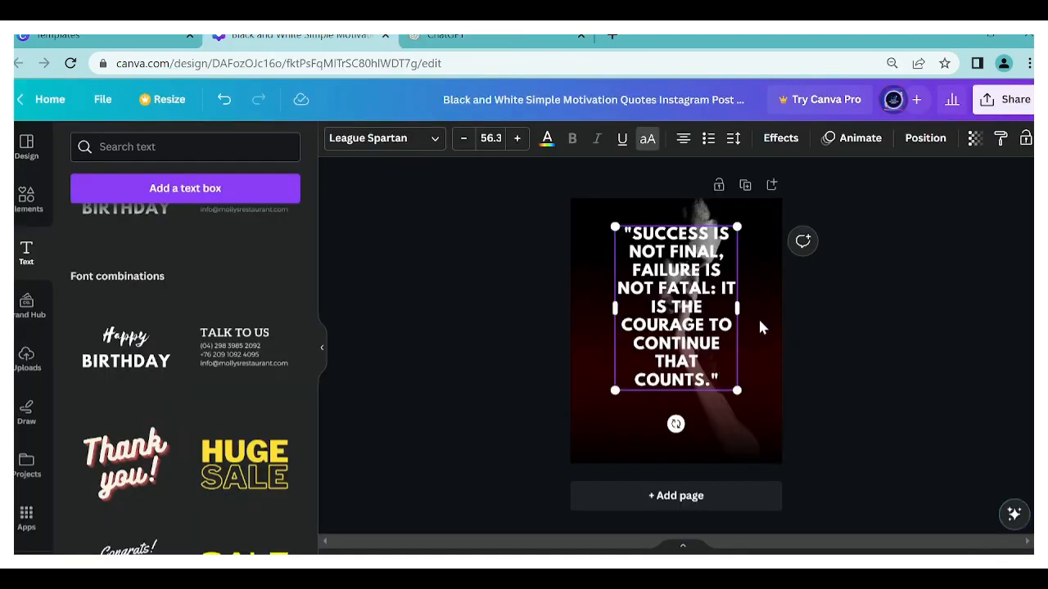
- Widen the quote's text box, scale the text down to about size 48.7 and reposition it over the upper half of the portrait
drag(758, 316, 774, 310)
drag(604, 311, 586, 322)
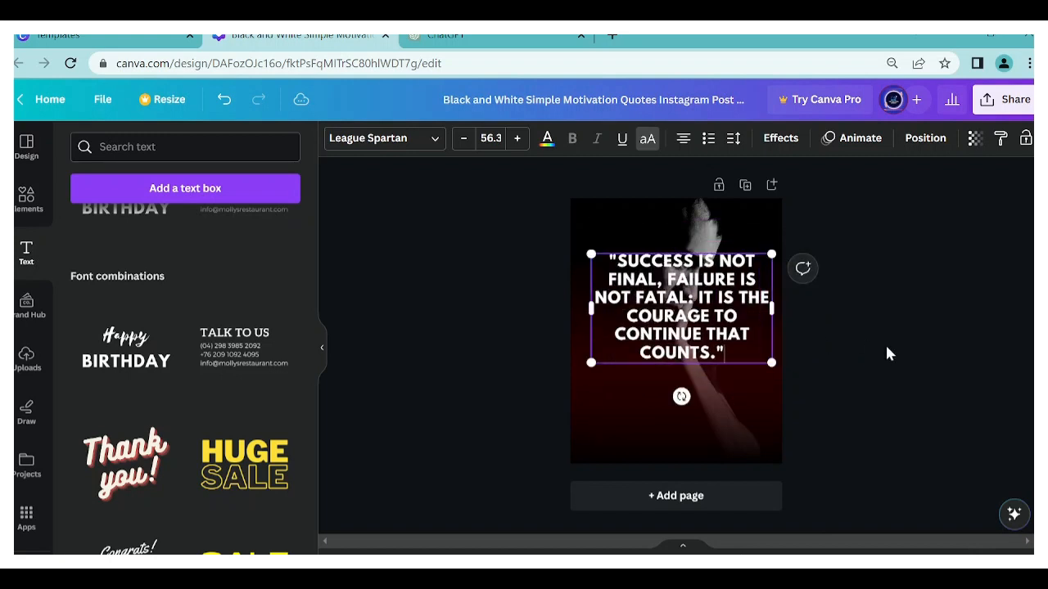
click(889, 352)
drag(692, 329, 692, 339)
drag(772, 262, 748, 277)
drag(646, 339, 706, 288)
click(935, 363)
click(900, 372)
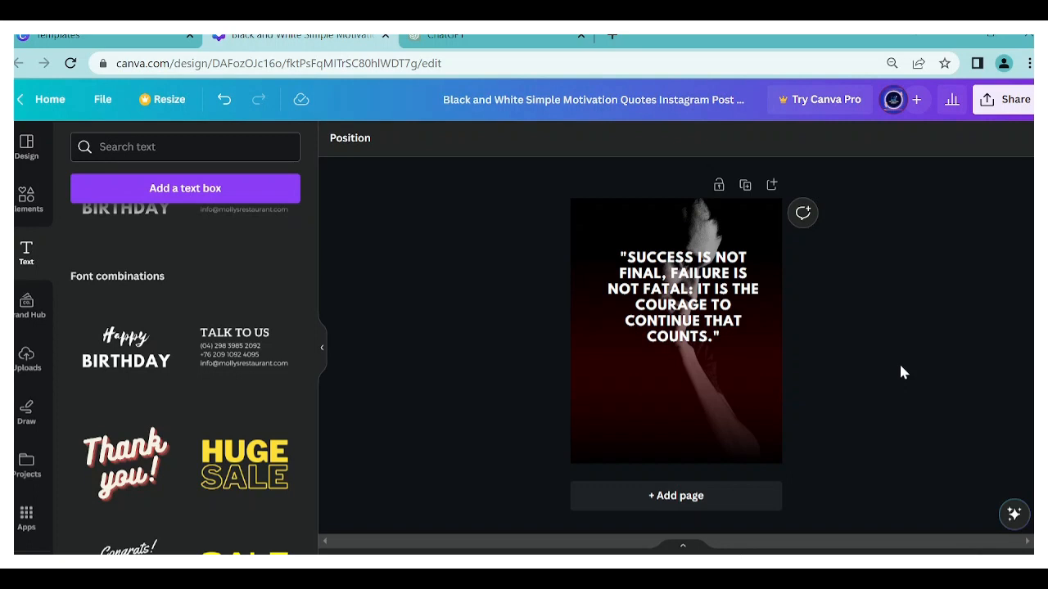
click(660, 296)
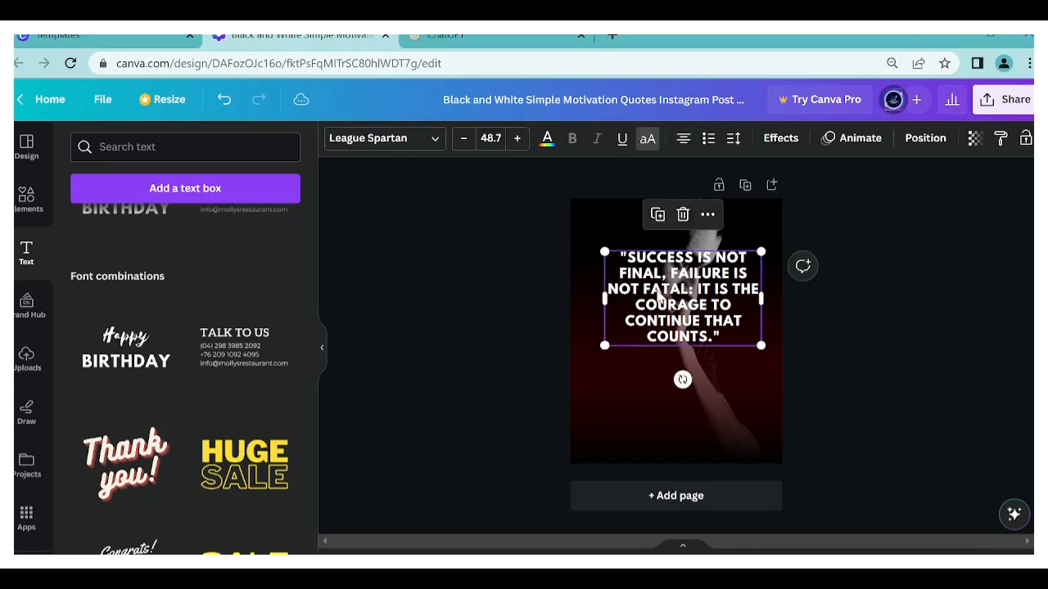
- Scale the quote text up to size 51.5
drag(603, 348, 595, 352)
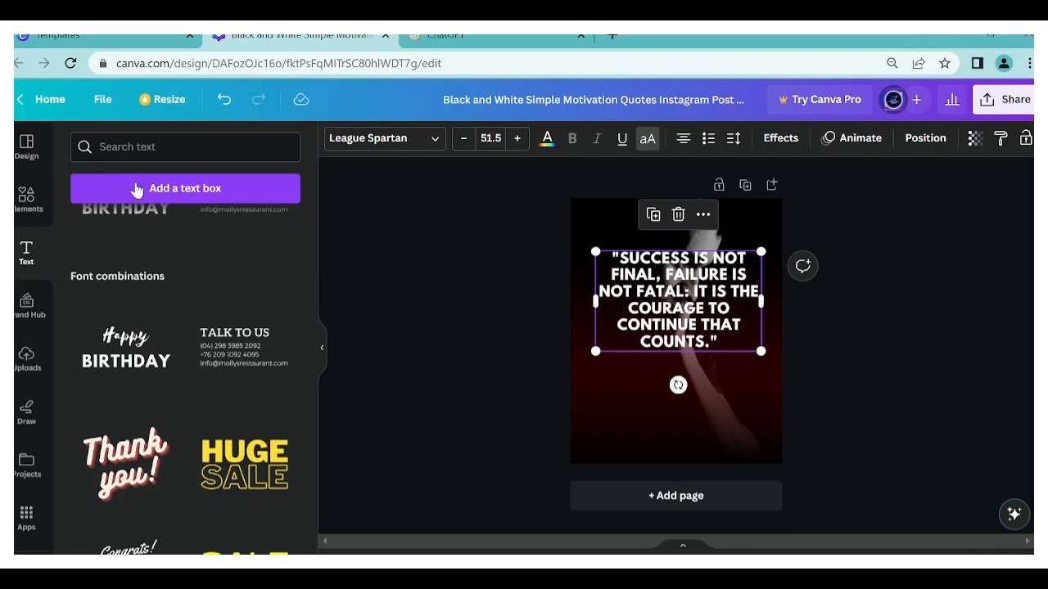
- Search the elements for "Line", add the double-headed arrow line to the page and move it just below the quote
click(25, 199)
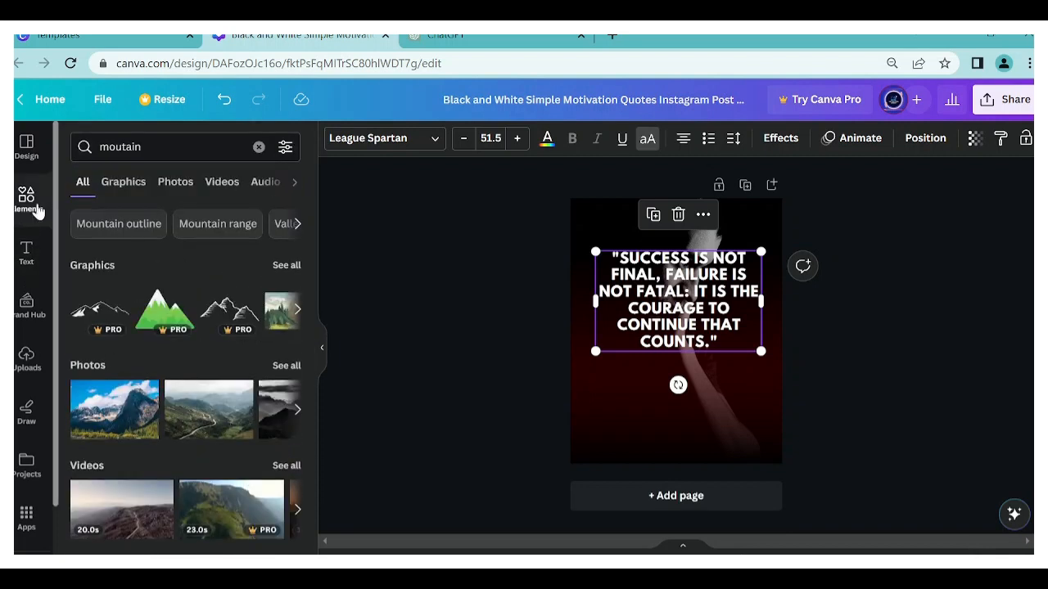
click(258, 148)
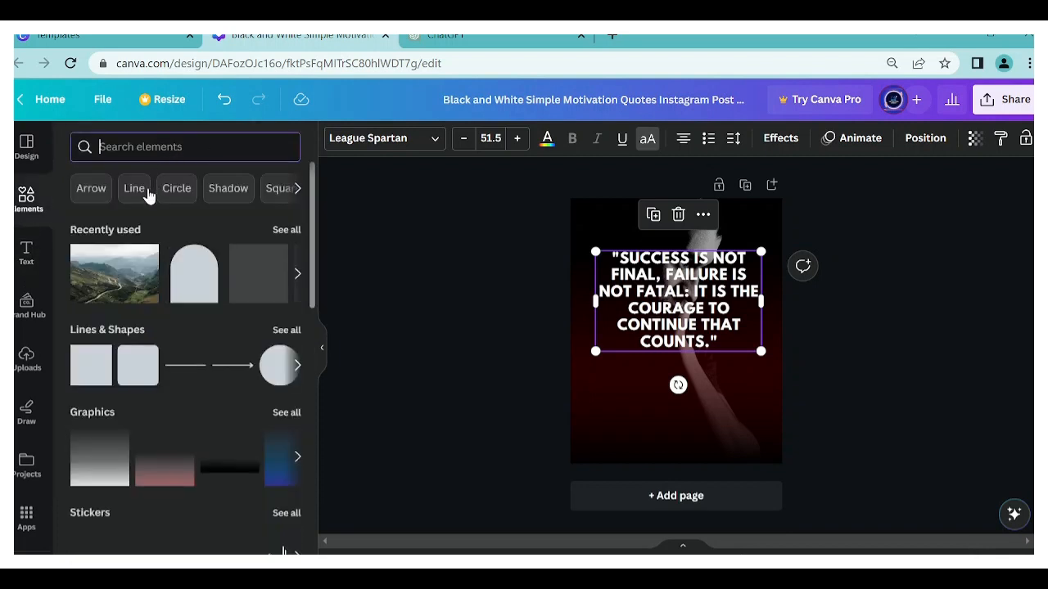
text(Line)
key(Return)
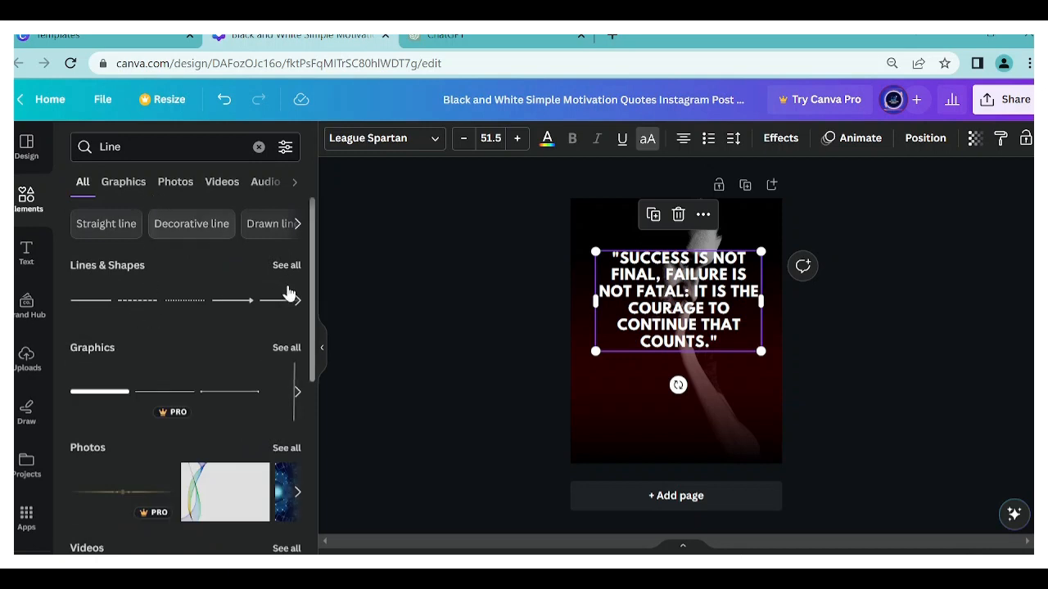
click(283, 266)
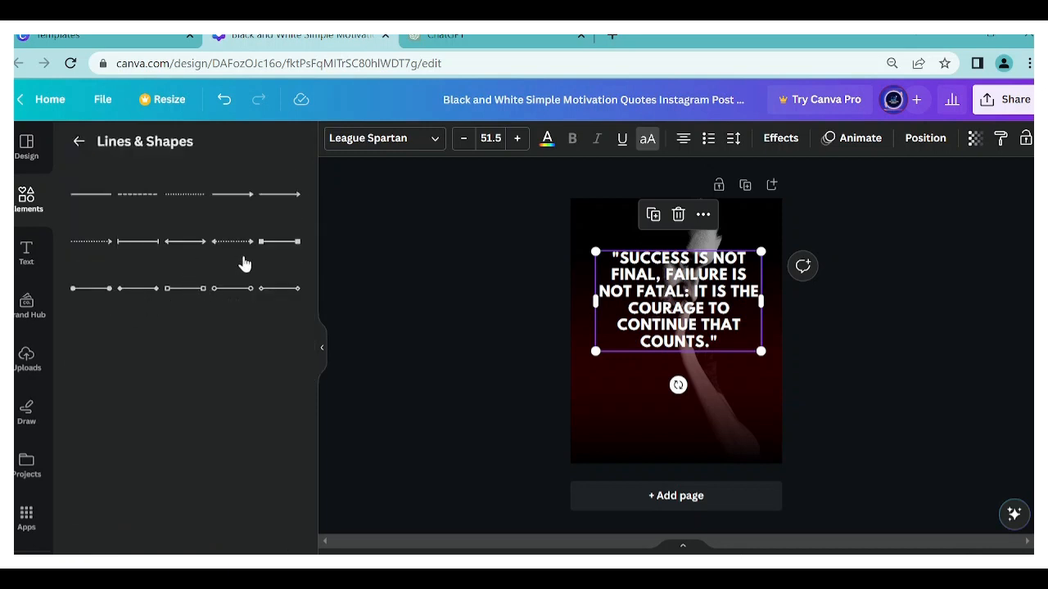
click(182, 249)
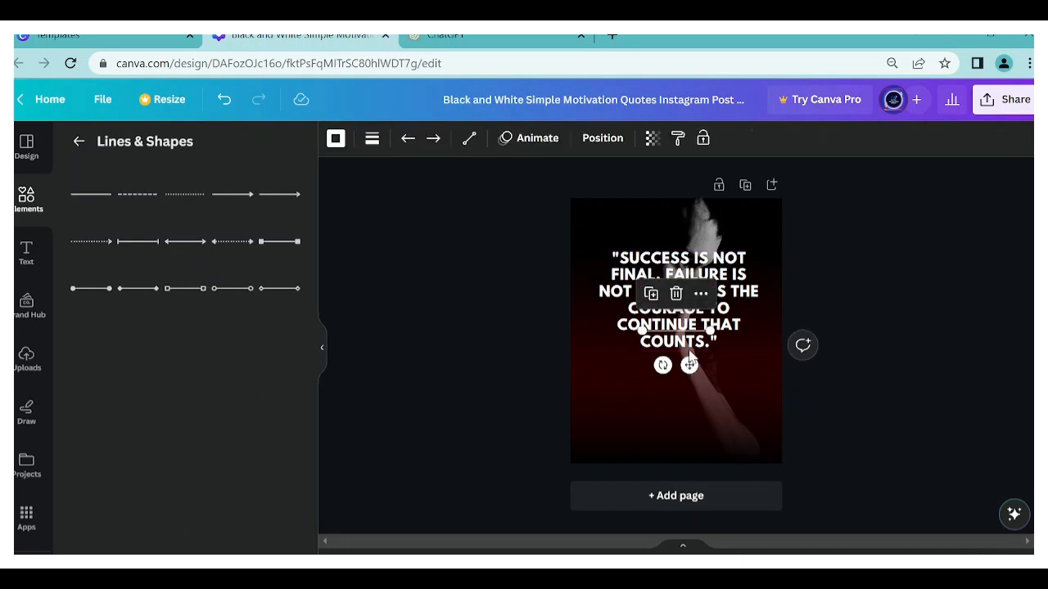
drag(687, 368, 688, 401)
drag(710, 358, 744, 358)
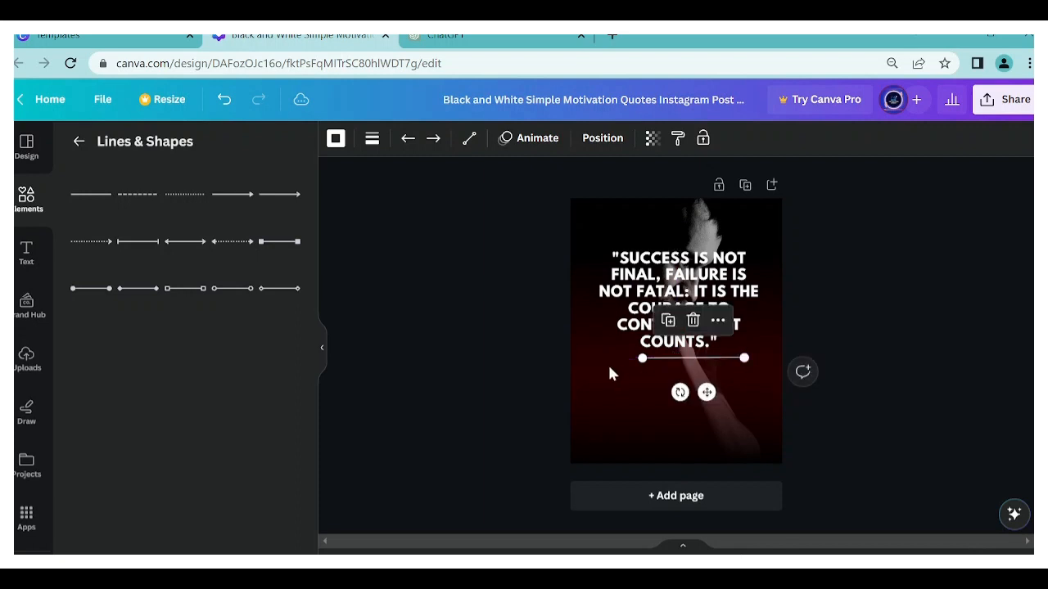
drag(642, 358, 595, 358)
key(ctrl+z)
key(ctrl+z)
- Move the double-headed line down to the lower part of the page, centred horizontally
drag(689, 392, 678, 452)
- Add the "Congrats!" font combination to the page and move it clear of the quote, toward the lower corner
click(27, 252)
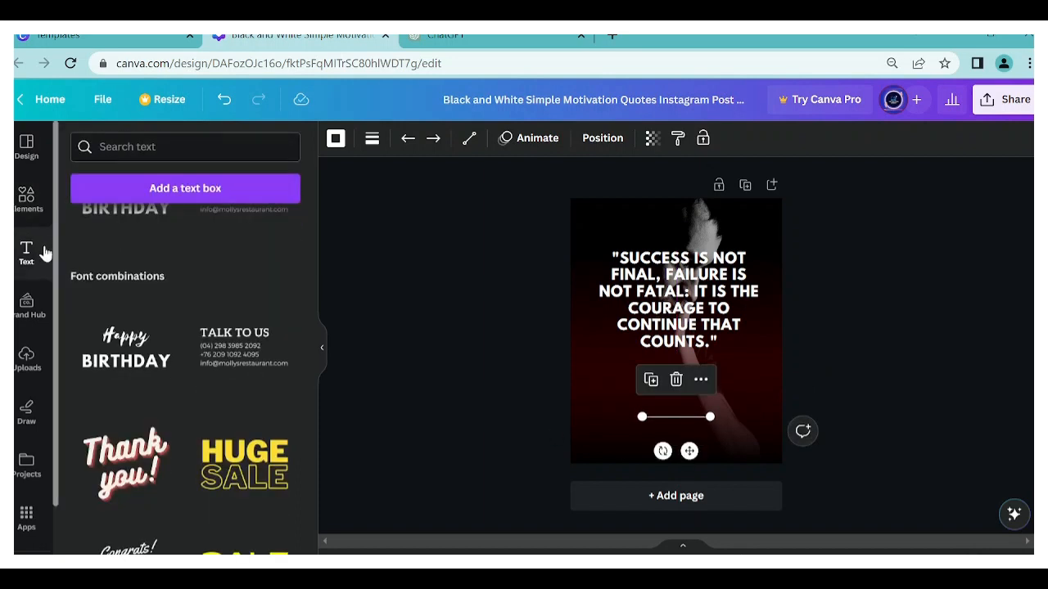
scroll(229, 338, down, 2)
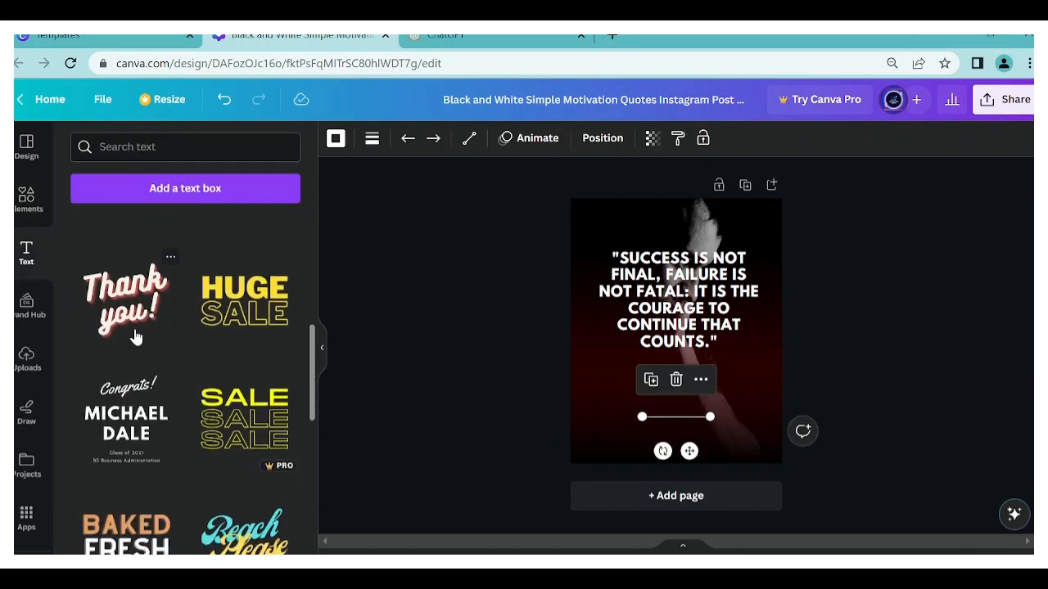
scroll(135, 337, down, 1)
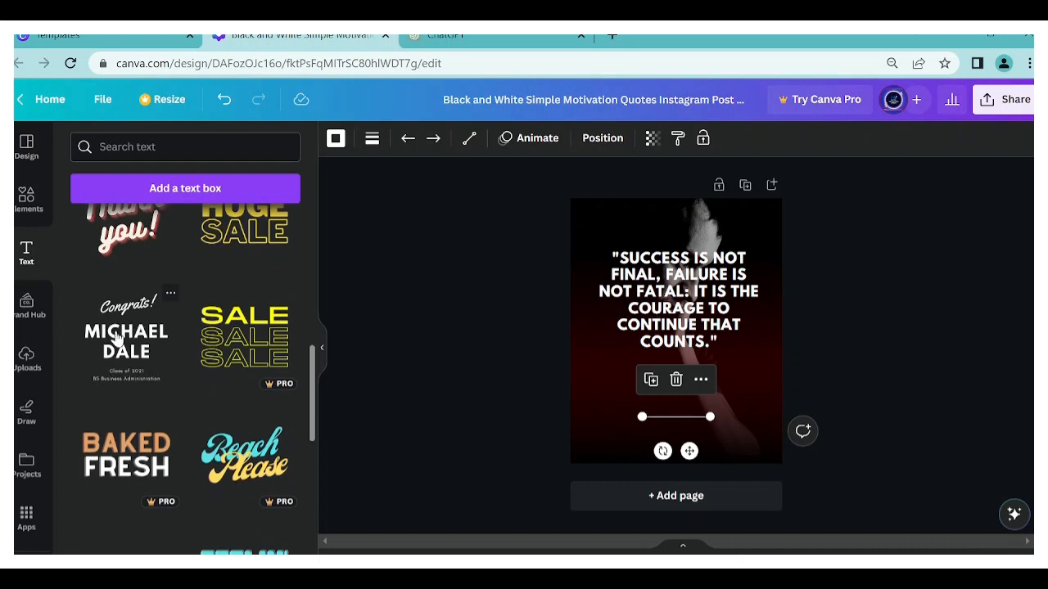
click(117, 338)
click(546, 325)
click(694, 326)
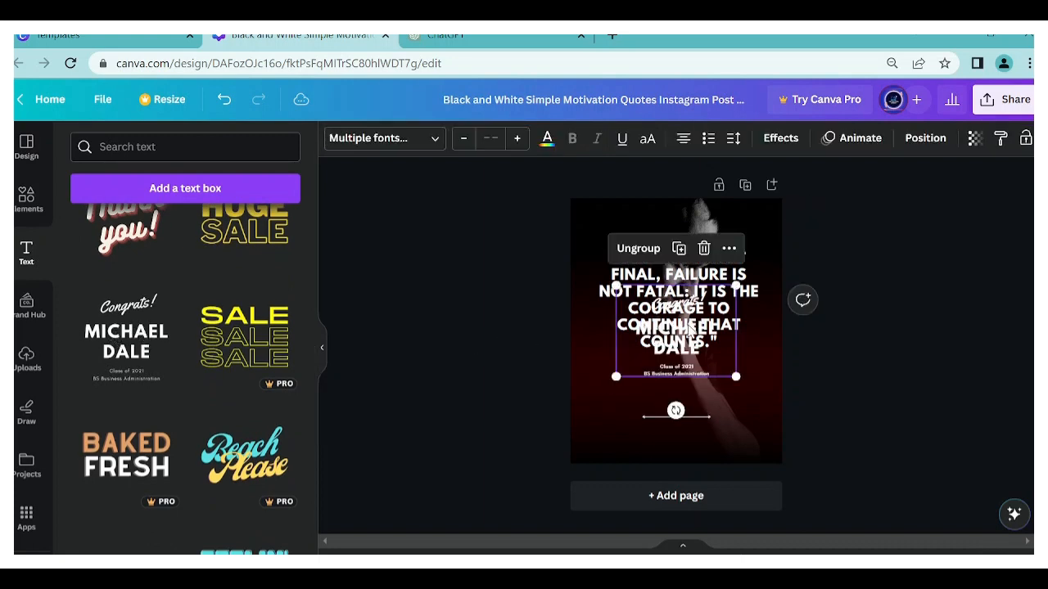
drag(694, 326, 763, 400)
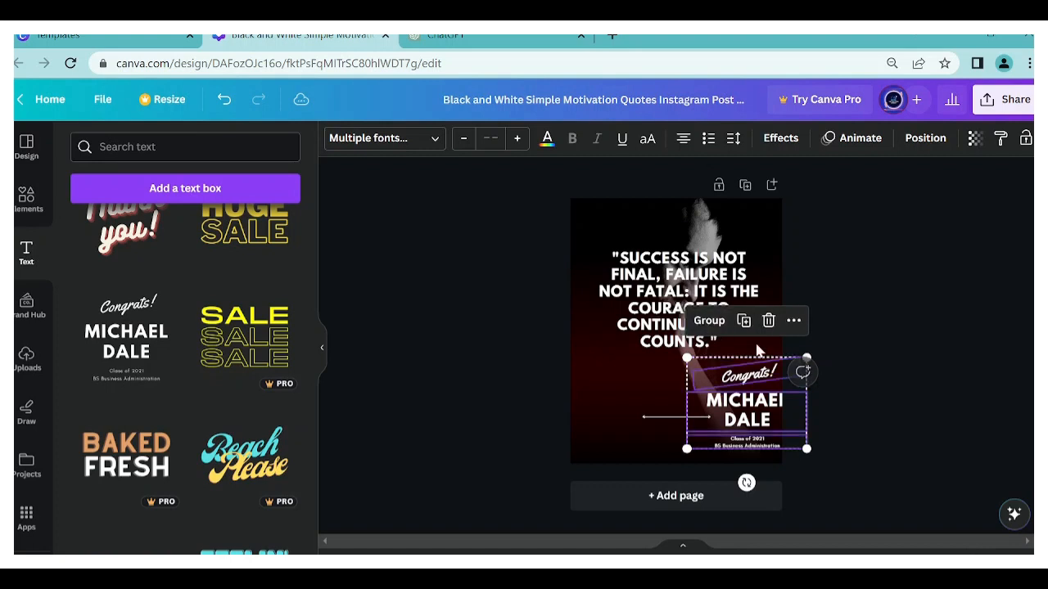
- Delete the script "Congrats!" and the "Class of 2021" lines from the added combination, keeping only the placeholder name
click(837, 401)
click(758, 383)
click(747, 322)
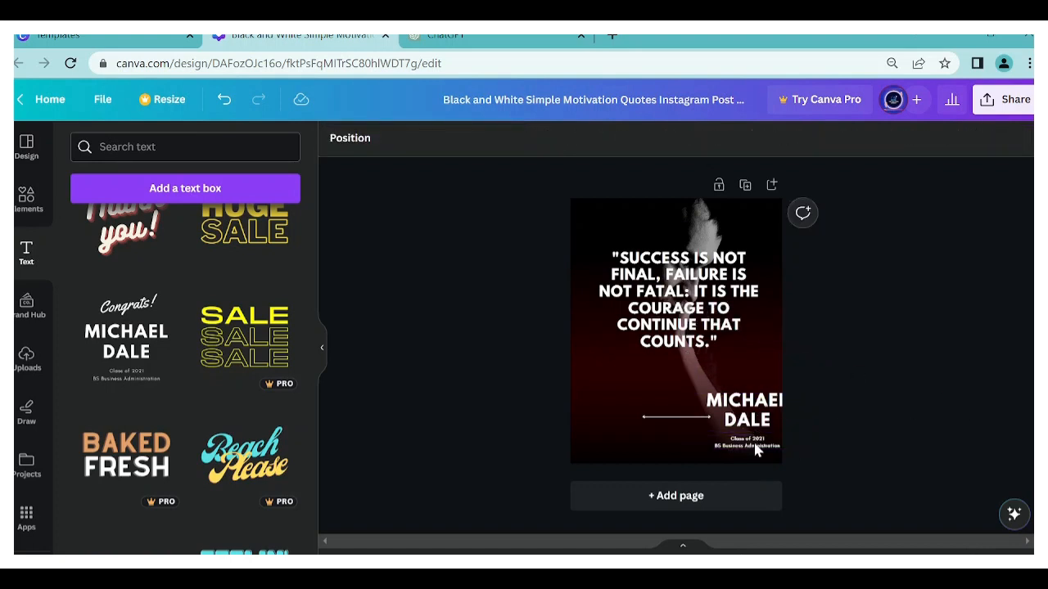
click(749, 442)
click(745, 398)
- Reduce the placeholder name to font size 42 and centre it directly beneath the double-headed line
drag(742, 412, 691, 423)
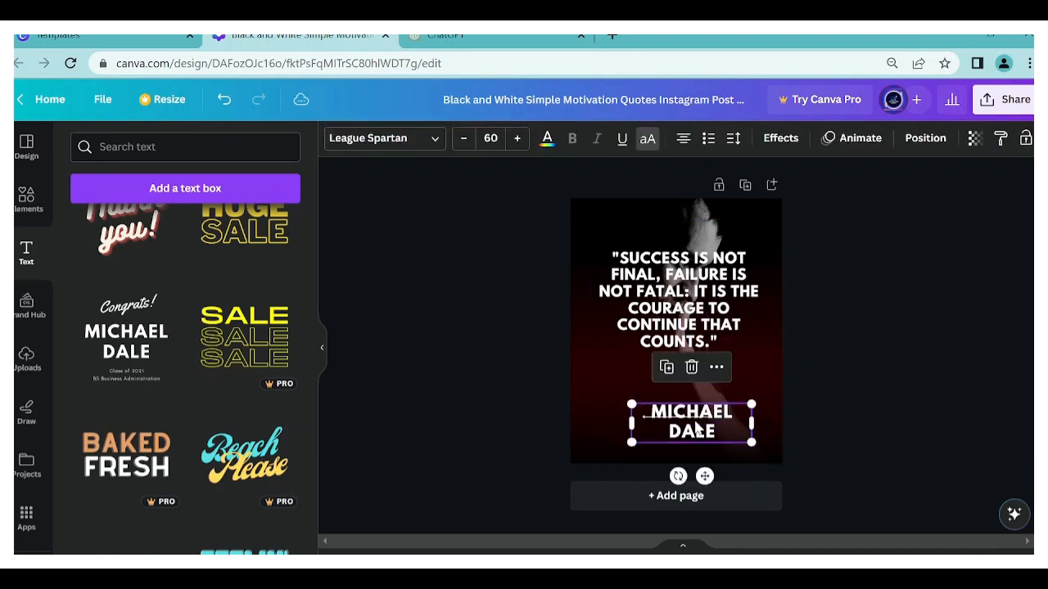
click(463, 141)
click(463, 141)
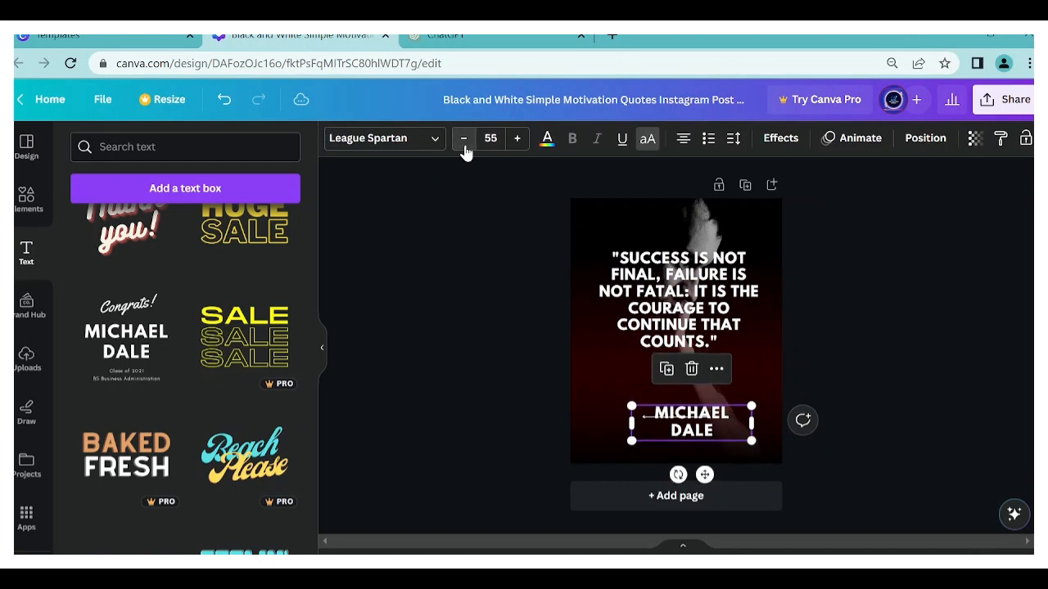
click(463, 141)
click(463, 141)
click(464, 146)
click(463, 146)
click(463, 145)
click(463, 145)
click(463, 146)
click(463, 146)
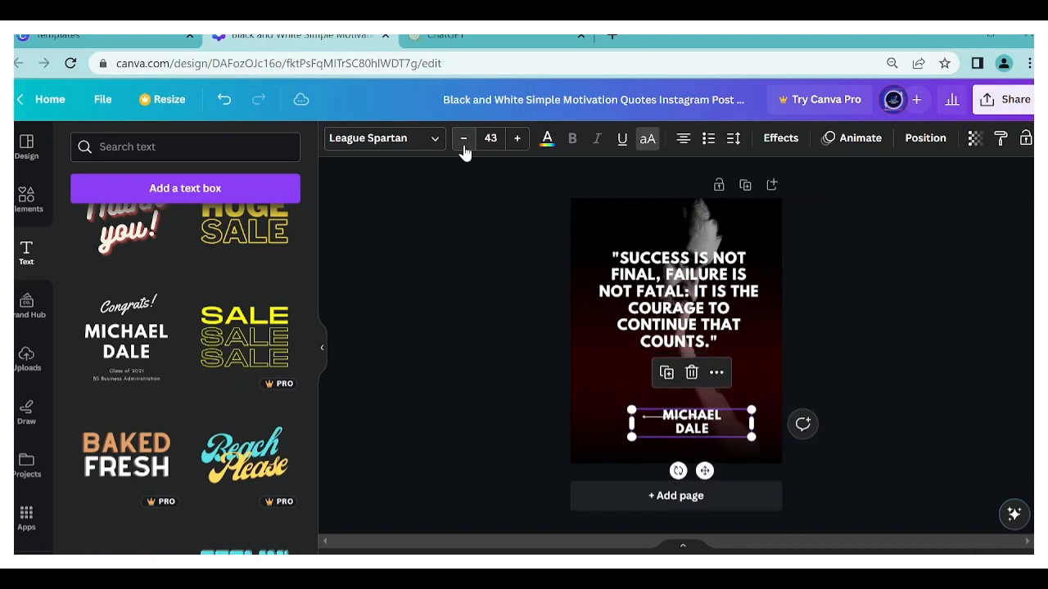
click(463, 146)
drag(704, 471, 688, 485)
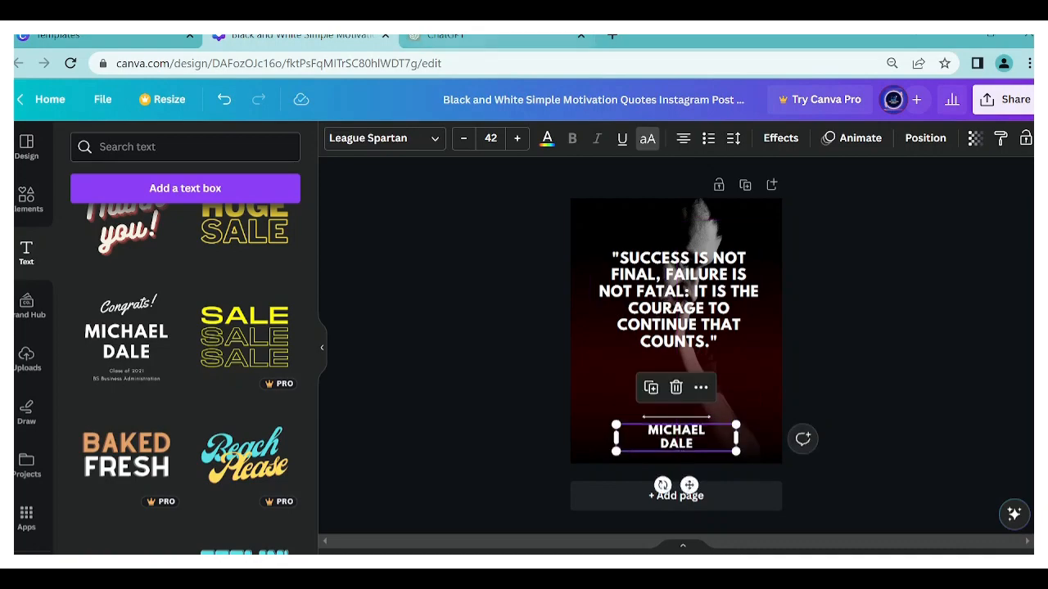
- Copy the first quote's author, Winston Churchill, from the ChatGPT table and paste it over the placeholder name in Canva
click(445, 35)
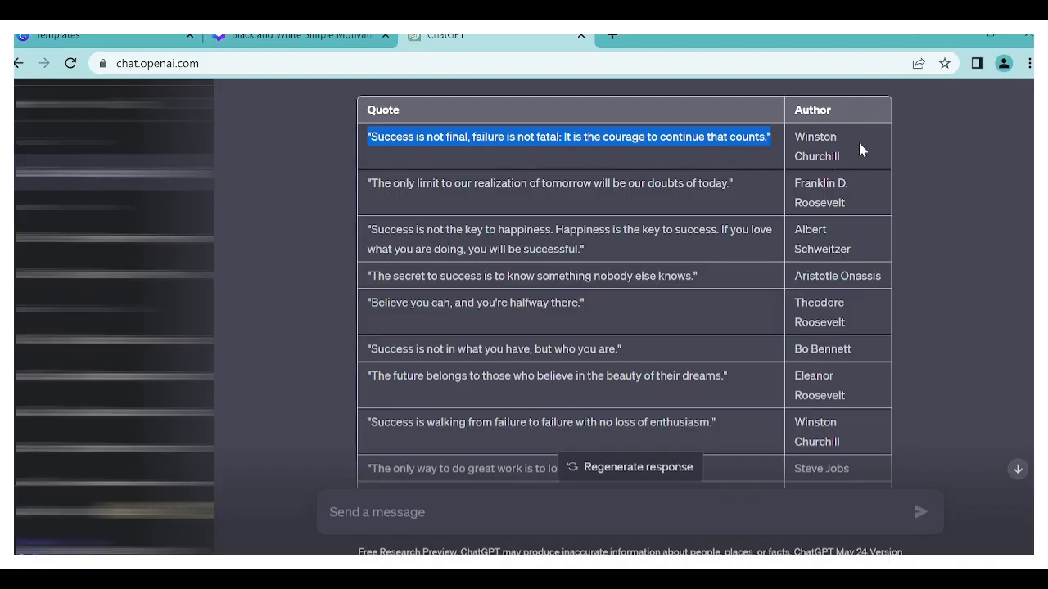
drag(851, 156, 798, 135)
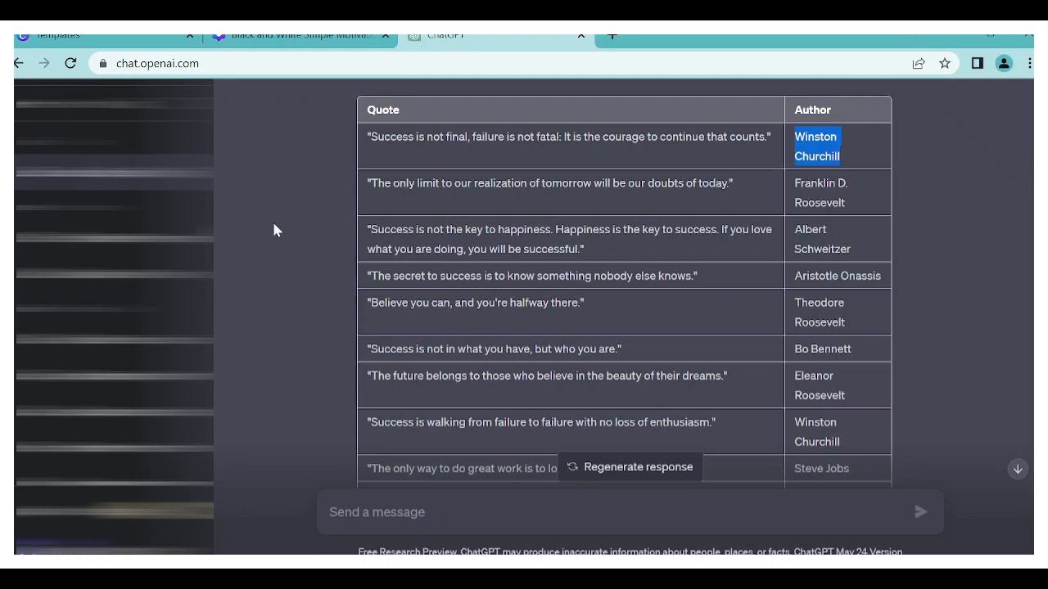
click(238, 37)
double_click(700, 433)
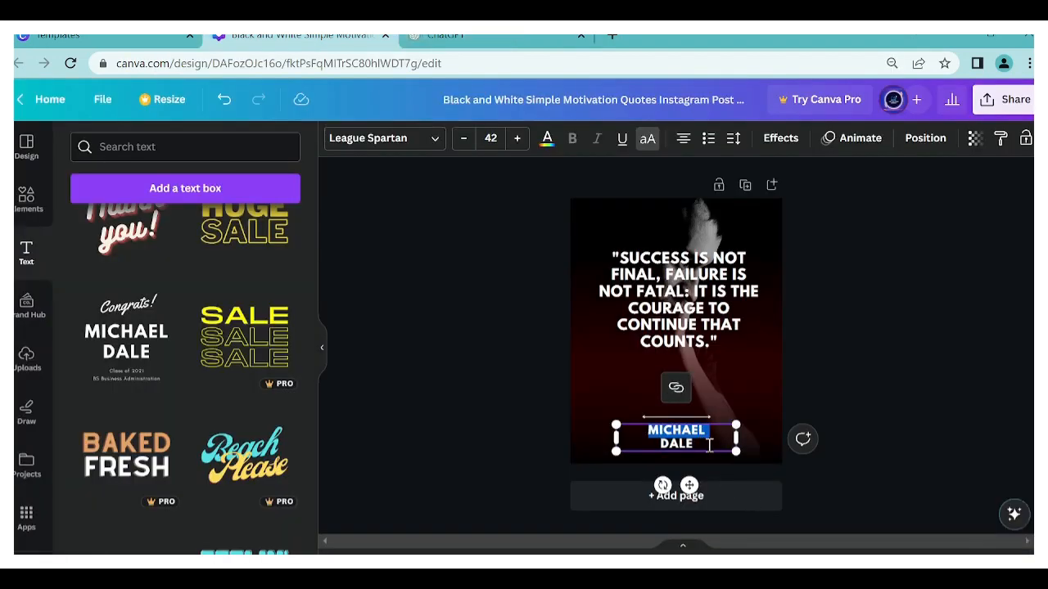
double_click(709, 444)
key(ctrl+a)
text(WINSTON CHURCHILL)
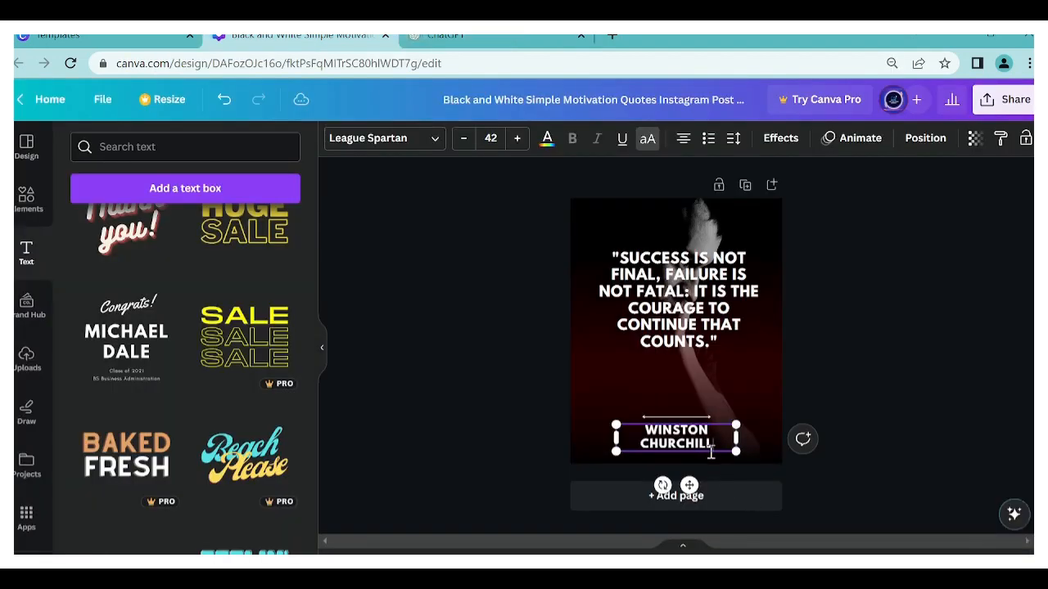
- Widen the author's text box to fit the name on one line and centre it beneath the double-headed line
drag(741, 442, 764, 439)
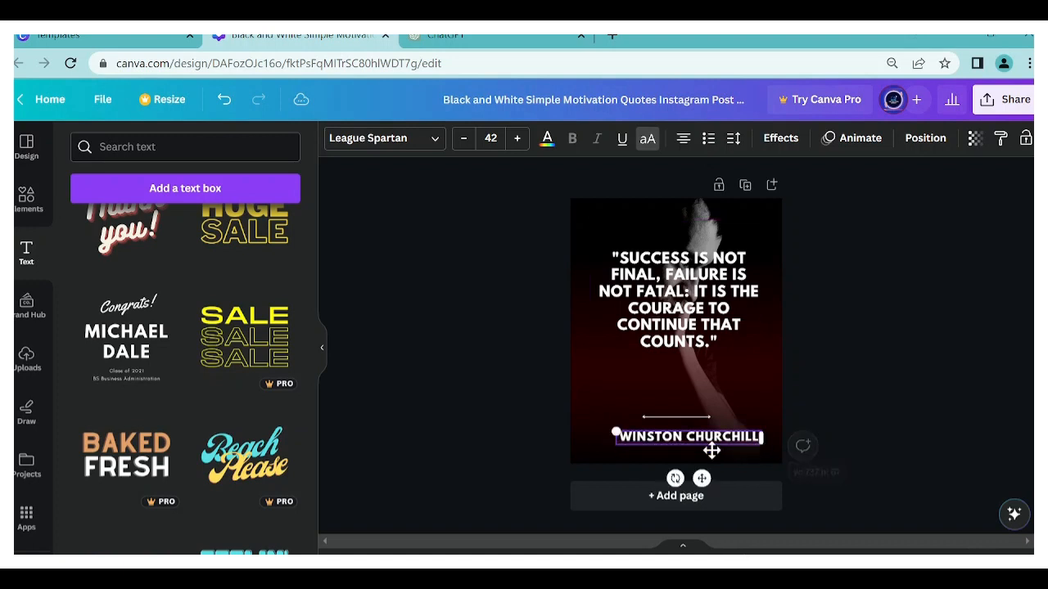
drag(706, 481, 701, 490)
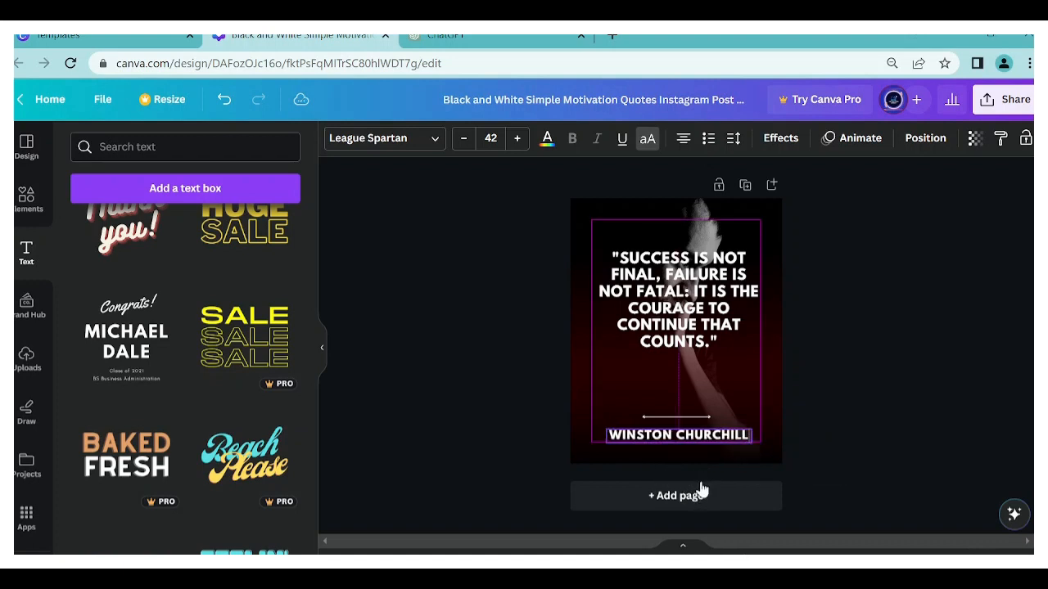
click(843, 351)
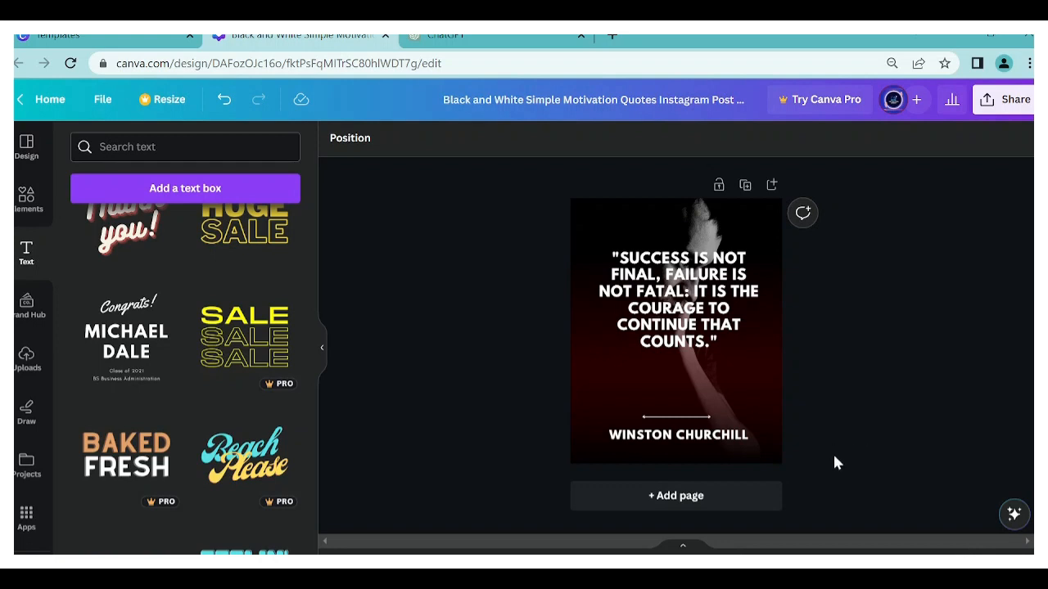
- Move the quote text lower on the page, closer to the double-headed line
click(678, 283)
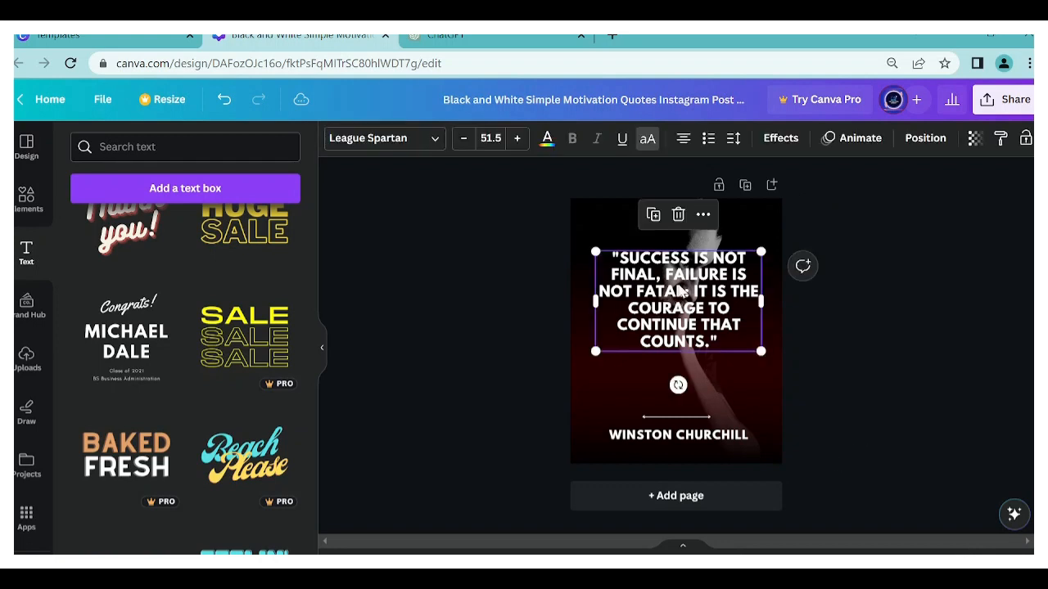
drag(678, 284, 678, 309)
click(982, 344)
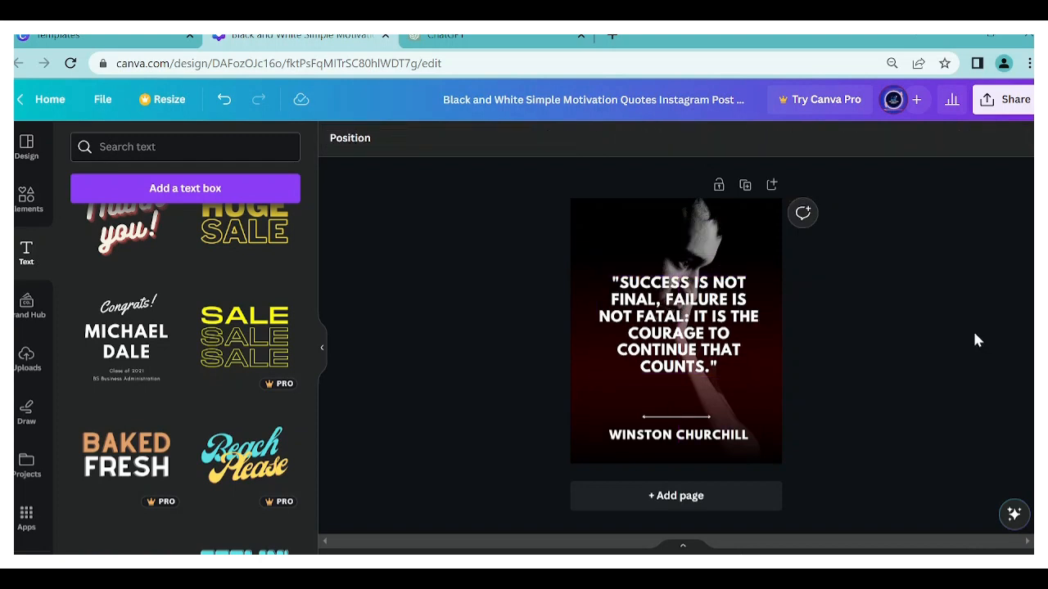
- Duplicate the page and delete the quote, the red gradient overlay and the portrait photo from the copy
click(743, 189)
click(710, 300)
click(679, 243)
click(690, 268)
click(676, 216)
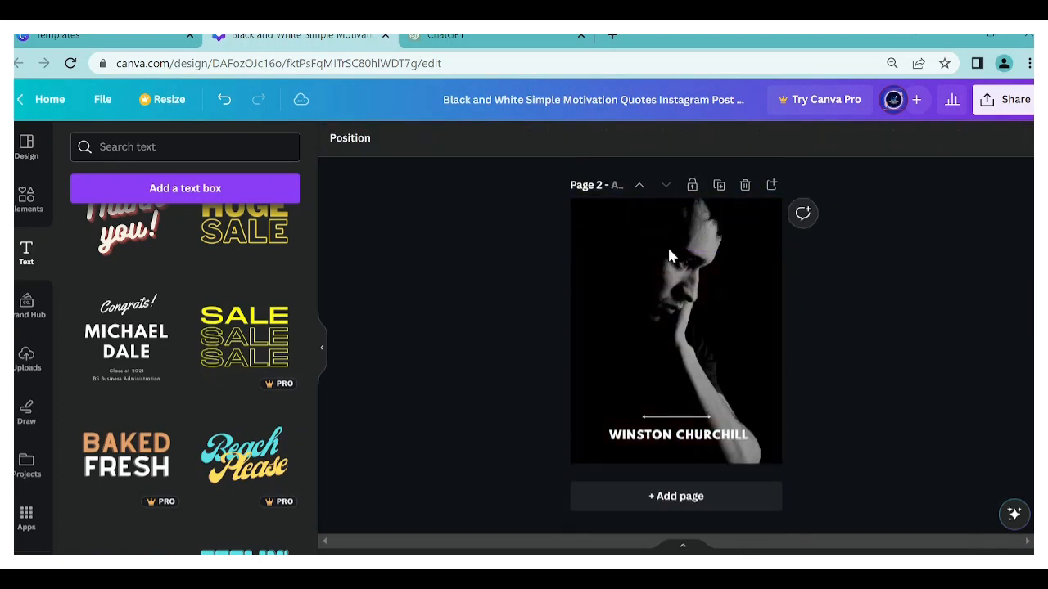
click(664, 236)
- Add the recently used mountain valley photo to page 2 and enlarge it to cover the whole page
click(29, 199)
click(79, 145)
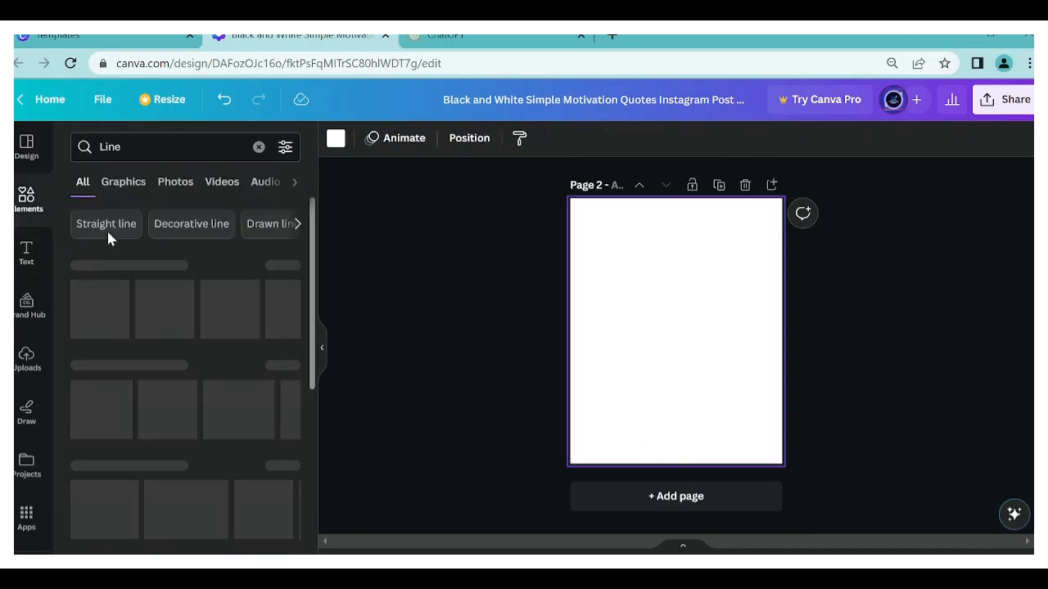
click(258, 145)
click(161, 297)
drag(667, 307, 645, 228)
drag(740, 311, 802, 409)
mouse_move(675, 280)
mouse_down()
mouse_move(669, 293)
mouse_move(674, 273)
mouse_up()
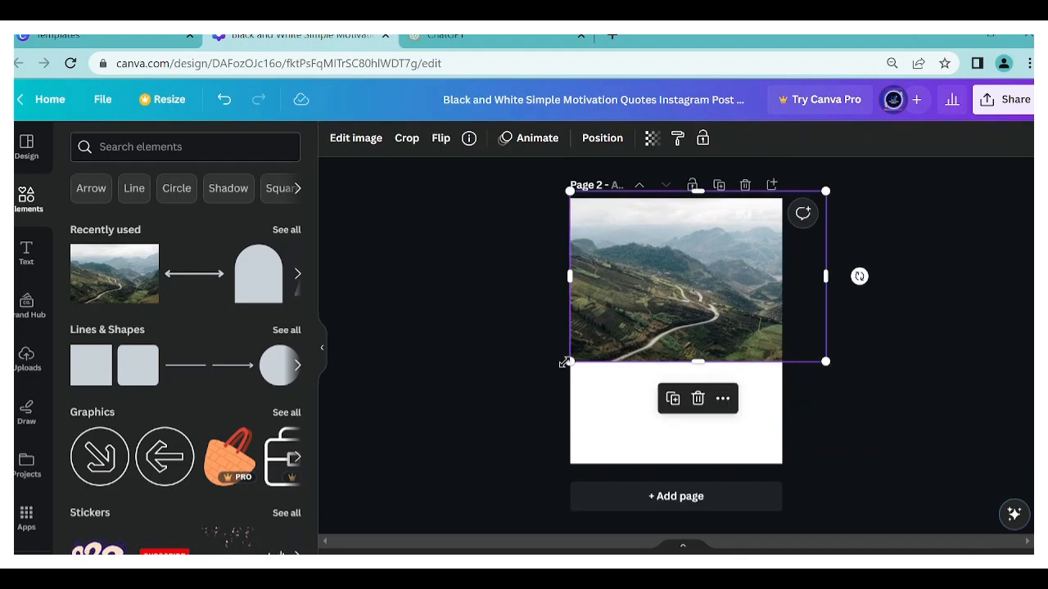
drag(568, 362, 403, 479)
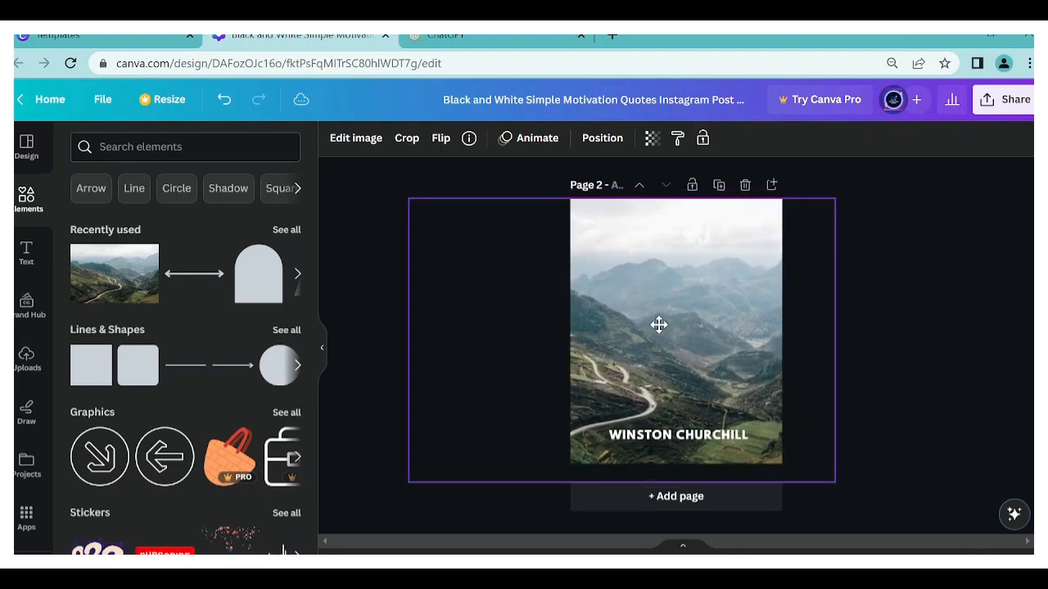
- Add a double-headed line above the author name on page 2
click(676, 440)
key(l)
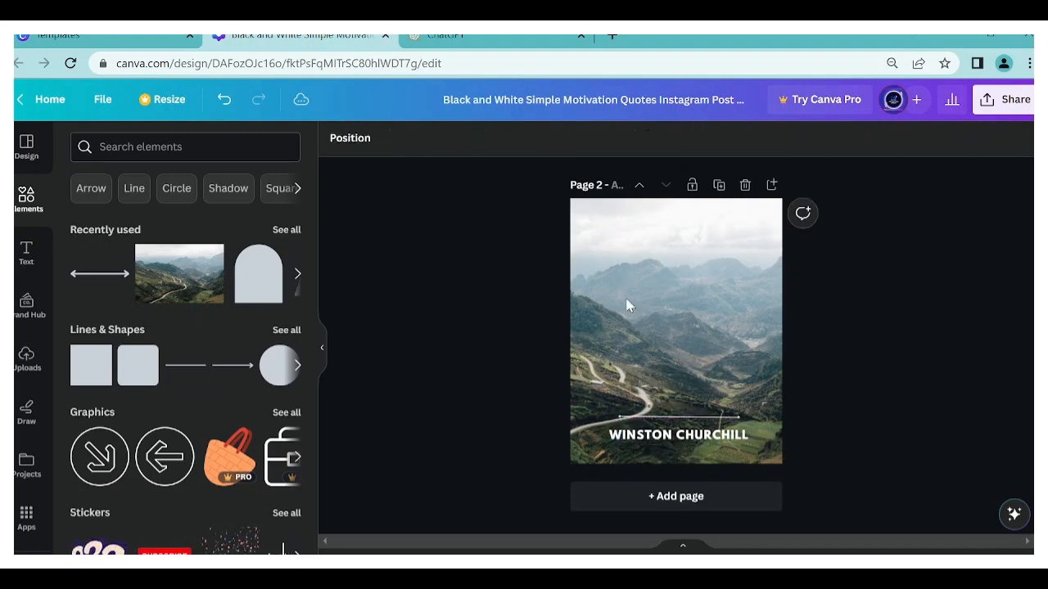
- Add the "Happy BIRTHDAY" font combination to page 2 and delete its "Happy" line, keeping only "BIRTHDAY"
click(26, 254)
scroll(133, 382, down, 3)
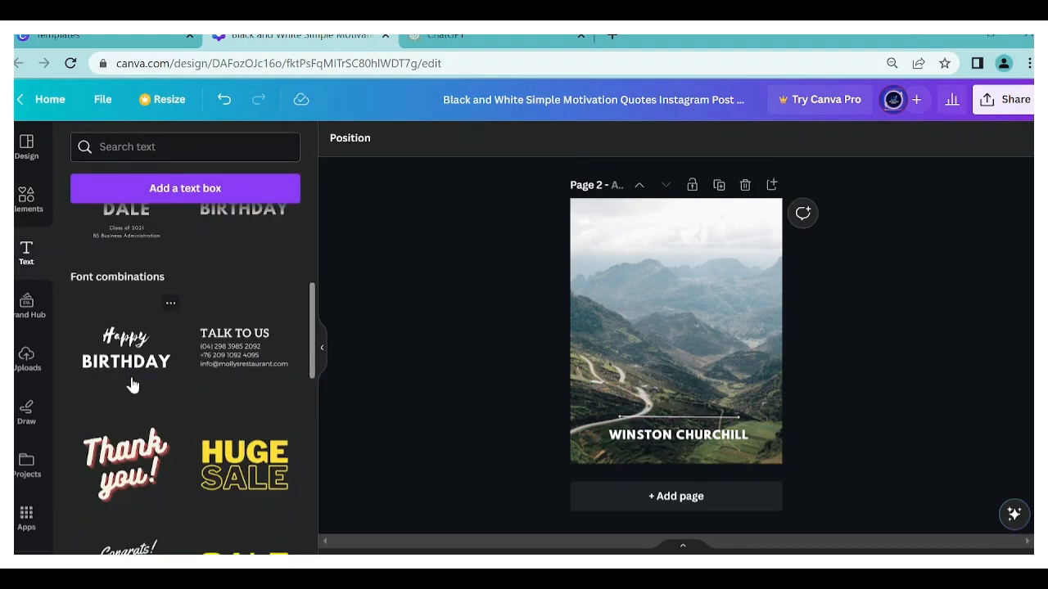
click(133, 381)
click(694, 335)
click(678, 320)
click(676, 274)
double_click(689, 345)
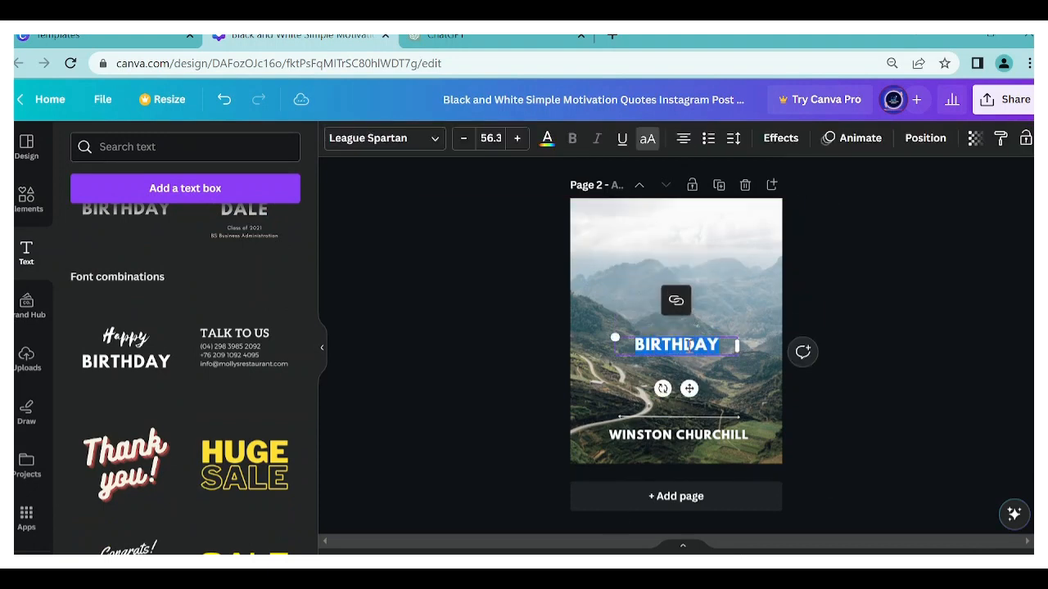
- Copy the second quote's author, Franklin D. Roosevelt, from the ChatGPT table and paste it over Winston Churchill on page 2
click(546, 38)
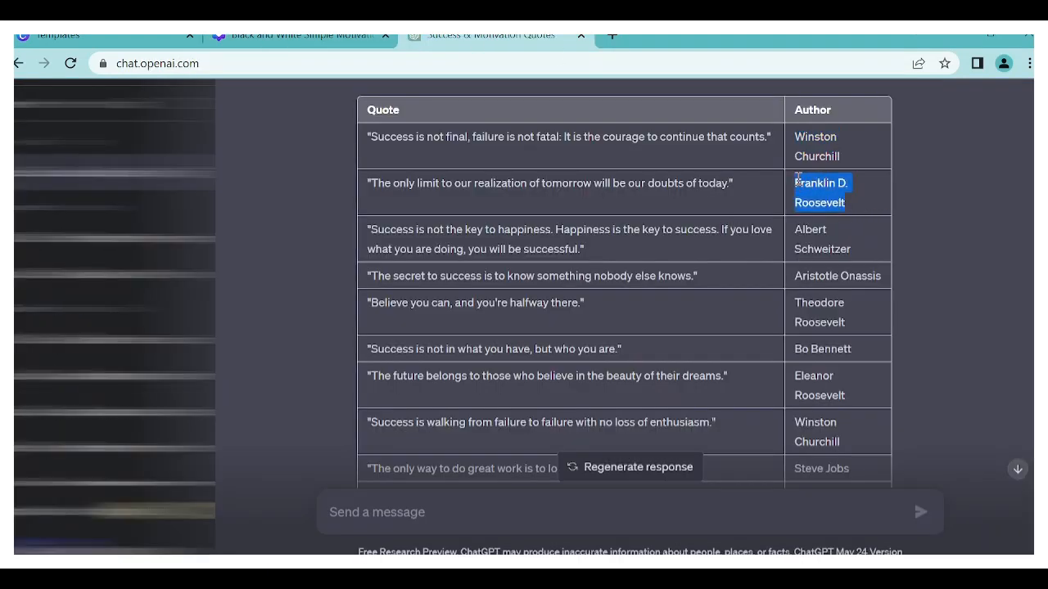
key(ctrl+c)
click(303, 38)
double_click(679, 435)
key(ctrl+v)
- Widen the author text box on page 2 so Franklin D. Roosevelt fits on one line, centred under the line
click(825, 439)
click(704, 438)
drag(751, 436, 766, 436)
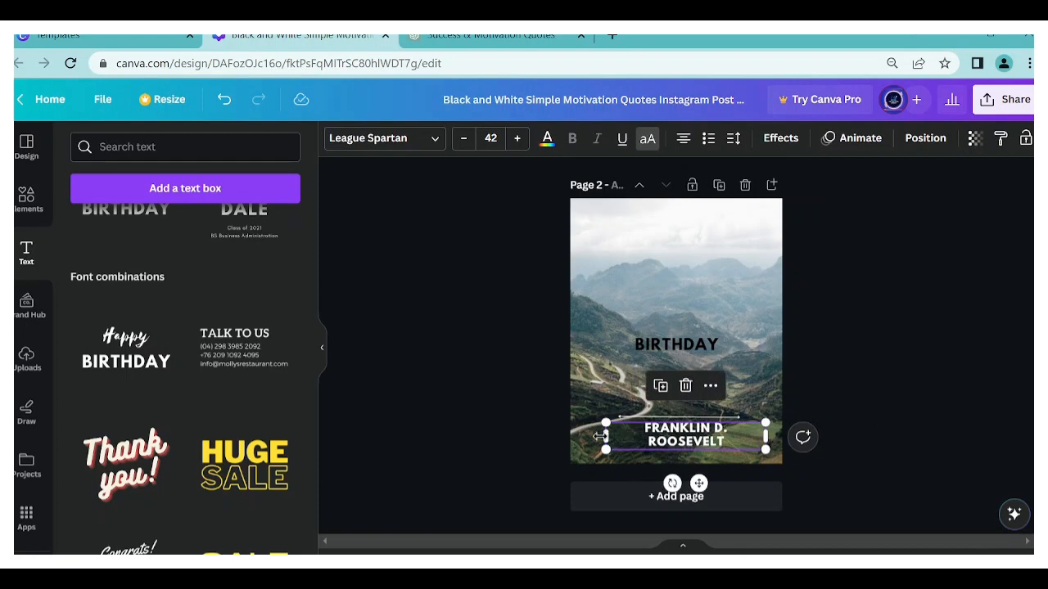
drag(600, 437, 581, 437)
drag(690, 472, 693, 484)
- Copy the second quote, "The only limit to our realization of tomorrow…", from the ChatGPT table and paste it over BIRTHDAY on page 2
click(517, 38)
drag(734, 183, 676, 184)
click(303, 37)
double_click(685, 344)
key(ctrl+v)
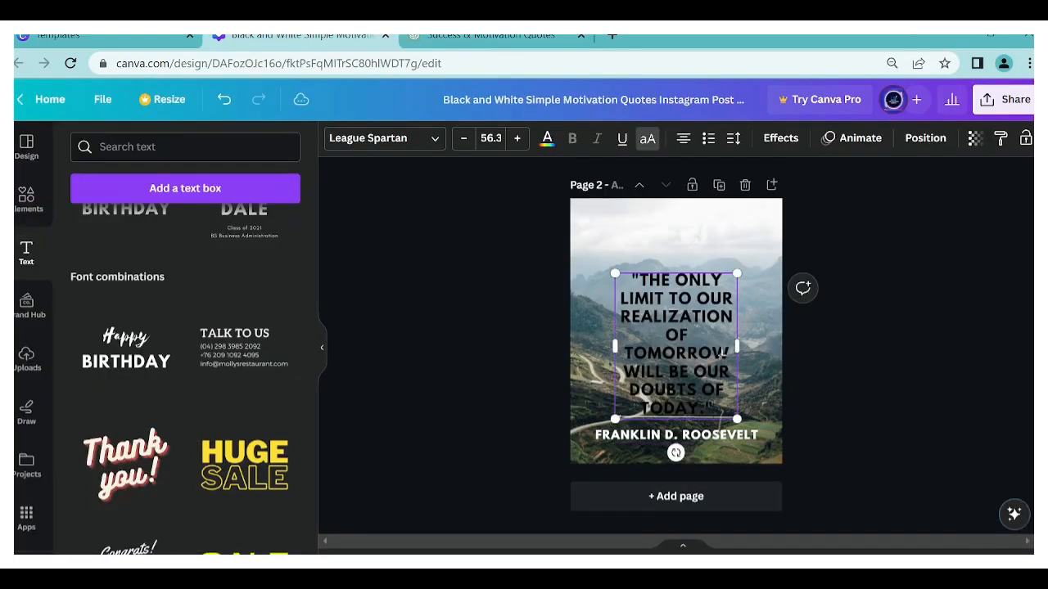
- Change the whole quote text on page 2 to white
key(ctrl+a)
click(547, 141)
click(501, 328)
click(677, 336)
- Widen the quote text box on page 2 to nearly the page width and centre it on the page
drag(739, 344, 786, 332)
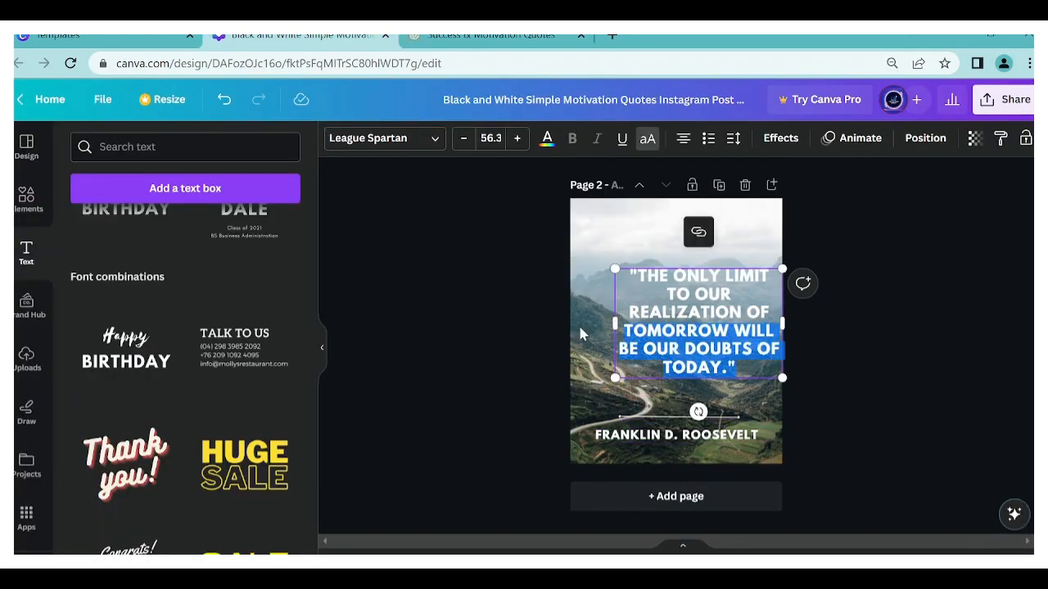
drag(615, 323, 585, 324)
click(776, 365)
drag(683, 339, 676, 346)
click(762, 233)
- Duplicate page 2 and delete the mountain valley photo from the new page 3
click(719, 185)
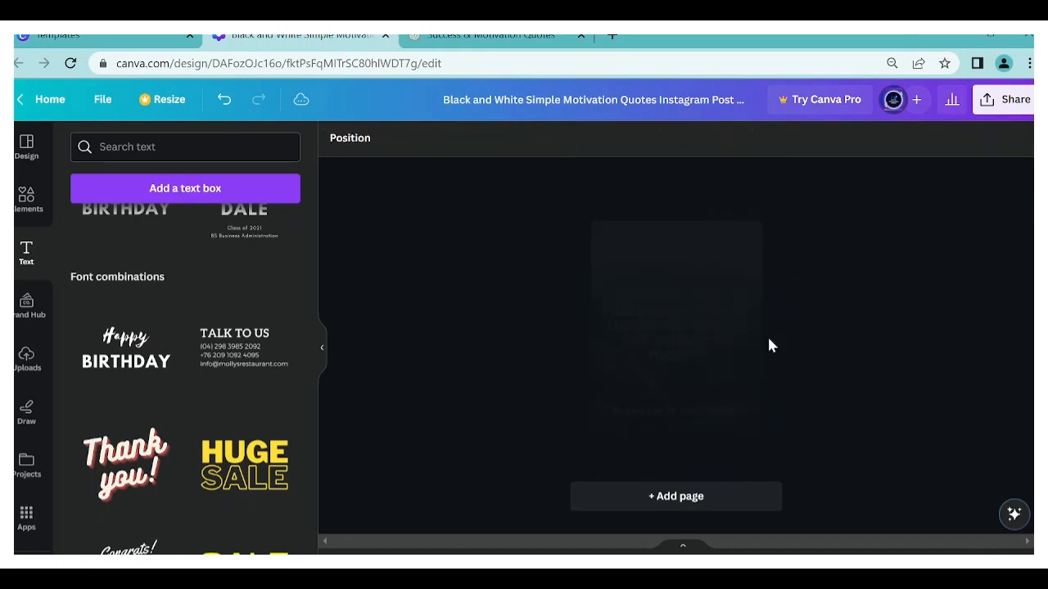
click(719, 185)
click(676, 328)
click(652, 221)
key(Delete)
click(676, 331)
- Search the elements for "nature" and show only photos
click(27, 199)
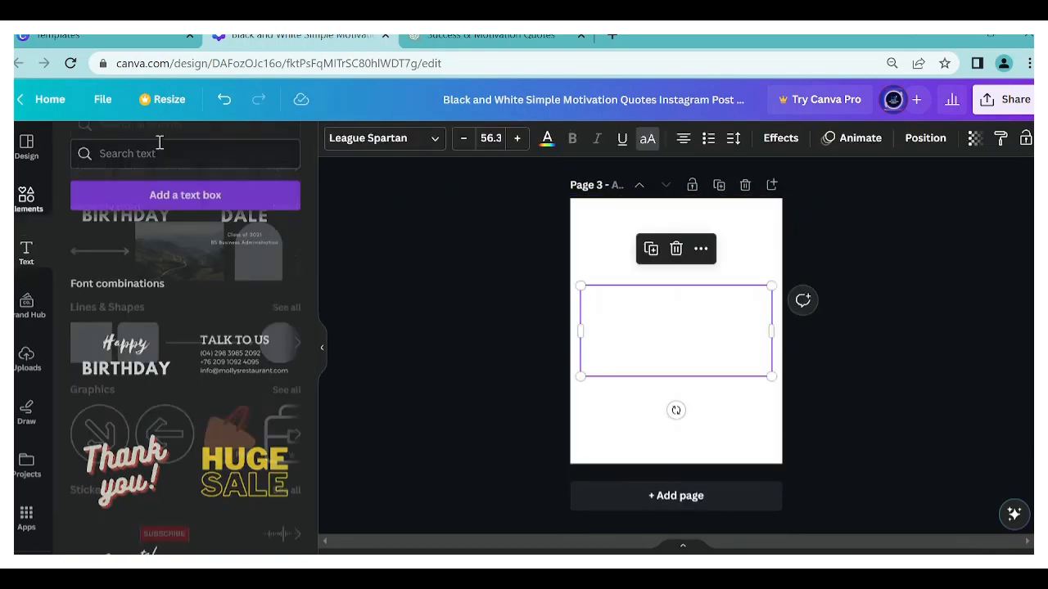
click(160, 151)
text(nature)
key(Return)
click(150, 164)
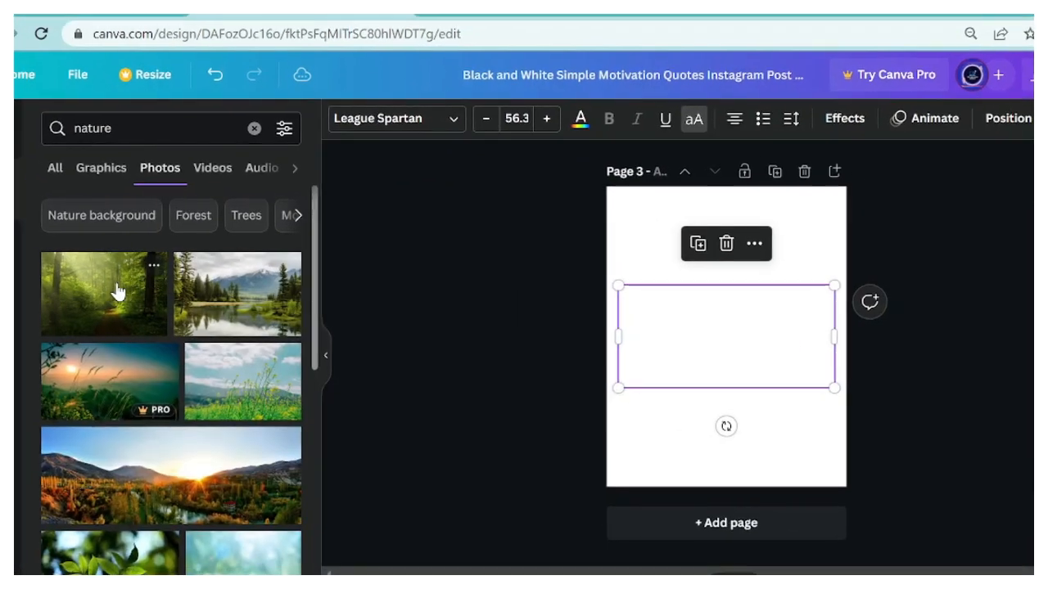
- Add the sunlit forest path photo to page 3, enlarged to cover the page and placed behind the text
click(119, 292)
drag(726, 332, 696, 250)
drag(776, 311, 987, 470)
drag(683, 366, 566, 358)
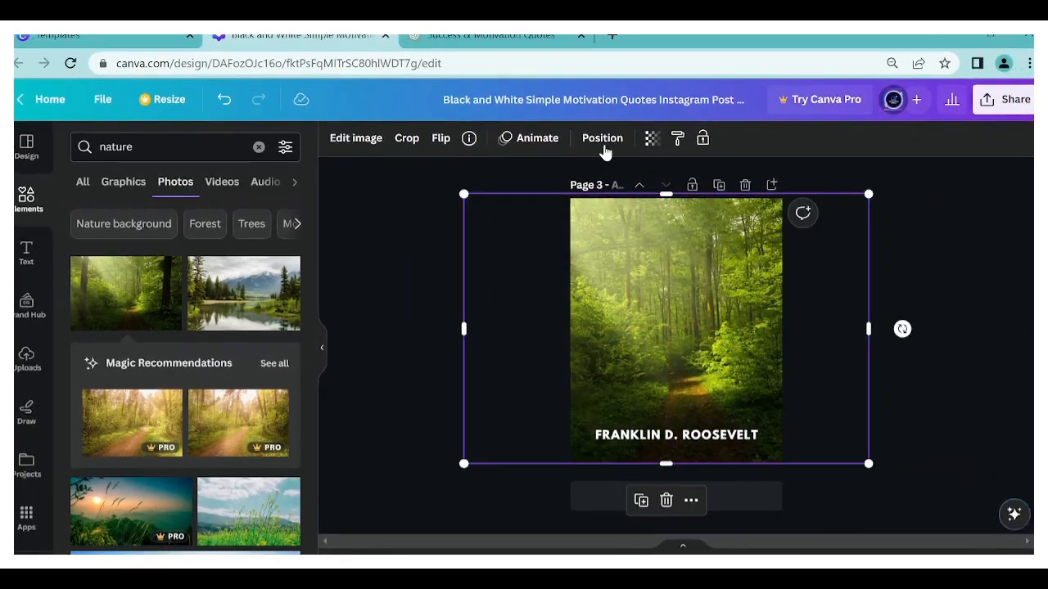
click(604, 148)
click(234, 177)
click(234, 177)
click(414, 313)
- Copy the third quote, "Success is not the key to happiness…", from ChatGPT, paste it over page 3's quote and move it slightly up
click(491, 37)
drag(586, 245, 362, 236)
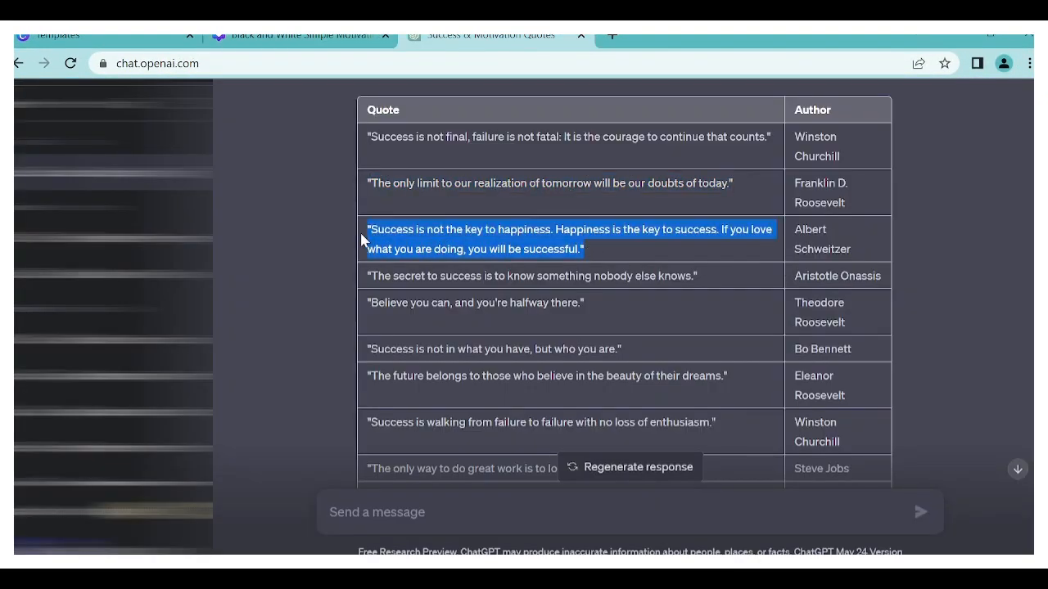
key(ctrl+c)
click(303, 37)
double_click(663, 352)
key(ctrl+v)
click(481, 282)
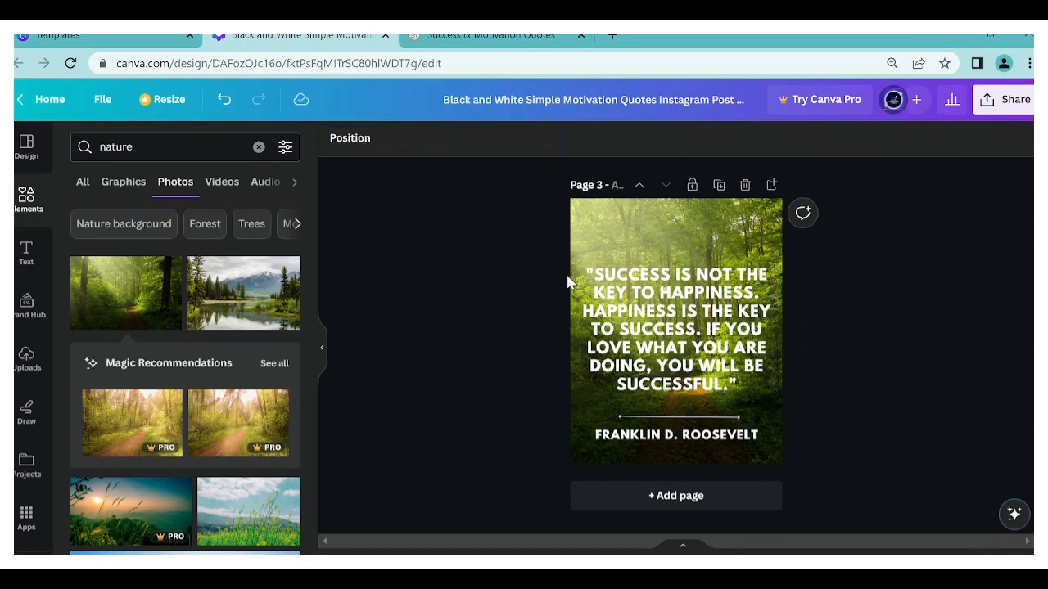
drag(630, 294, 629, 283)
- Copy the third quote's author, Albert Schweitzer, from ChatGPT and paste it over Franklin D. Roosevelt on page 3
click(491, 37)
drag(853, 248, 839, 244)
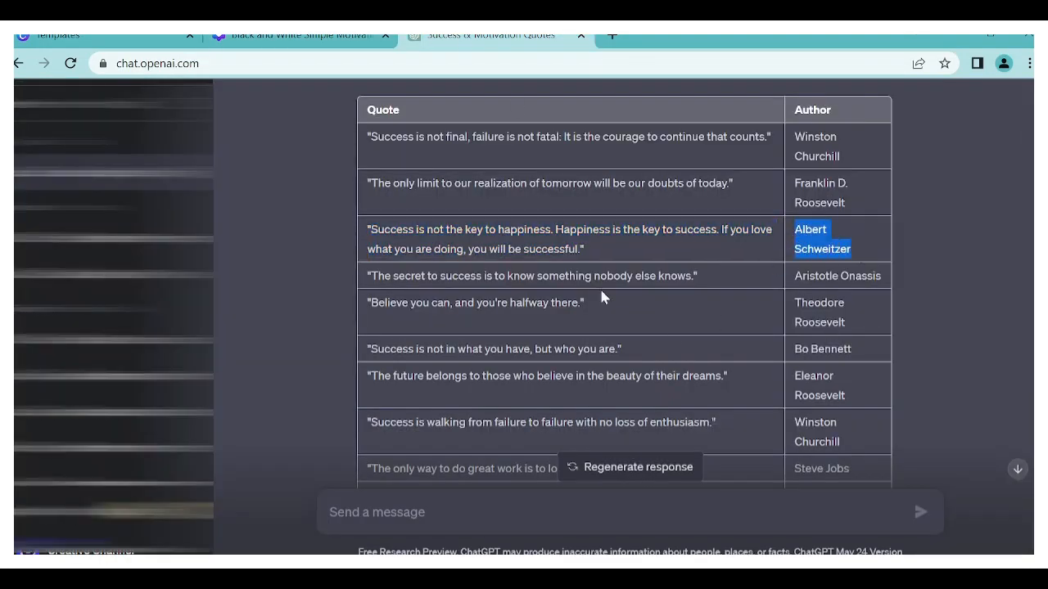
key(ctrl+c)
click(303, 37)
double_click(655, 435)
key(ctrl+v)
- Duplicate page 3 and replace the copy's forest photo with the sunset grass photo, covering the page behind the text
click(659, 451)
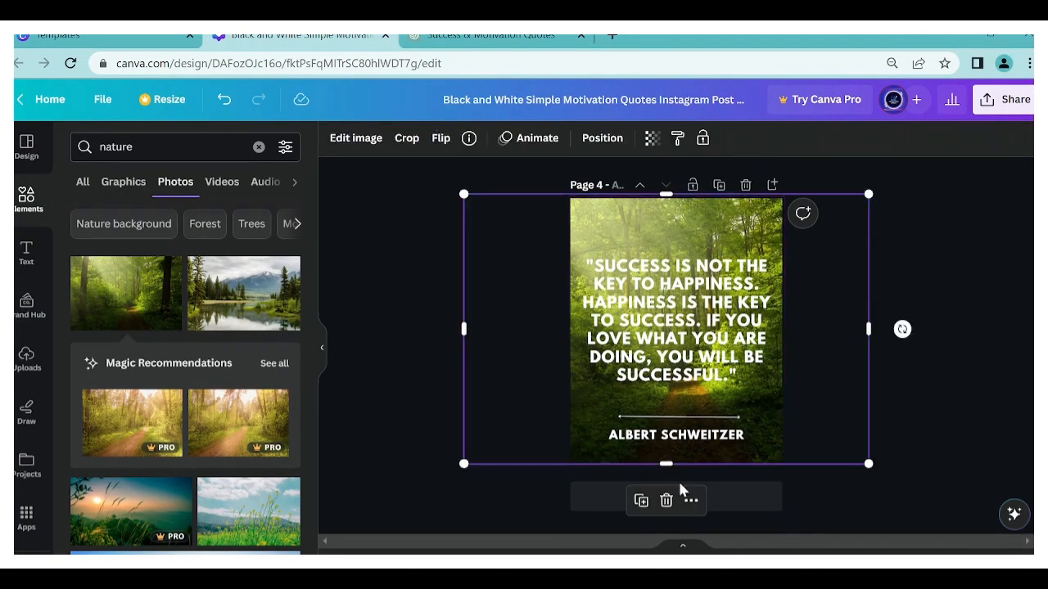
click(668, 498)
scroll(222, 480, down, 10)
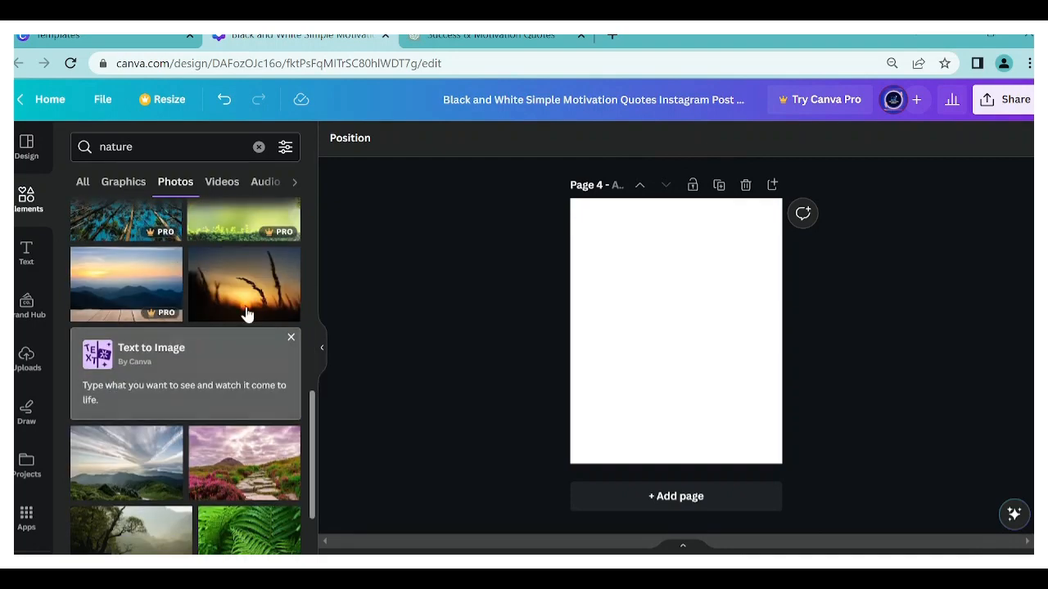
click(247, 313)
drag(674, 328, 620, 299)
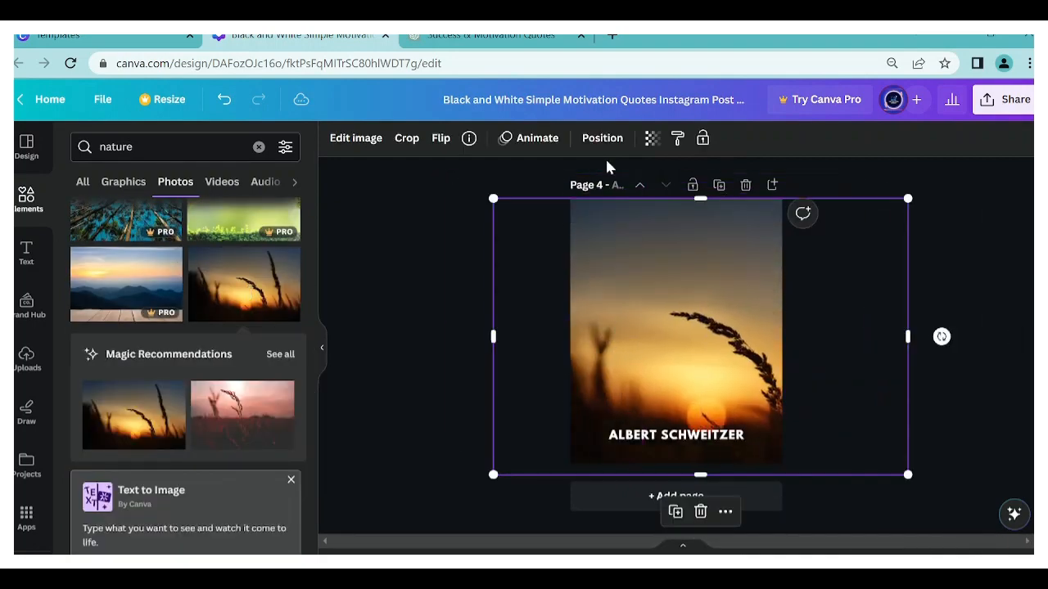
click(603, 138)
click(237, 175)
key(Escape)
- Copy the fourth quote, "The secret to success is to know something nobody else knows.", from ChatGPT and paste it over page 4's quote
click(491, 36)
drag(698, 277, 365, 285)
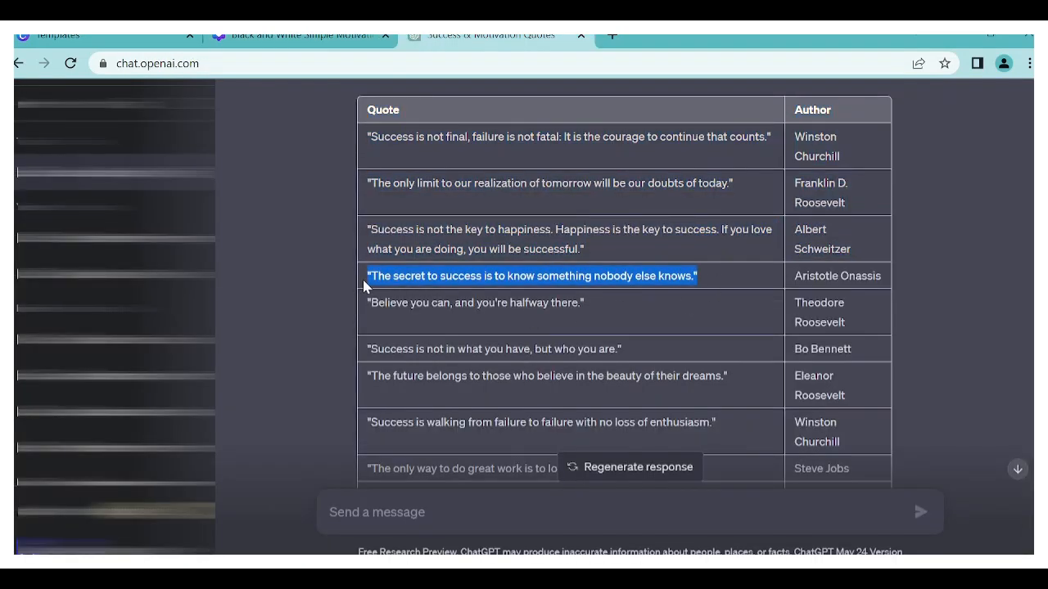
key(ctrl+c)
click(301, 37)
double_click(667, 305)
key(ctrl+v)
click(481, 337)
mouse_move(690, 309)
mouse_down()
mouse_move(685, 276)
mouse_move(692, 340)
mouse_move(692, 312)
mouse_up()
- Copy the fourth quote's author, Aristotle Onassis, from ChatGPT and paste it over Albert Schweitzer on page 4
click(491, 35)
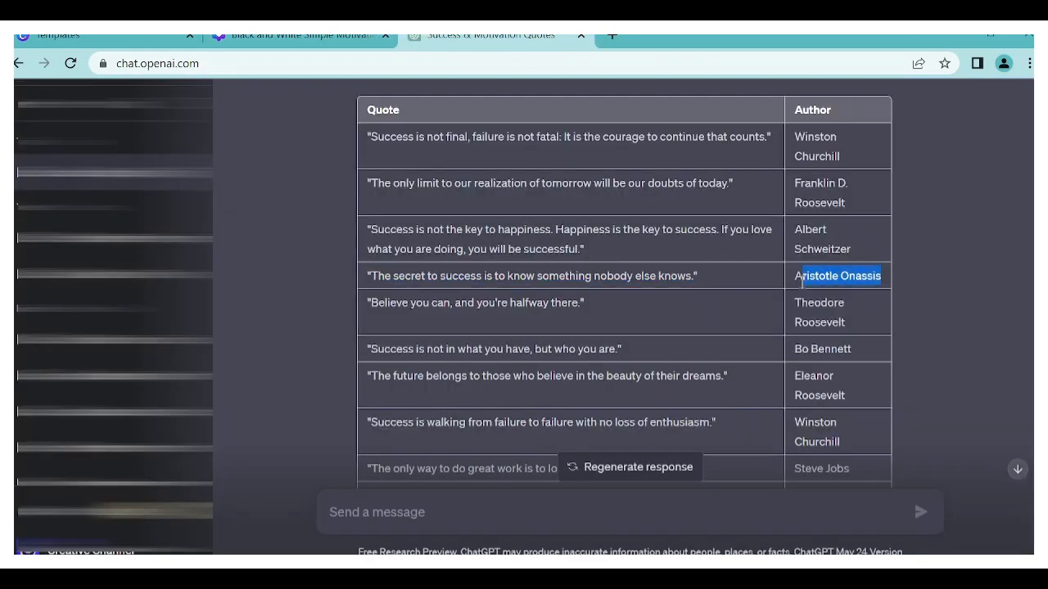
key(ctrl+c)
click(301, 35)
double_click(676, 436)
key(ctrl+v)
- Duplicate page 4 and replace the copy's sunset grass photo with the forest waterfall photo, enlarged to cover the page
click(560, 303)
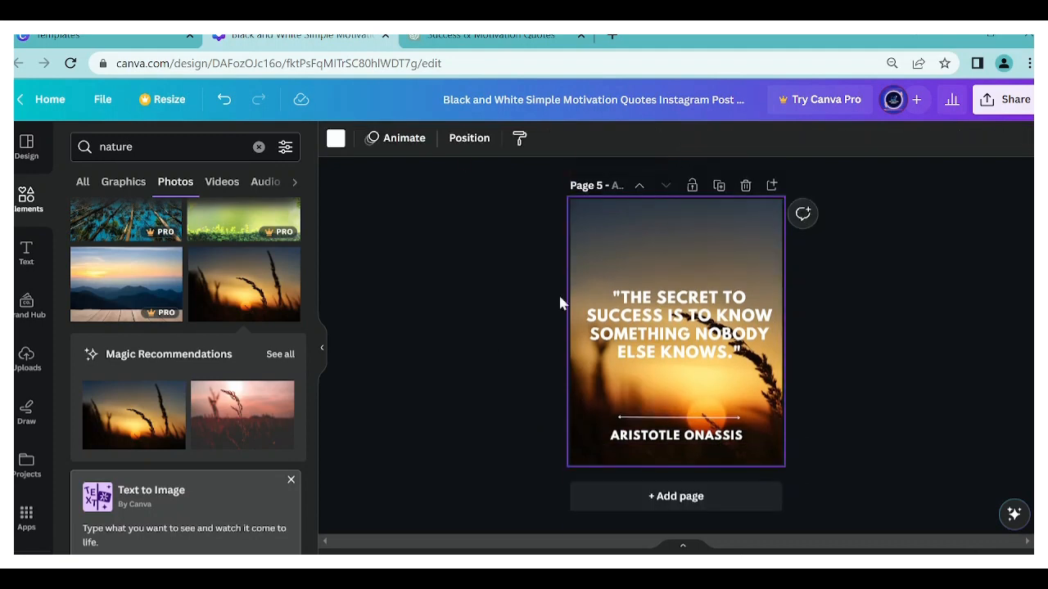
key(ctrl+a)
key(Delete)
scroll(237, 386, down, 7)
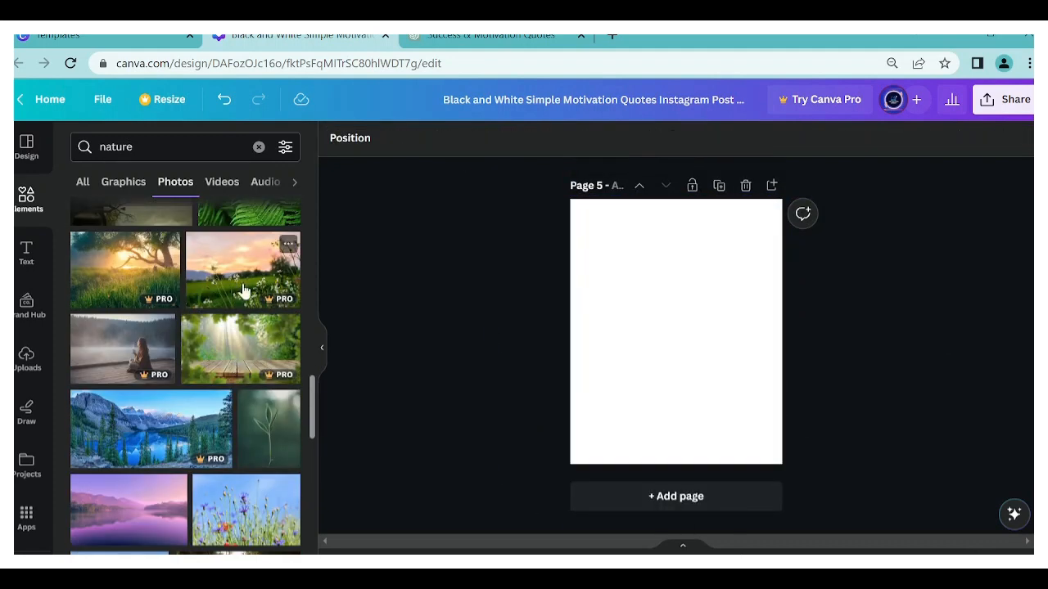
scroll(164, 411, down, 2)
click(238, 422)
drag(760, 283, 830, 199)
drag(720, 307, 699, 274)
drag(833, 346, 1031, 462)
drag(675, 364, 563, 362)
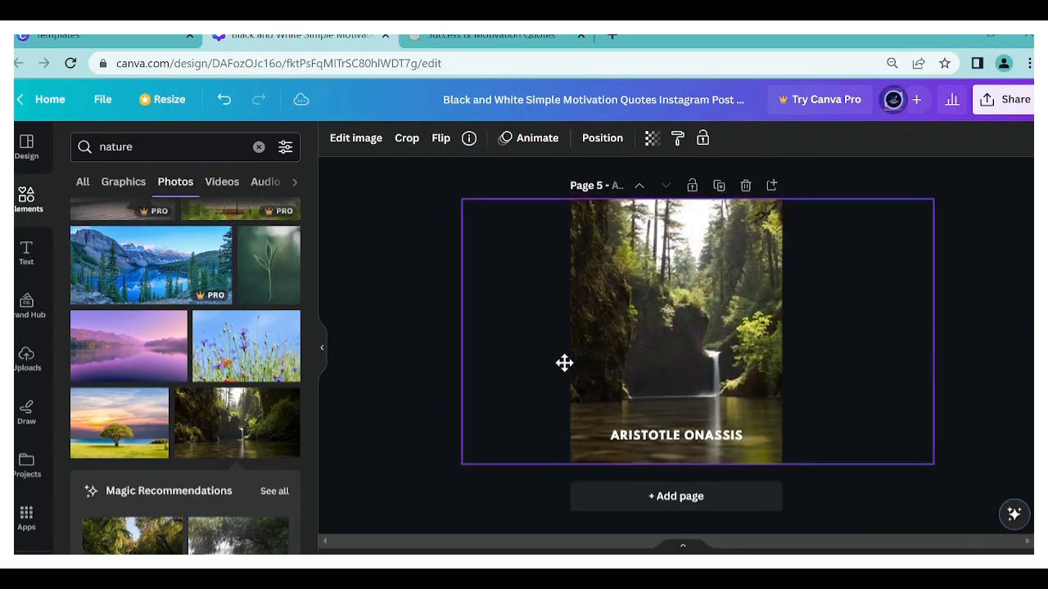
- Send the waterfall photo on page 5 behind the quote, line and author name
click(602, 138)
click(251, 185)
click(843, 495)
- Copy "Believe you can, and you're halfway there." and its author, Theodore Roosevelt, from ChatGPT and paste them over page 5's texts
click(483, 36)
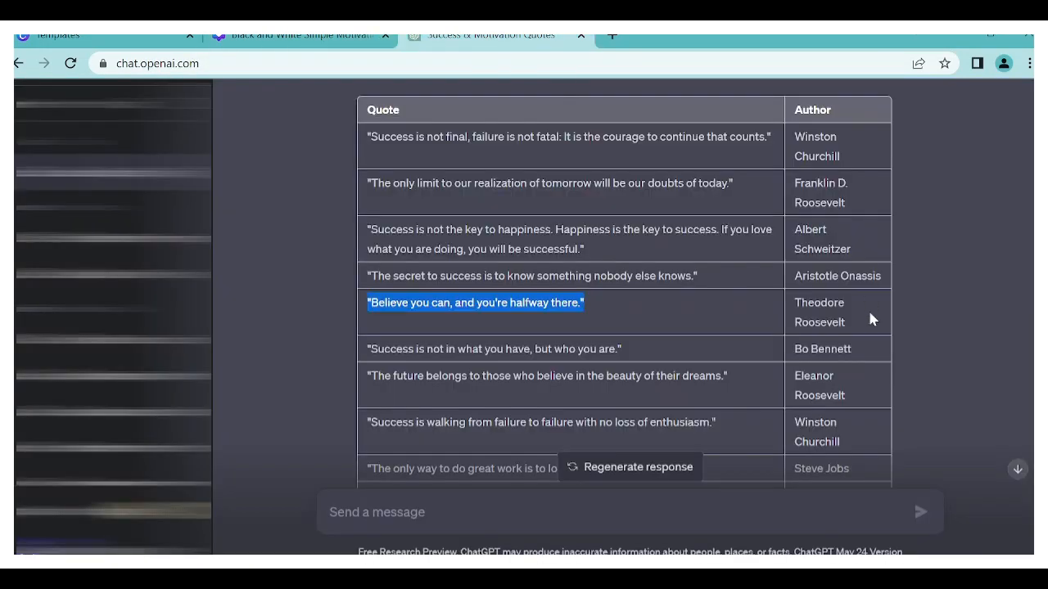
key(ctrl+c)
click(301, 36)
double_click(686, 437)
key(ctrl+v)
click(426, 340)
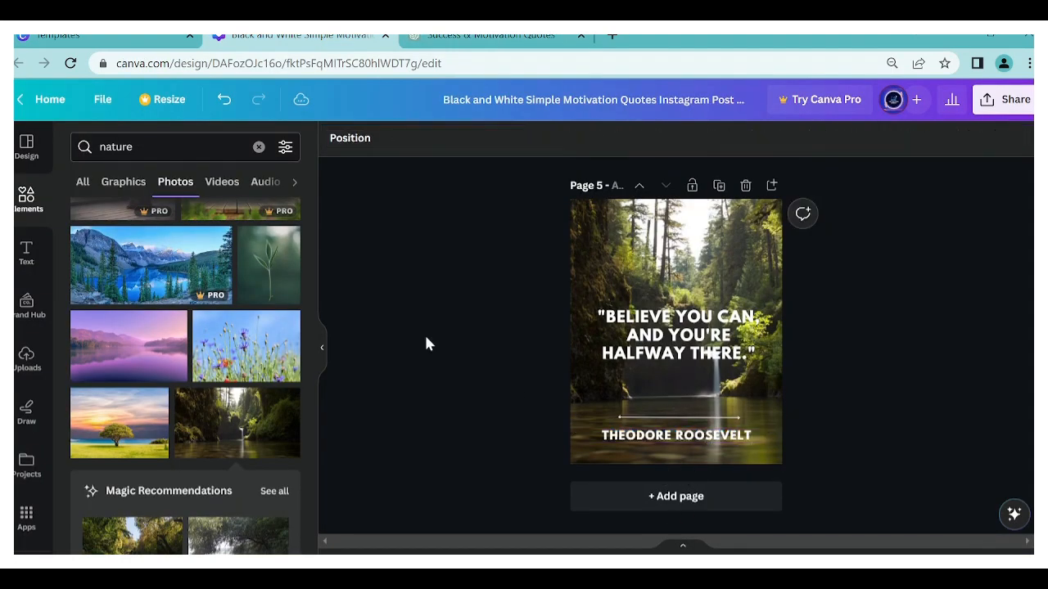
- Duplicate page 5, delete the waterfall photo from page 6 and switch the photo search to "Nature background"
click(659, 307)
click(695, 502)
scroll(140, 367, down, 10)
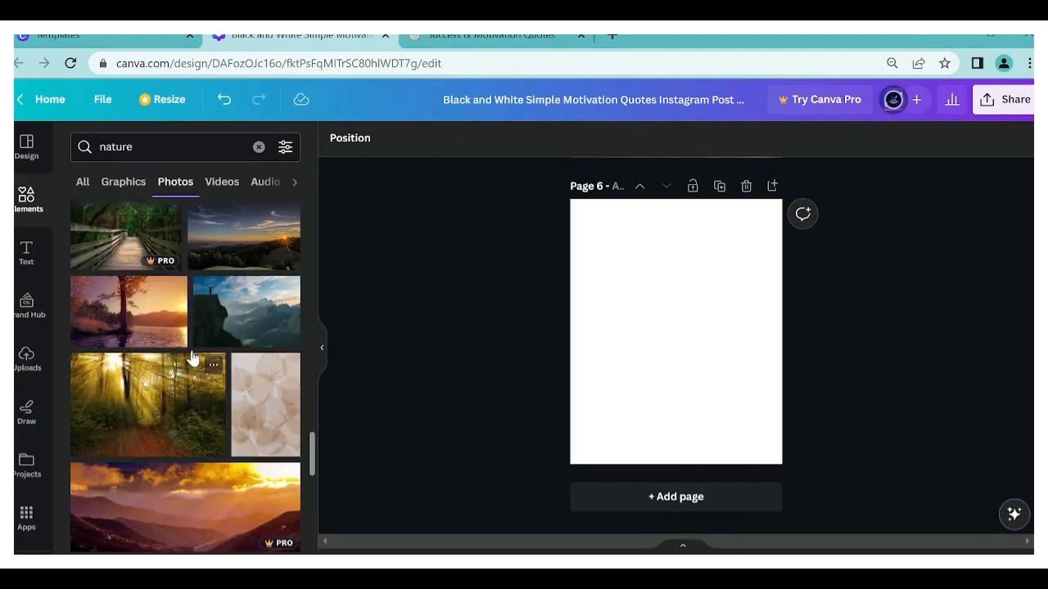
scroll(192, 381, down, 3)
click(155, 353)
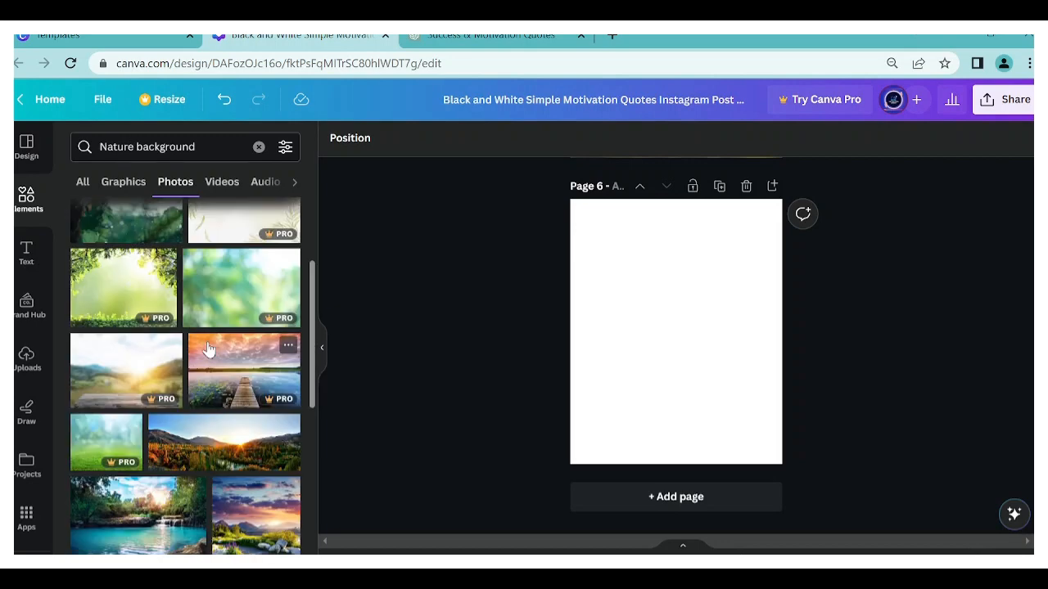
scroll(212, 320, down, 3)
click(211, 285)
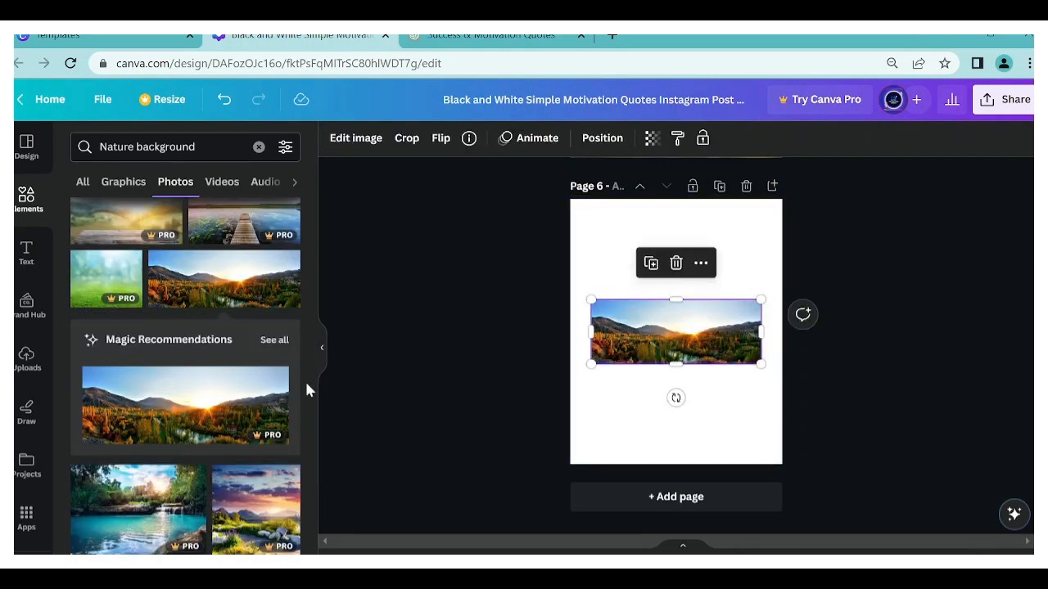
drag(759, 300, 903, 246)
drag(737, 303, 690, 323)
click(701, 231)
- Add the photo of pink heather under a purple sky to page 6, enlarged to cover the page and placed behind the text
scroll(101, 426, down, 10)
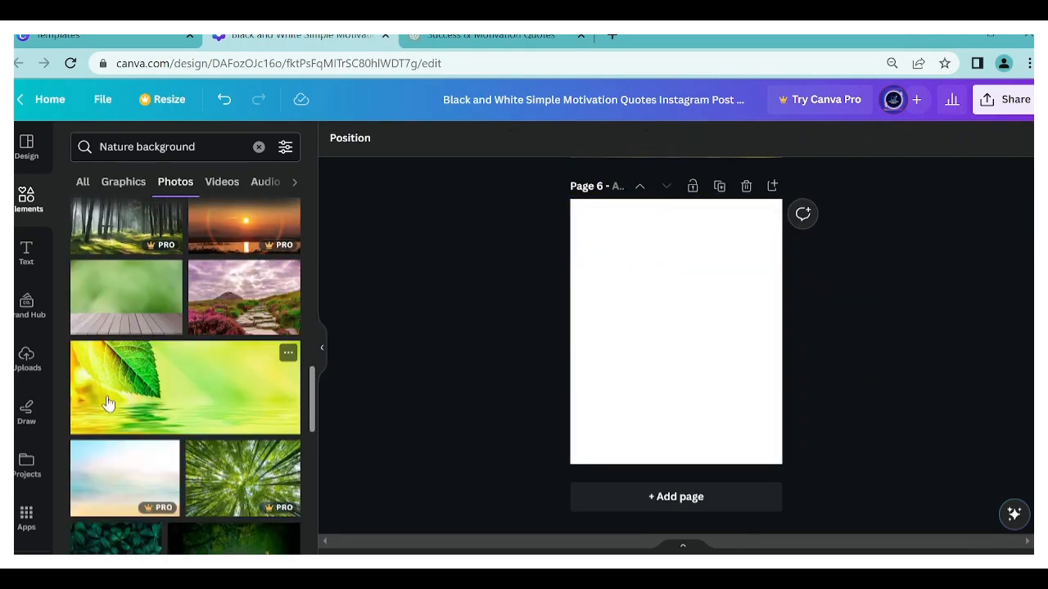
click(244, 297)
drag(761, 276, 921, 169)
drag(818, 237, 747, 268)
drag(849, 419, 995, 516)
drag(631, 248, 625, 248)
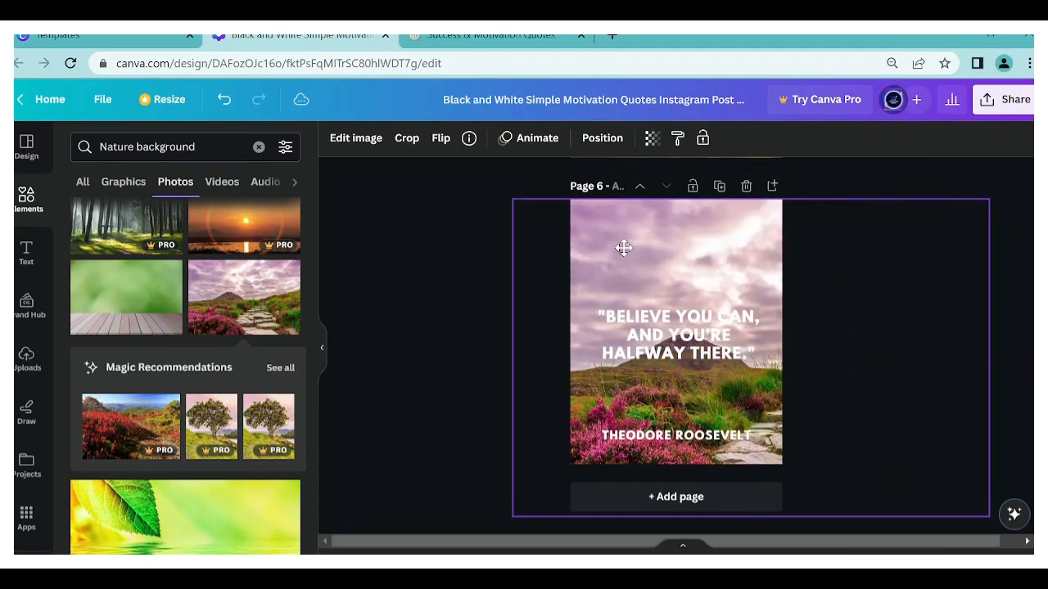
click(603, 138)
click(257, 216)
- Lower the quote on page 6 slightly and replace it with ChatGPT's sixth quote, "Success is not in what you have, but who you are."
click(668, 334)
mouse_move(669, 335)
mouse_down()
mouse_move(669, 358)
mouse_move(669, 349)
mouse_up()
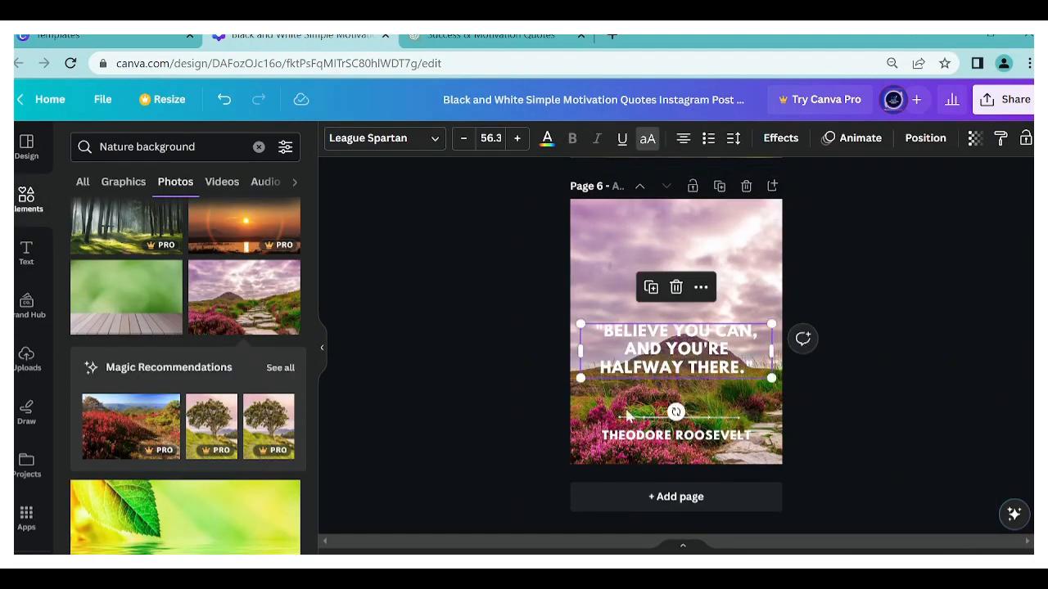
click(495, 37)
click(299, 36)
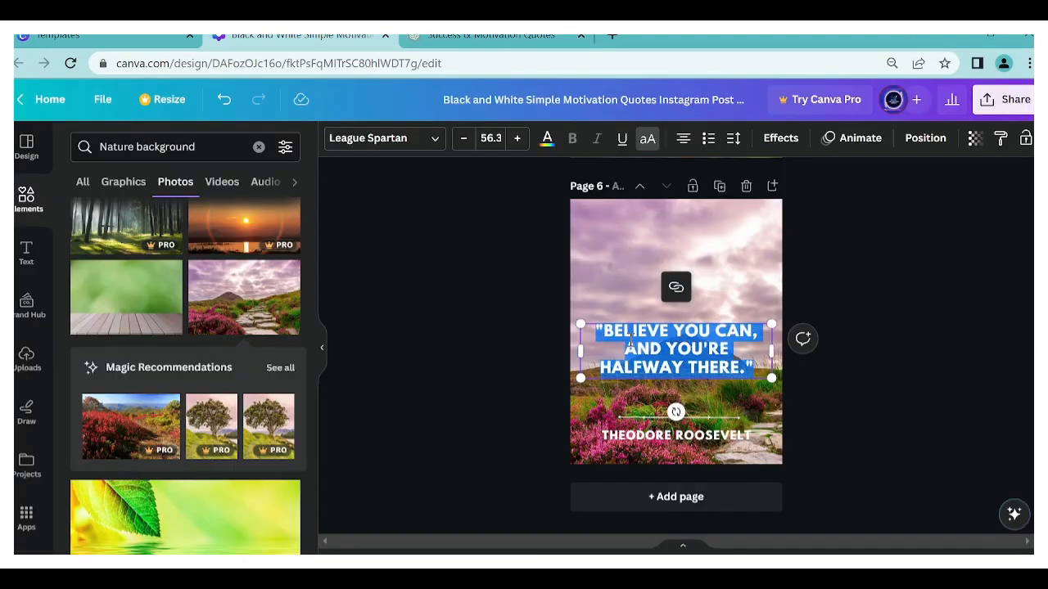
key(ctrl+v)
- Copy the sixth quote's author, Bo Bennett, from ChatGPT and paste it over Theodore Roosevelt on page 6
key(ctrl+Tab)
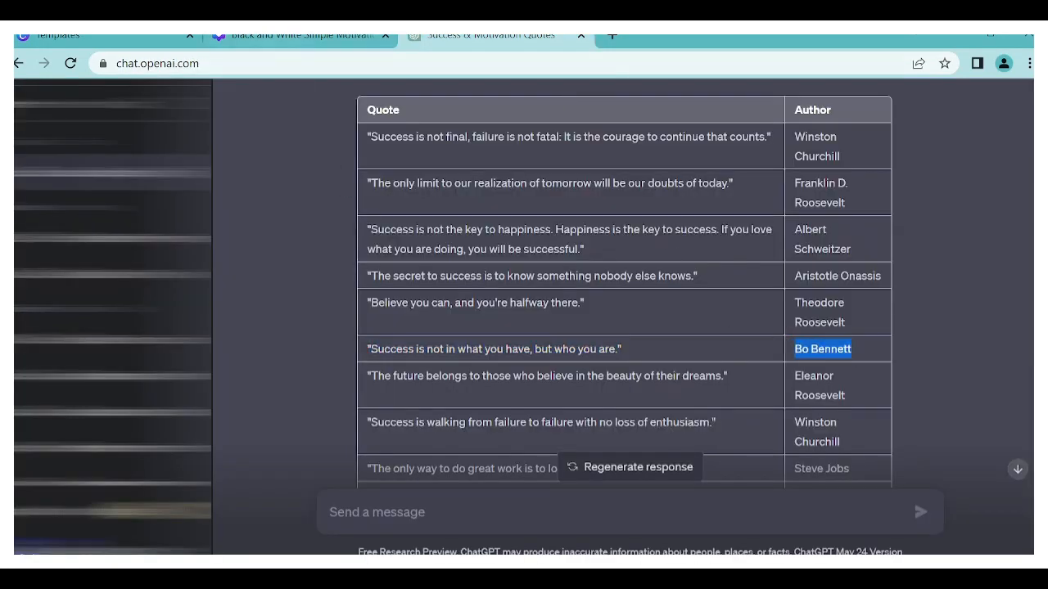
click(298, 36)
triple_click(704, 435)
key(ctrl+v)
- Replace the pink heather photo on page 6 with the sunrise mountain panorama, enlarged and positioned to cover the page
click(679, 278)
key(Delete)
scroll(229, 393, up, 5)
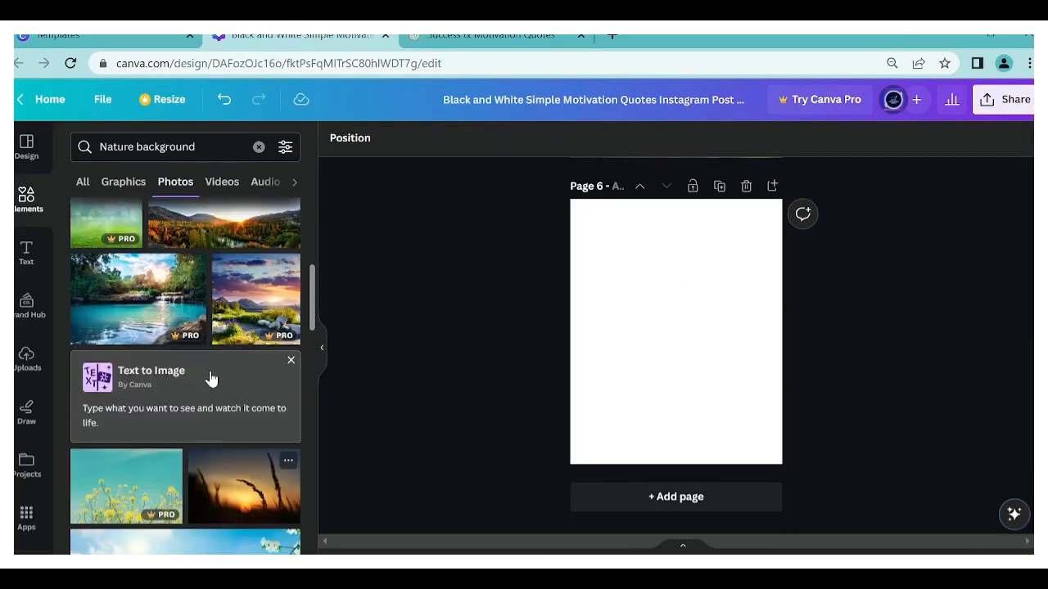
scroll(211, 379, up, 1)
click(221, 268)
drag(766, 296, 1033, 183)
drag(589, 363, 308, 472)
drag(641, 275, 778, 279)
- Send the panorama on page 6 behind the text and move the quote slightly lower
click(601, 139)
click(239, 201)
click(657, 352)
drag(657, 351, 655, 359)
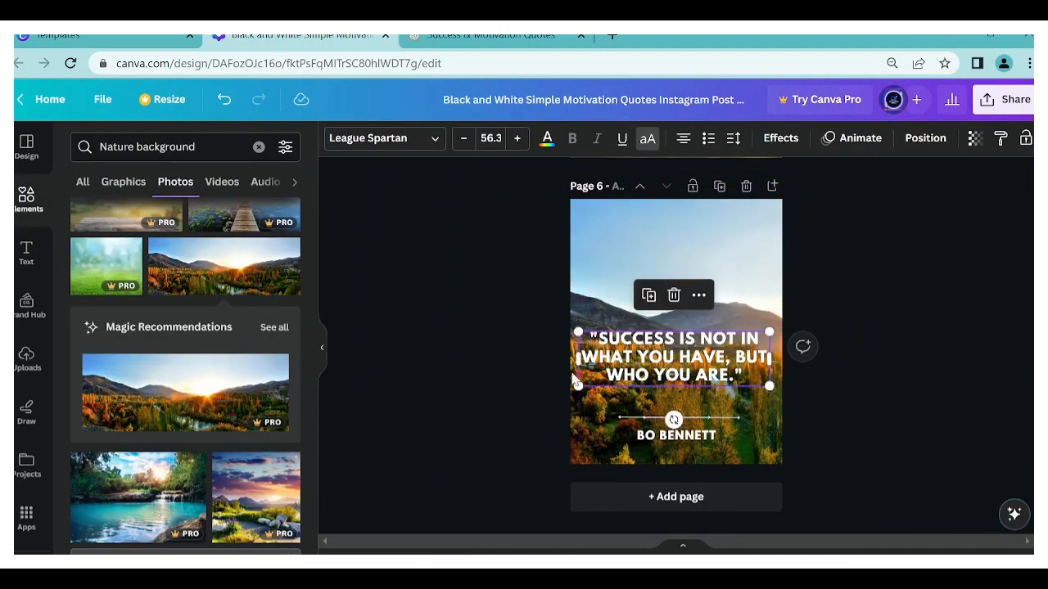
- Duplicate page 6 and delete the mountain panorama from the new page 7
click(719, 186)
click(579, 393)
click(829, 514)
key(ctrl+z)
key(Delete)
- Add the dark blue starry sky photo with the magenta horizon to page 7 and enlarge it to cover the page
scroll(108, 396, down, 2)
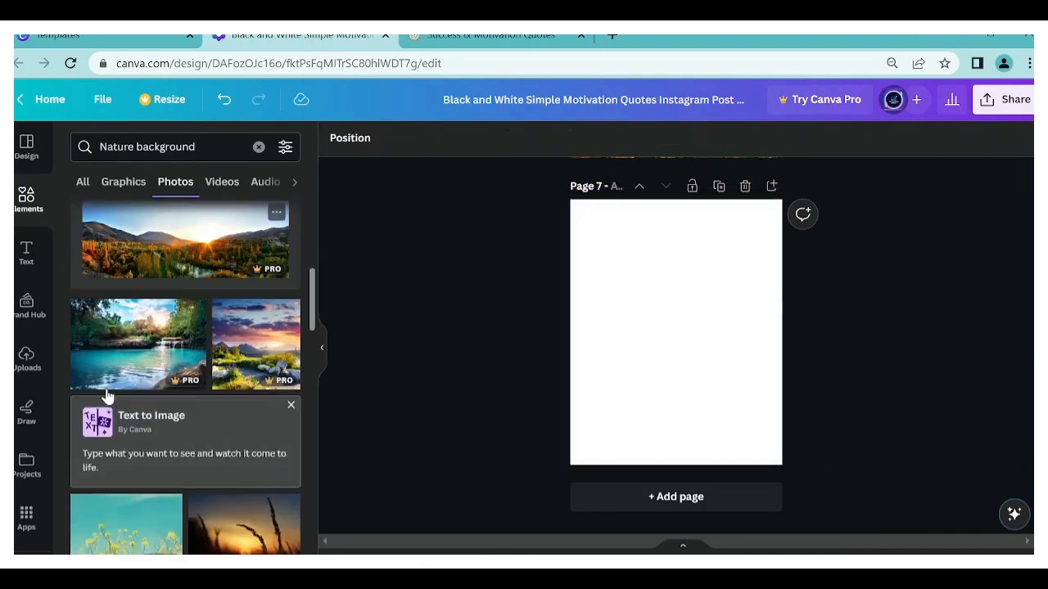
scroll(108, 396, down, 10)
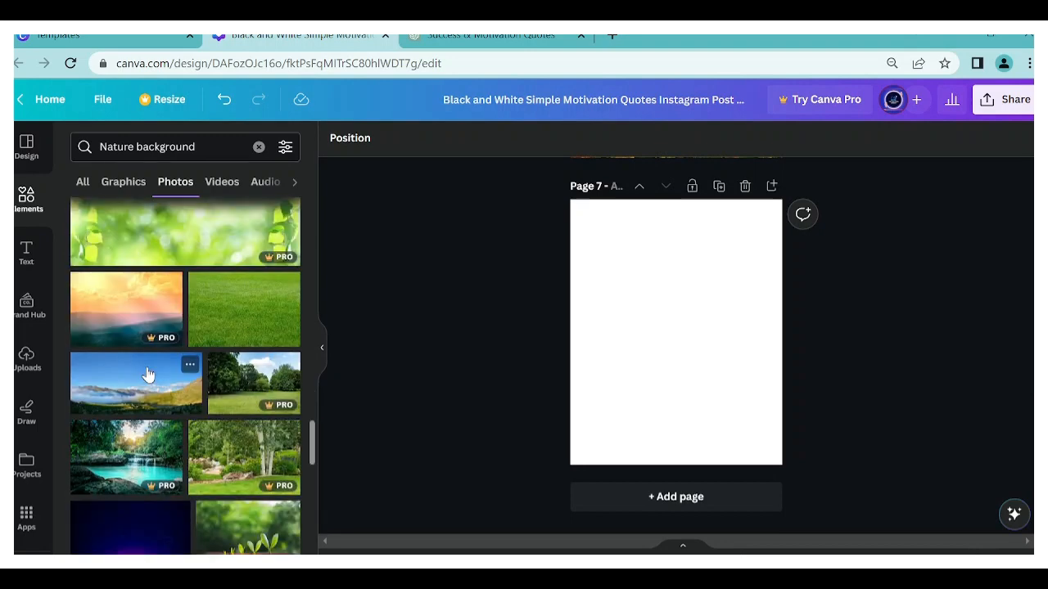
scroll(148, 374, down, 3)
click(138, 291)
drag(762, 284, 1001, 151)
drag(725, 256, 659, 295)
drag(933, 425, 1011, 473)
- Send the starry sky photo on page 7 behind the quote, line and author name
click(602, 137)
click(234, 183)
click(435, 270)
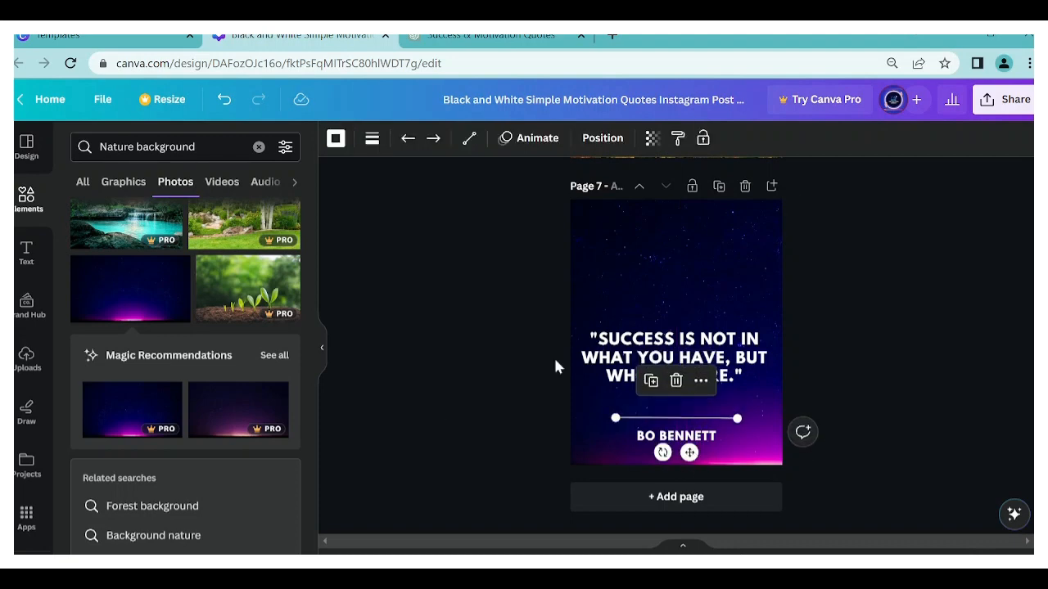
- Copy the seventh quote, "The future belongs to those who believe in the beauty of their dreams.", from ChatGPT and paste it over page 7's quote
key(ctrl+Tab)
drag(707, 375, 351, 374)
click(730, 380)
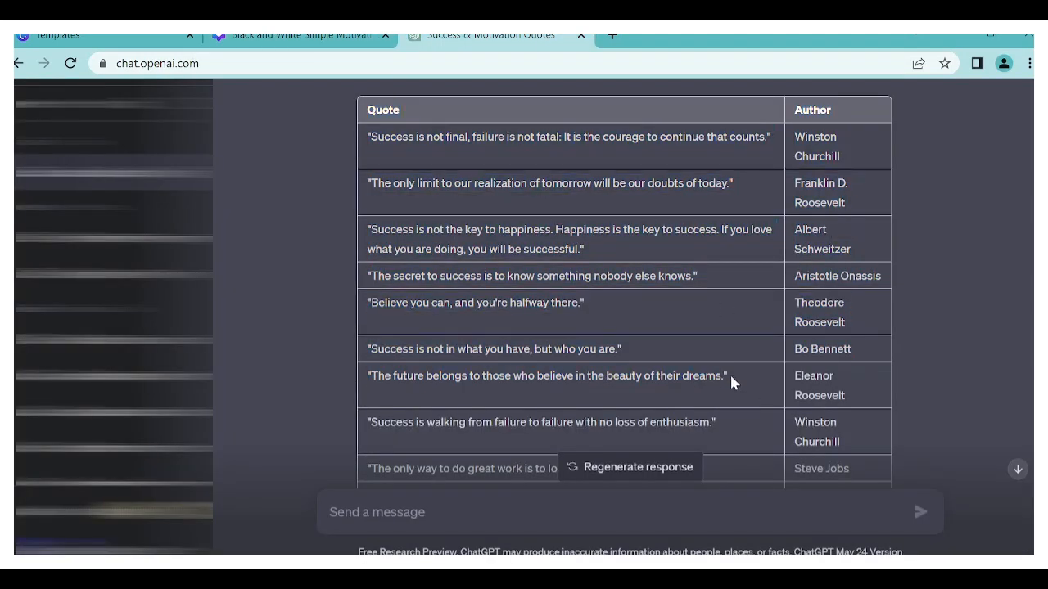
key(ctrl+c)
click(319, 39)
double_click(672, 359)
key(ctrl+v)
click(437, 211)
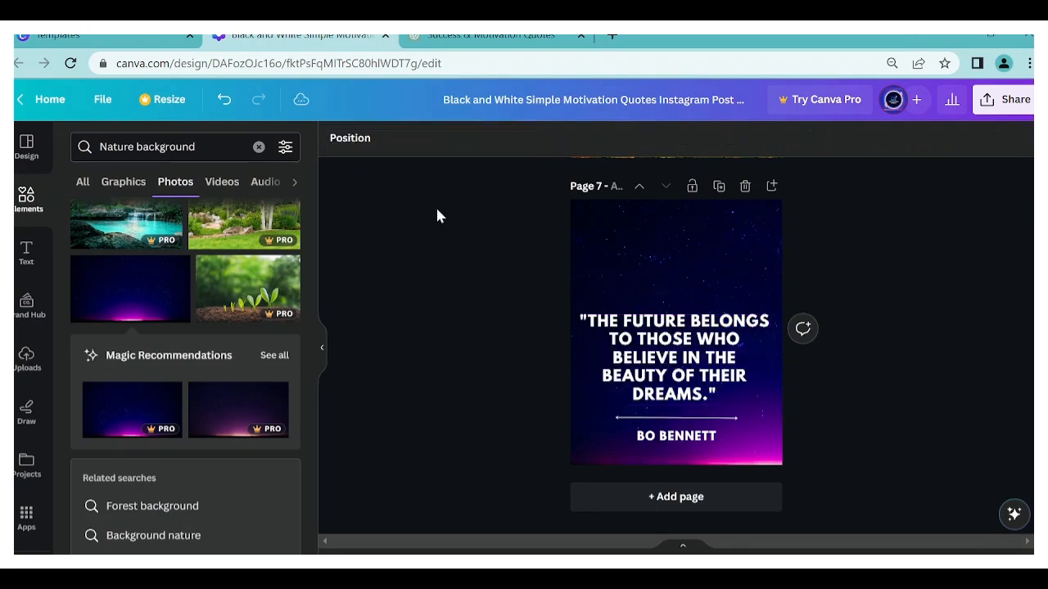
- Move page 7's quote up a little and replace the author with Eleanor Roosevelt, copied from ChatGPT
drag(665, 317, 671, 281)
key(ctrl+Tab)
drag(846, 397, 811, 384)
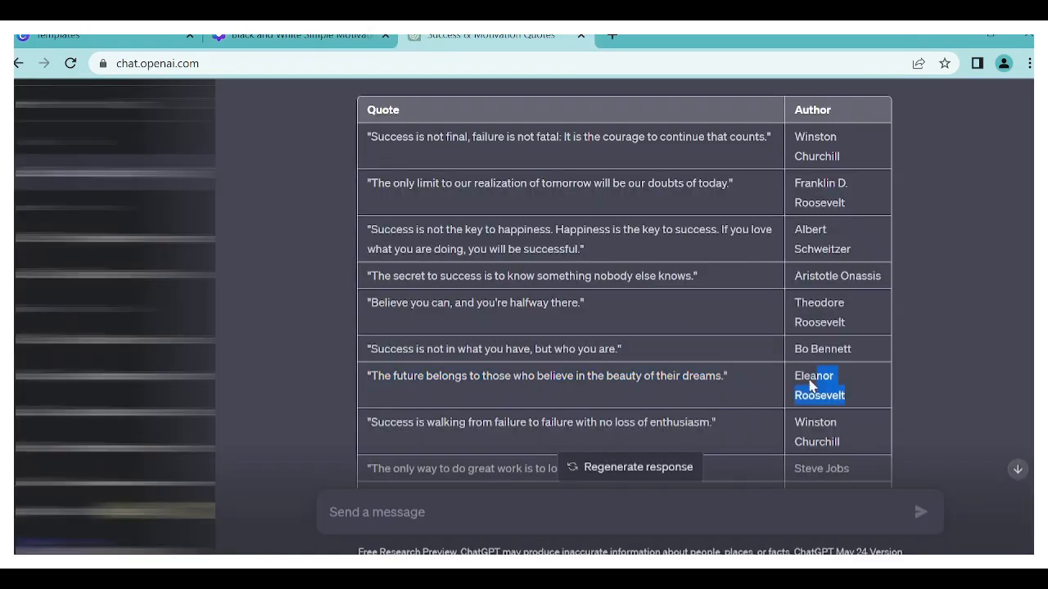
click(307, 38)
double_click(709, 437)
key(ctrl+v)
click(508, 410)
- Duplicate page 7 and delete the starry sky photo from the new page 8
click(720, 187)
click(641, 249)
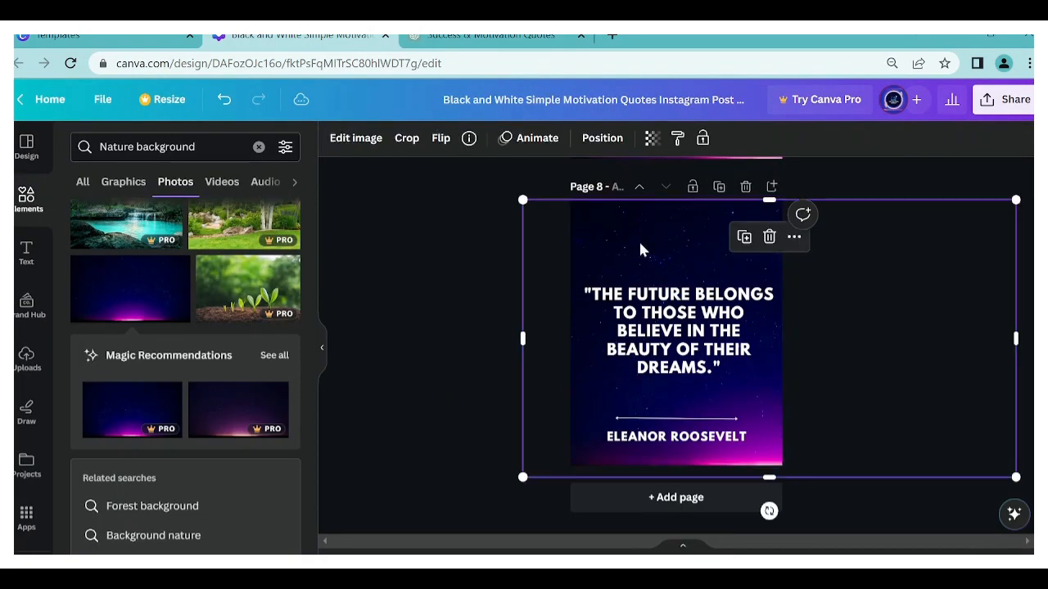
click(769, 237)
- Switch the photo search to "Sky background" and try a white clouds photo on page 8, then remove it
scroll(247, 383, down, 10)
scroll(245, 385, down, 10)
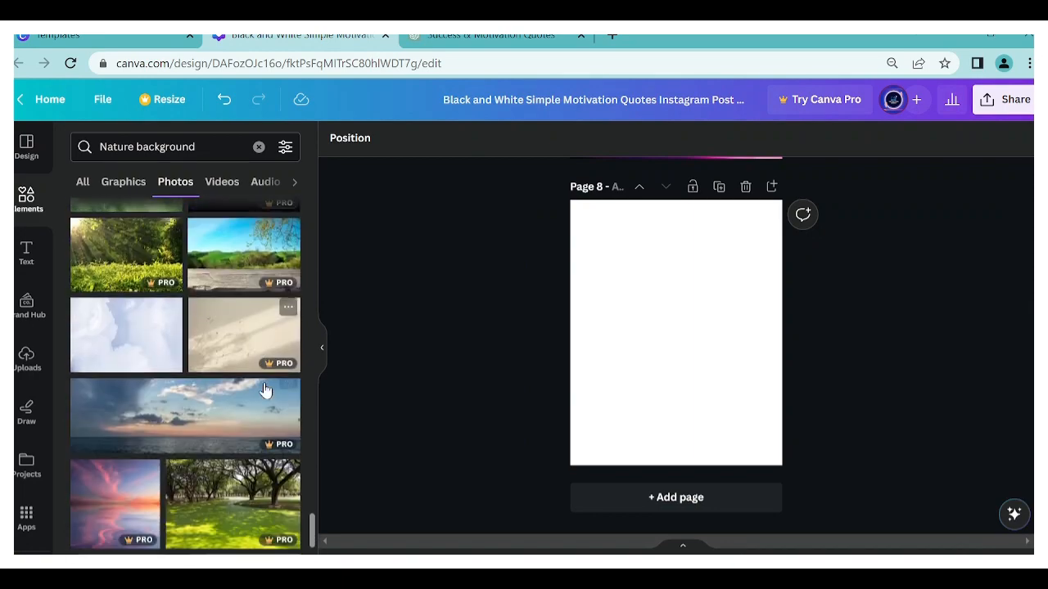
scroll(150, 374, down, 5)
click(152, 369)
scroll(160, 385, down, 5)
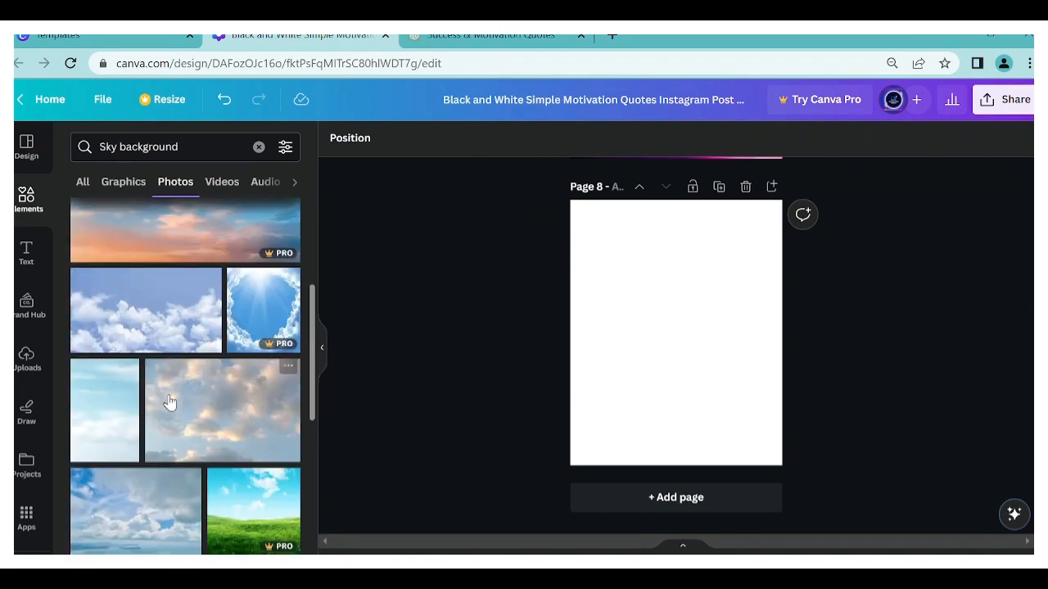
click(135, 317)
key(Delete)
- Add the red sunset sky photo to page 8 as a full-page background behind the quote, line and author
scroll(129, 358, down, 6)
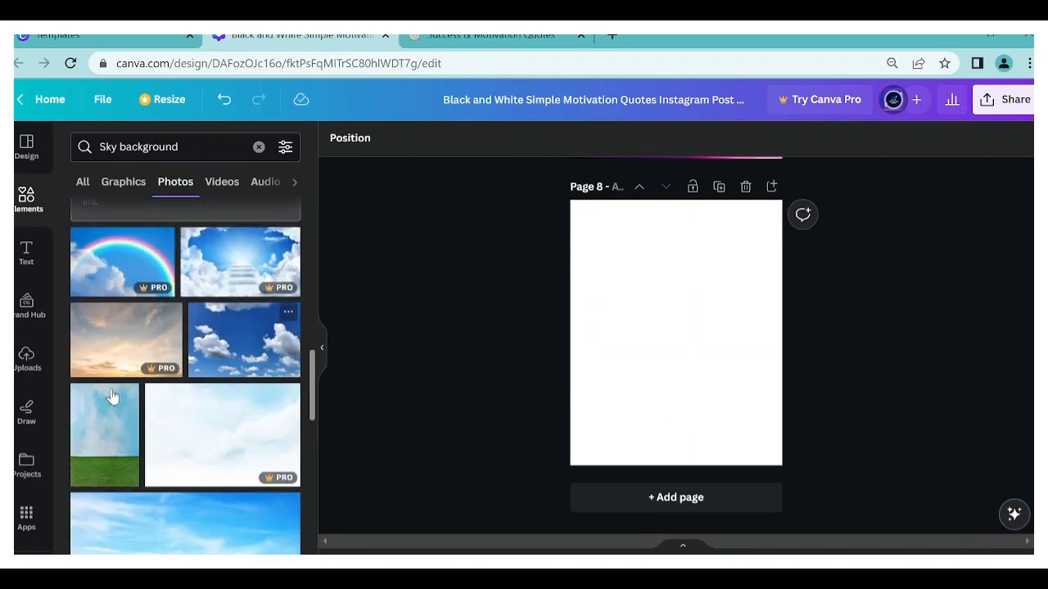
scroll(173, 365, down, 6)
click(244, 244)
drag(761, 270, 901, 167)
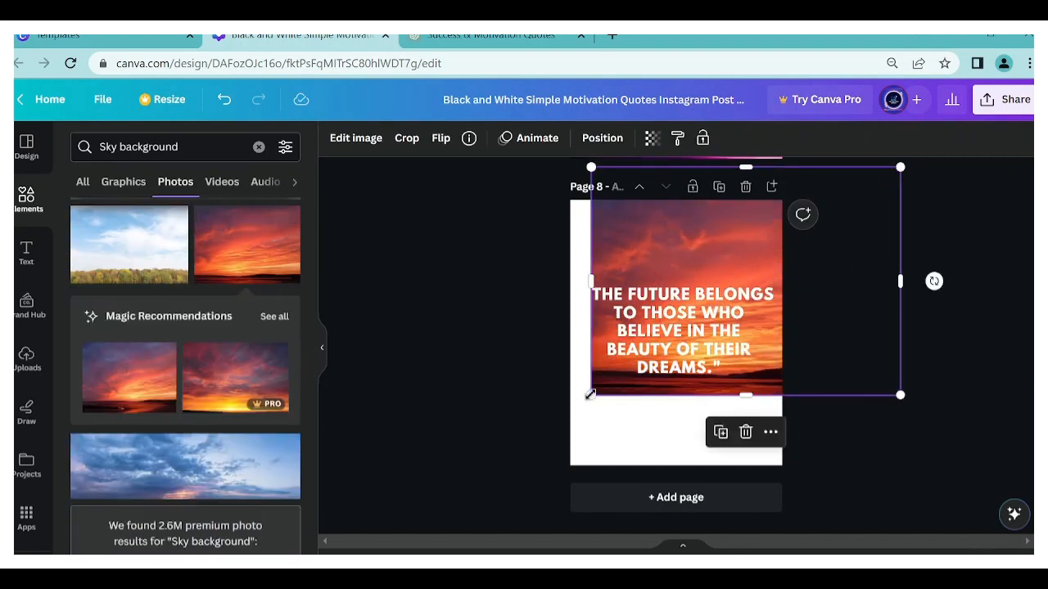
drag(590, 395, 480, 477)
drag(678, 247, 668, 279)
click(602, 139)
click(401, 270)
- Copy the eighth quote, "Success is walking from failure to failure with no loss of enthusiasm.", from ChatGPT and paste it over page 8's quote
click(491, 38)
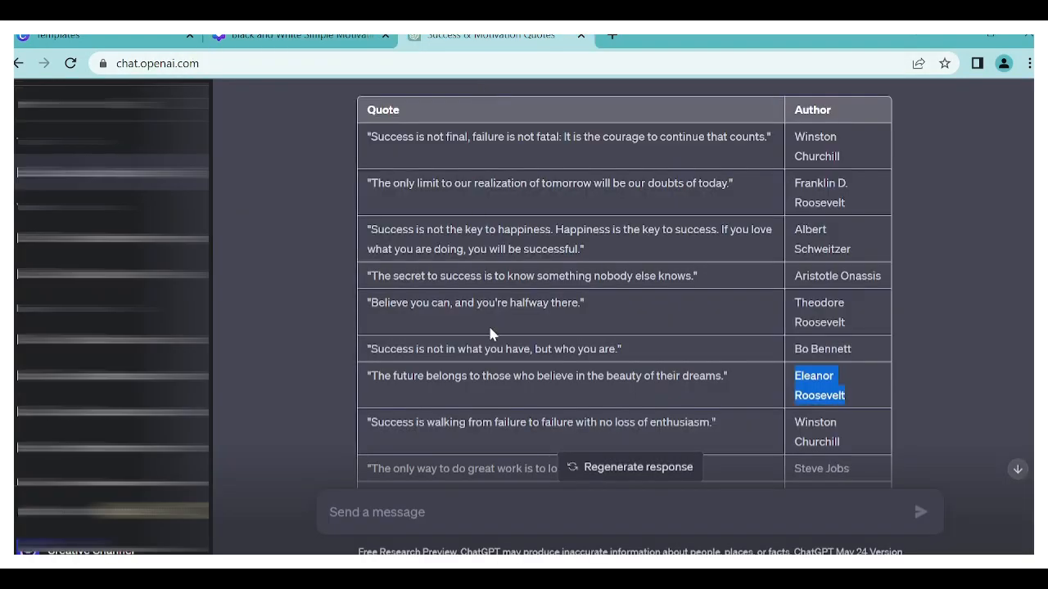
scroll(483, 350, down, 1)
scroll(483, 349, down, 3)
drag(727, 266, 360, 257)
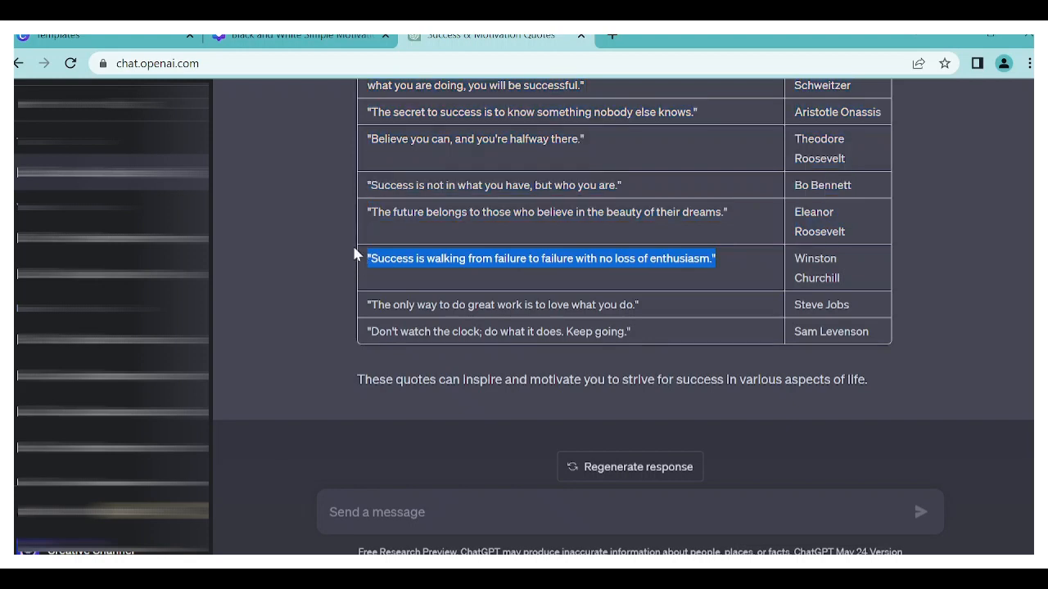
click(295, 37)
double_click(695, 366)
key(ctrl+v)
click(475, 262)
- Copy the eighth author, Winston Churchill, from ChatGPT and paste it over page 8's author name
click(491, 38)
click(852, 282)
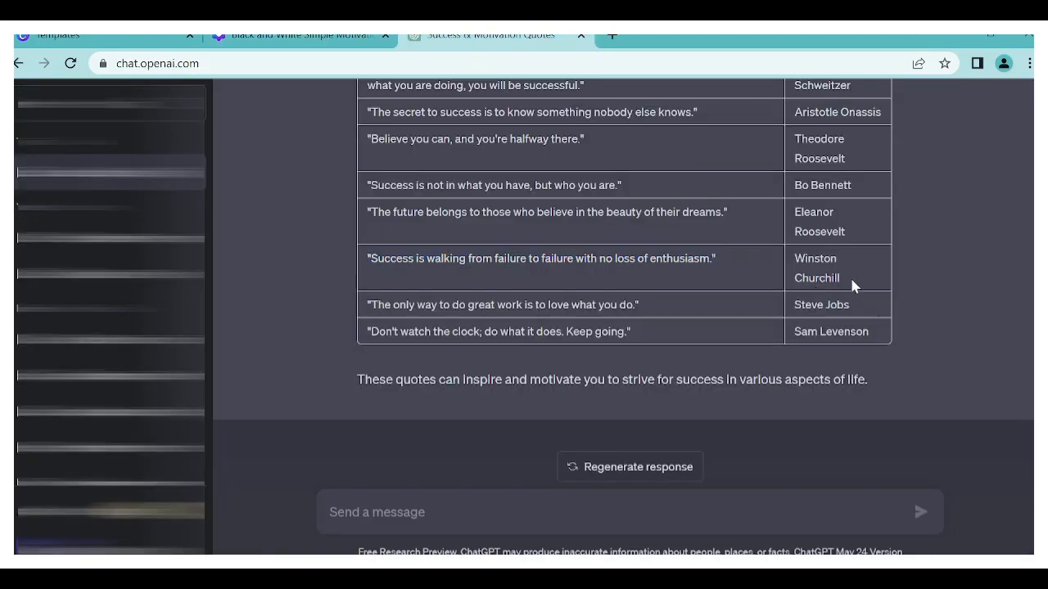
click(294, 37)
double_click(677, 437)
key(ctrl+v)
click(440, 378)
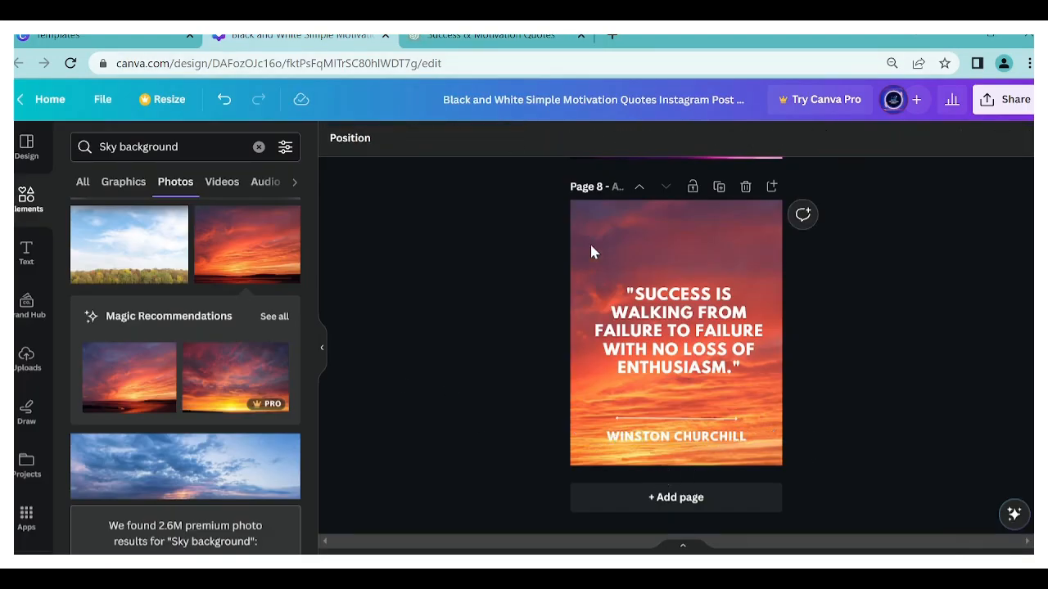
- Slightly darken the red sunset sky photo on page 8 with the image adjustments
click(590, 246)
click(355, 137)
scroll(213, 327, down, 3)
drag(178, 286, 157, 288)
click(353, 253)
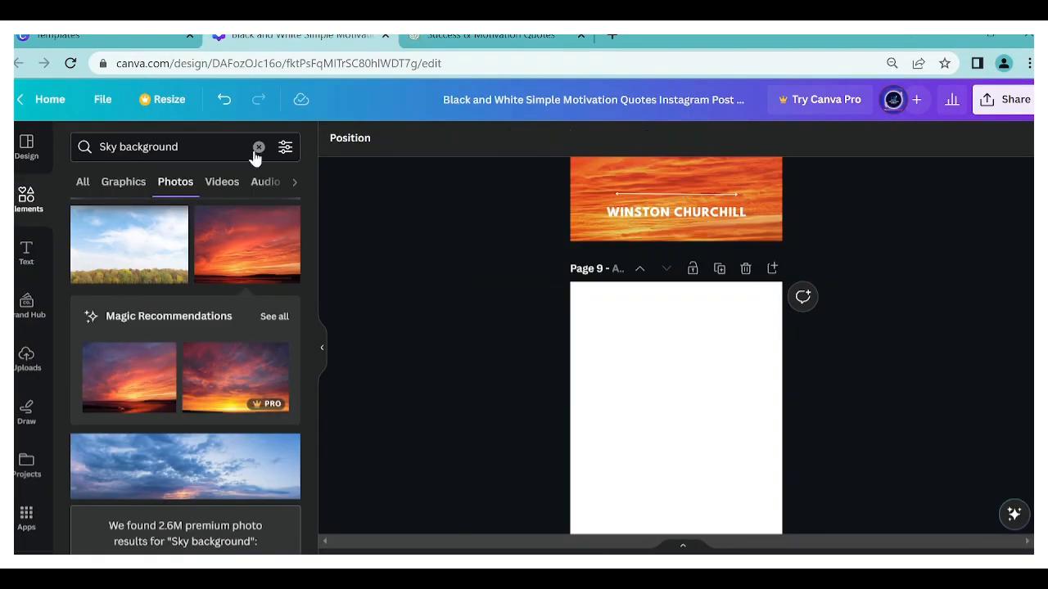
- Search the elements for "nature", narrow the search to Forest and show only photos
click(259, 146)
text(nature)
key(Return)
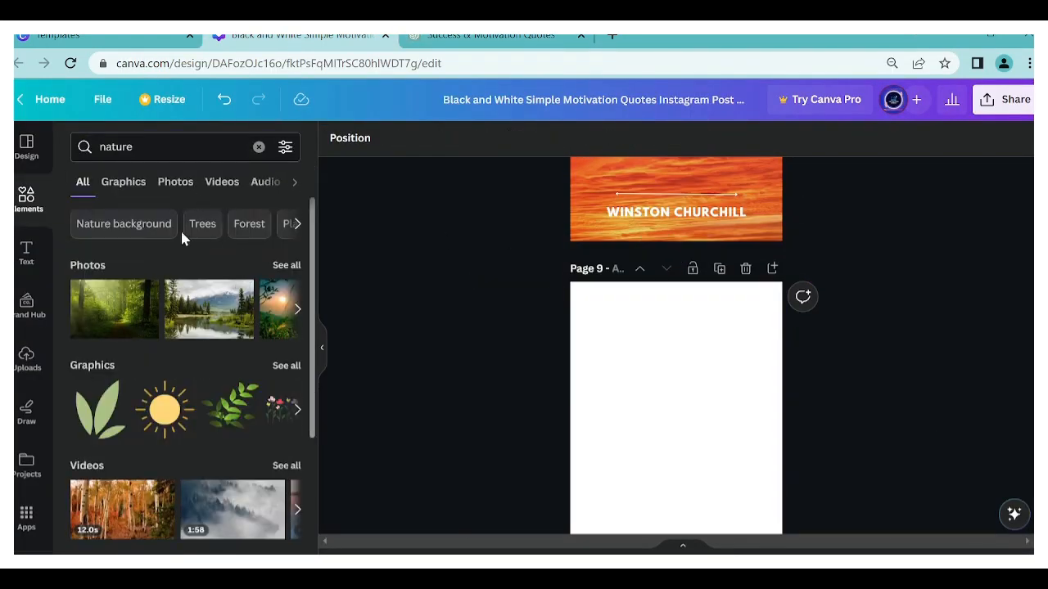
click(247, 224)
click(175, 181)
scroll(215, 398, down, 5)
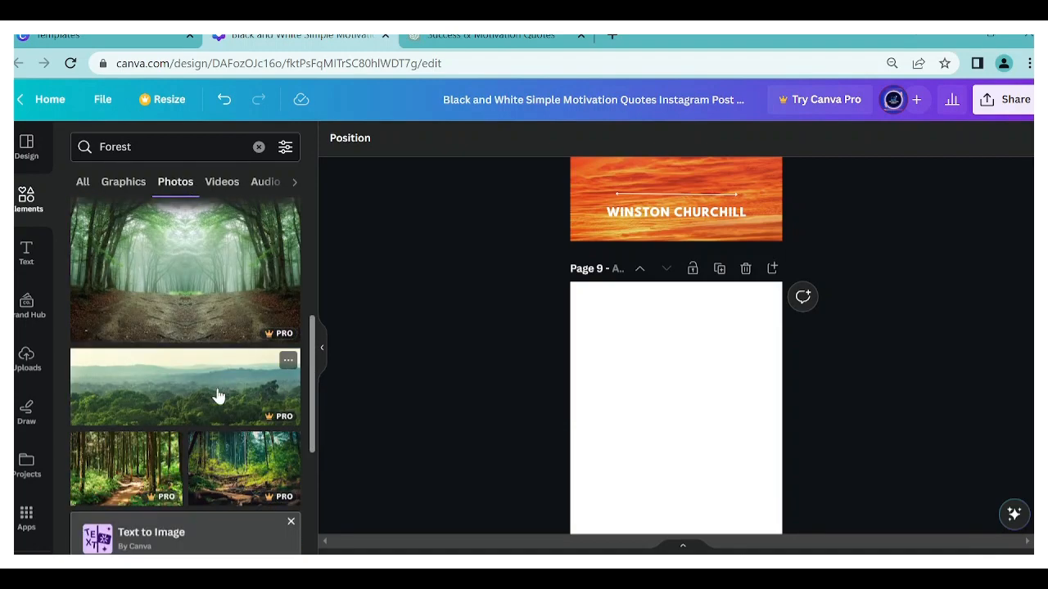
- Add the photo of green hills under a pink sunset to page 9 as a full-page background behind the text
click(244, 404)
scroll(530, 437, down, 2)
drag(761, 277, 873, 198)
drag(591, 388, 484, 530)
click(603, 137)
click(249, 180)
click(403, 264)
- Slightly darken the sunset hills photo on page 9 with the image adjustments
click(597, 253)
click(356, 139)
scroll(245, 246, down, 5)
mouse_move(178, 177)
mouse_down()
mouse_move(147, 191)
mouse_move(167, 180)
mouse_up()
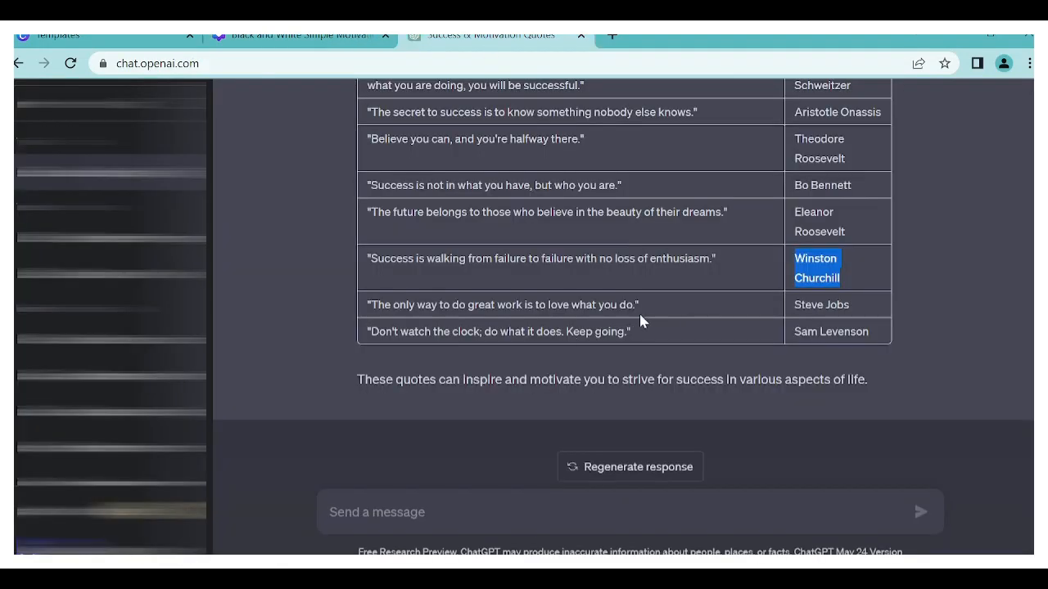
- Paste ChatGPT's ninth quote, "The only way to do great work is to love what you do.", over page 9's quote and move it down slightly
key(ctrl+c)
click(301, 36)
click(624, 313)
double_click(624, 313)
key(ctrl+v)
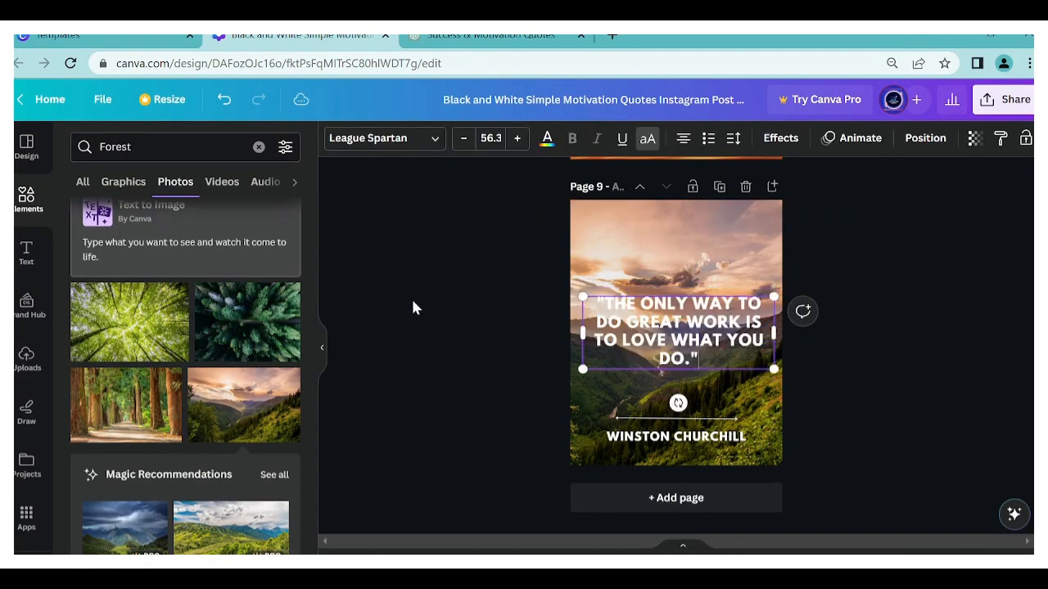
click(411, 296)
mouse_move(647, 339)
mouse_down()
mouse_move(650, 369)
mouse_move(653, 355)
mouse_up()
click(507, 275)
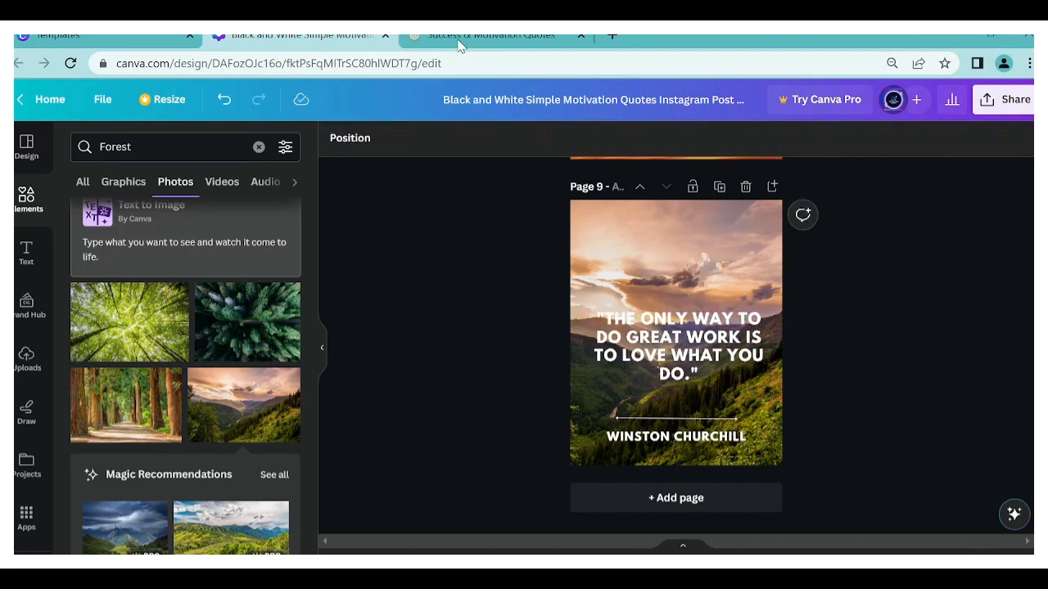
- Copy the ninth author, Steve Jobs, from ChatGPT and paste it over page 9's author name
click(461, 40)
key(ctrl+c)
click(300, 36)
double_click(673, 434)
key(ctrl+v)
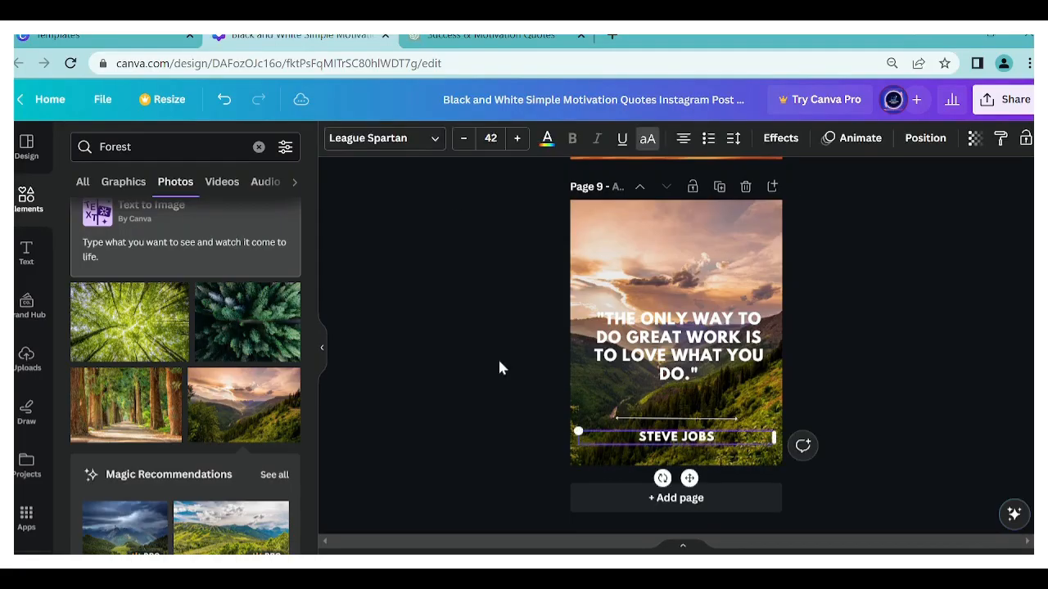
- Replace the sunset hills photo on the duplicated page 10 with the misty pine forest photo and enlarge it across the page width
click(612, 234)
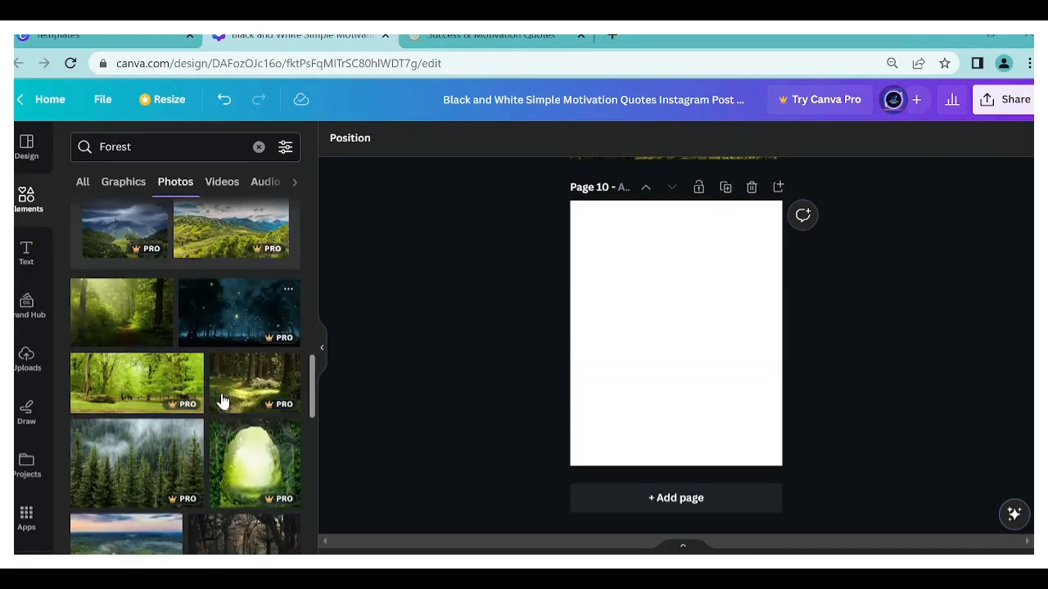
scroll(221, 401, down, 3)
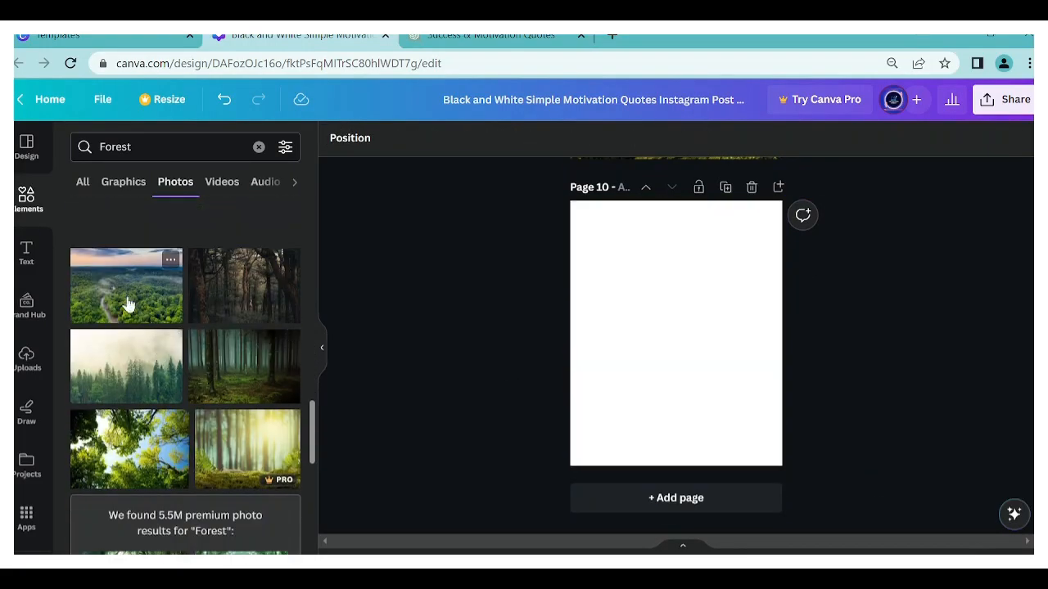
click(127, 365)
drag(761, 277, 908, 178)
drag(591, 390, 459, 476)
- Extend and reposition the misty pine forest photo to cover page 10, and send it behind the quote, line and author
drag(573, 401, 576, 354)
drag(688, 431, 690, 487)
drag(678, 328, 678, 296)
drag(690, 456, 690, 485)
drag(676, 291, 676, 243)
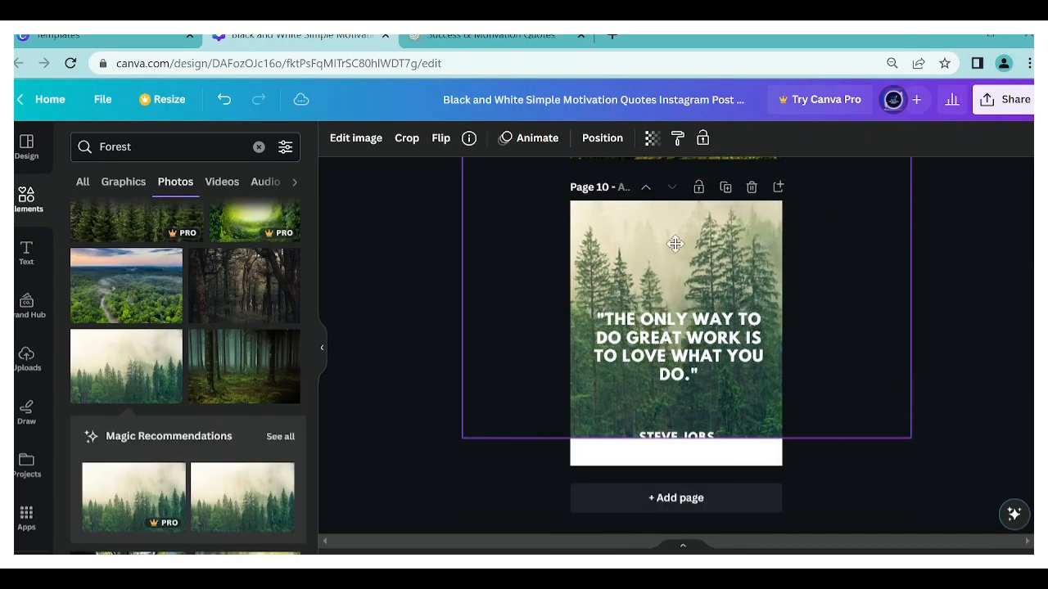
drag(687, 448, 687, 480)
drag(680, 242, 680, 271)
click(602, 138)
click(251, 172)
click(442, 258)
- Slightly darken the misty pine forest photo on page 10 with the image adjustments
click(356, 138)
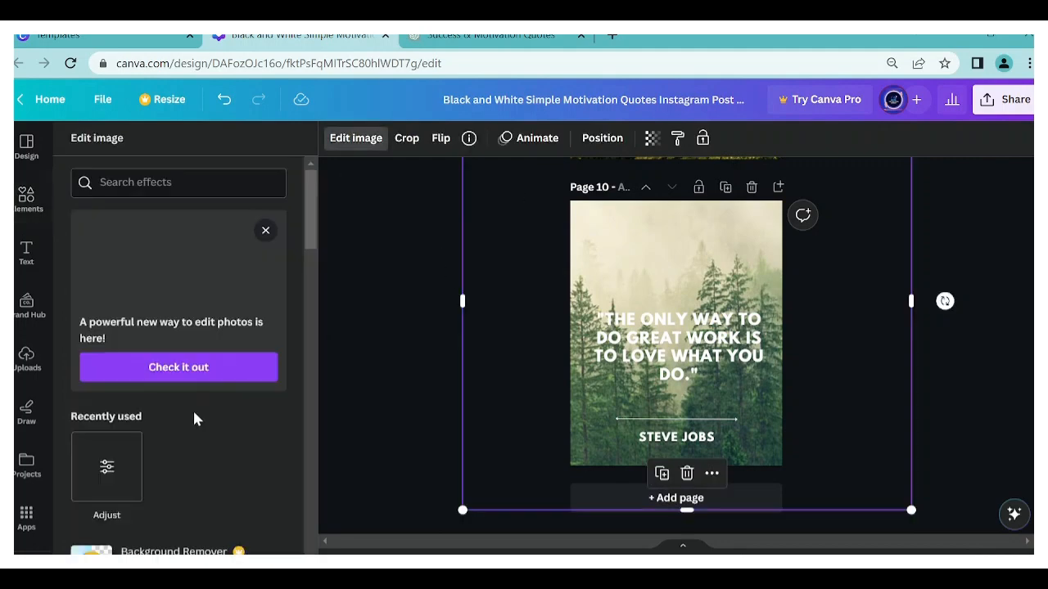
scroll(196, 418, down, 5)
drag(178, 258, 156, 365)
click(378, 251)
- Copy the tenth quote, "Don't watch the clock; do what it does. Keep going.", from ChatGPT and paste it over page 10's quote
click(493, 37)
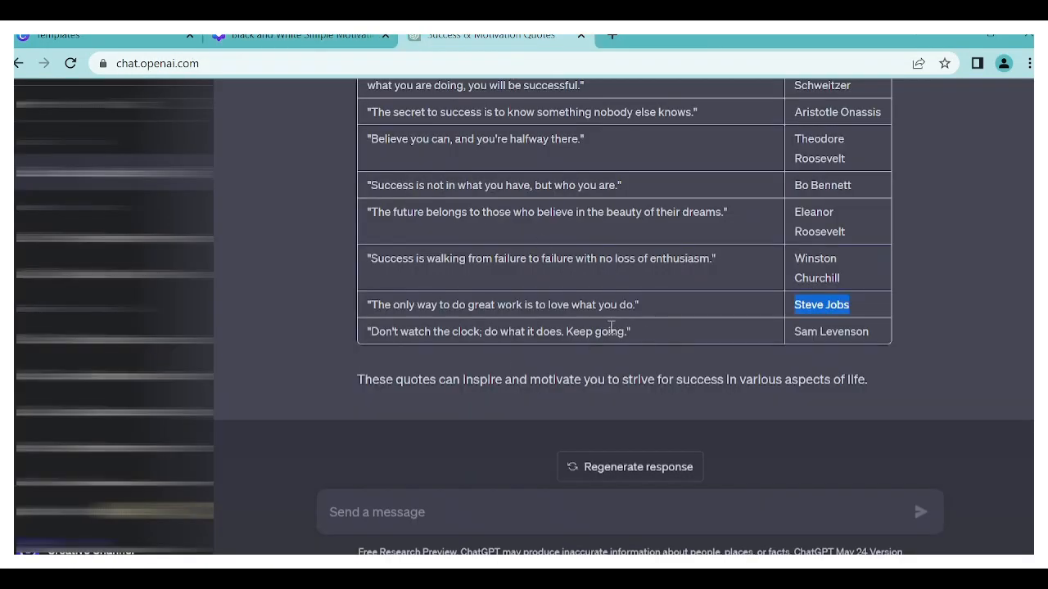
drag(630, 331, 371, 332)
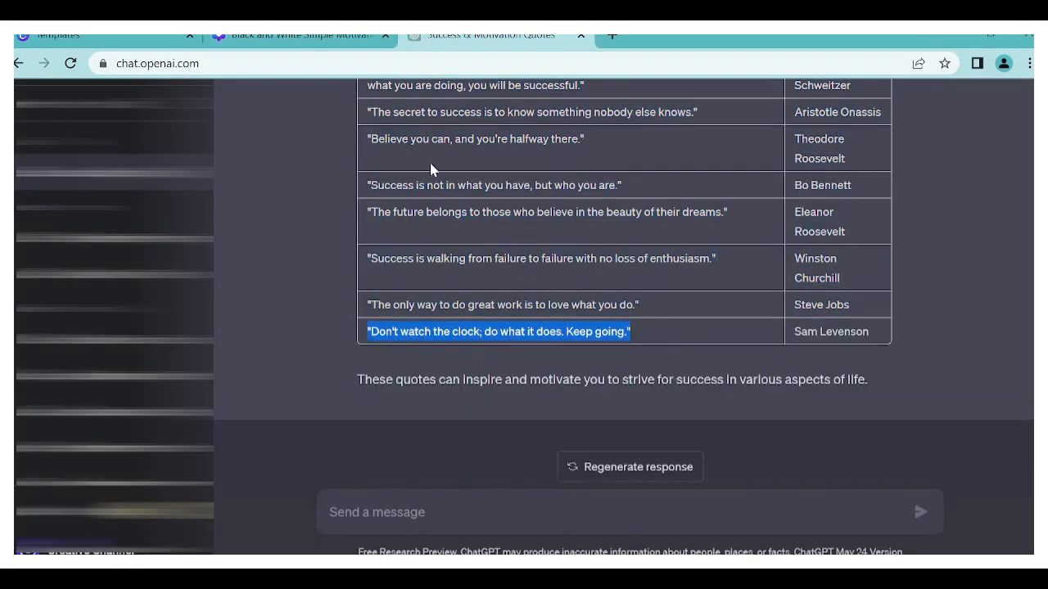
key(ctrl+c)
click(295, 36)
key(ctrl+v)
- Copy the tenth author, Sam Levenson, from ChatGPT and paste it over page 10's author name
click(491, 37)
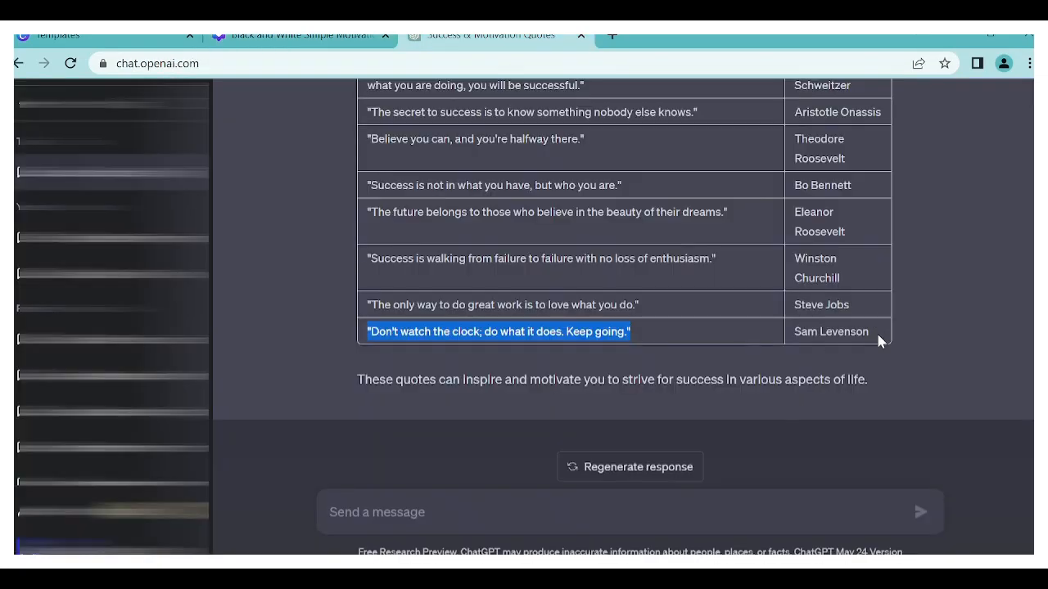
key(ctrl+c)
click(295, 37)
triple_click(676, 436)
key(ctrl+v)
click(501, 383)
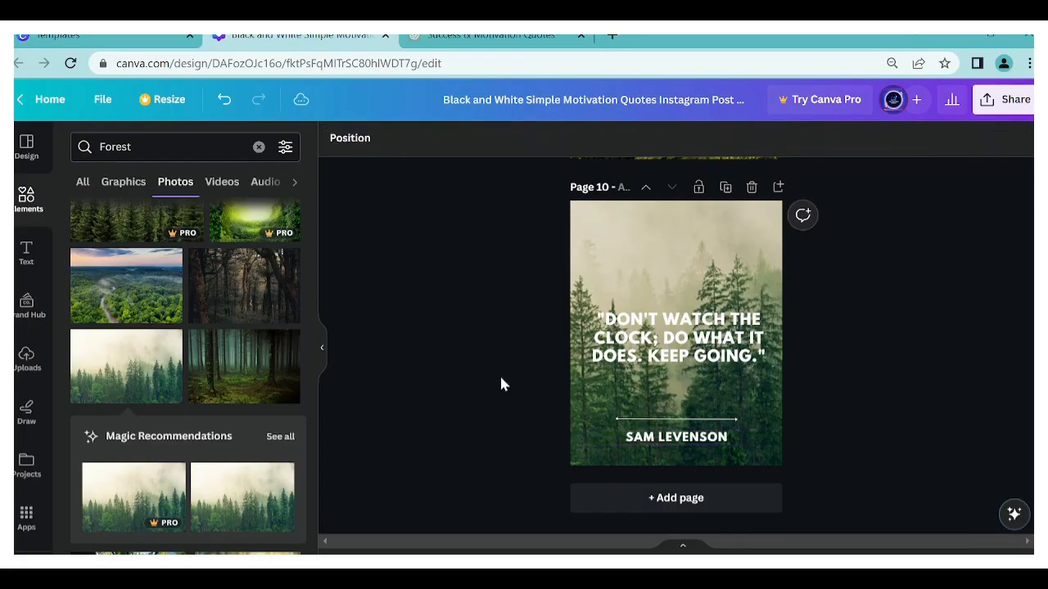
- Show all pages in a grid and look over the ten quote posts
click(971, 560)
scroll(891, 402, up, 1)
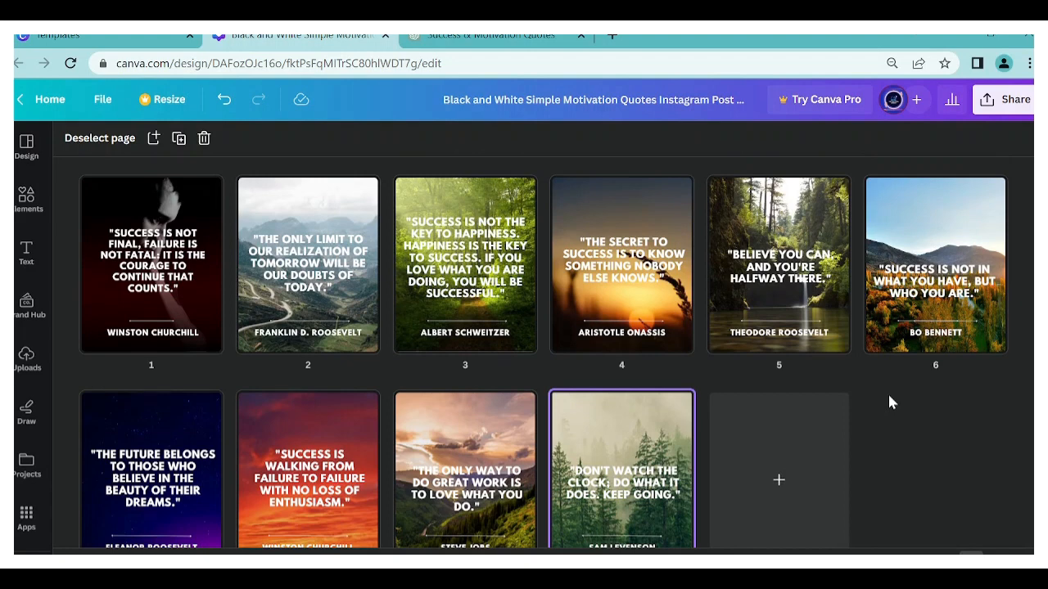
scroll(528, 401, down, 1)
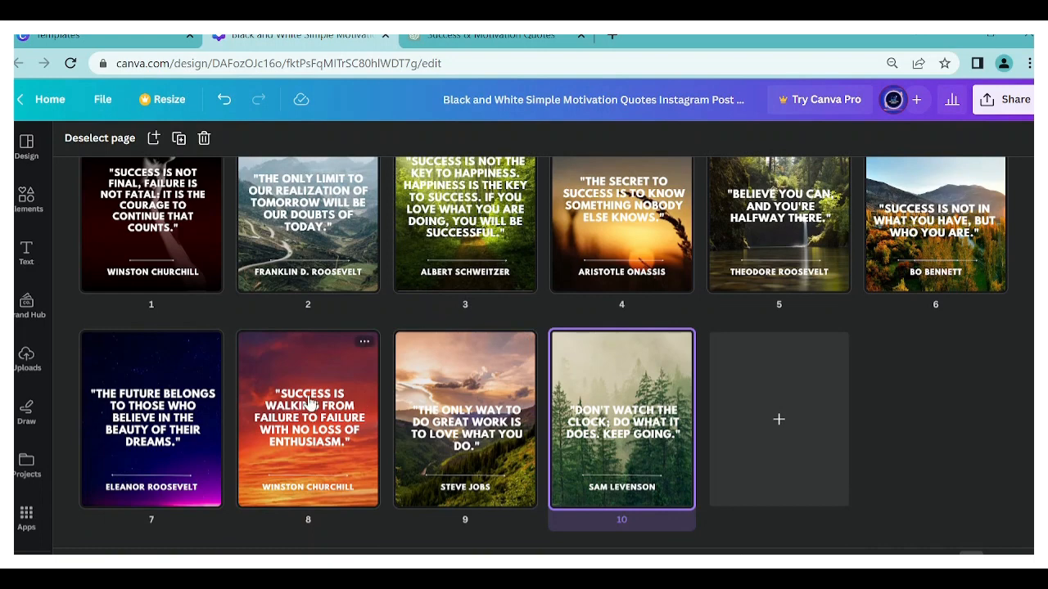
scroll(651, 402, up, 1)
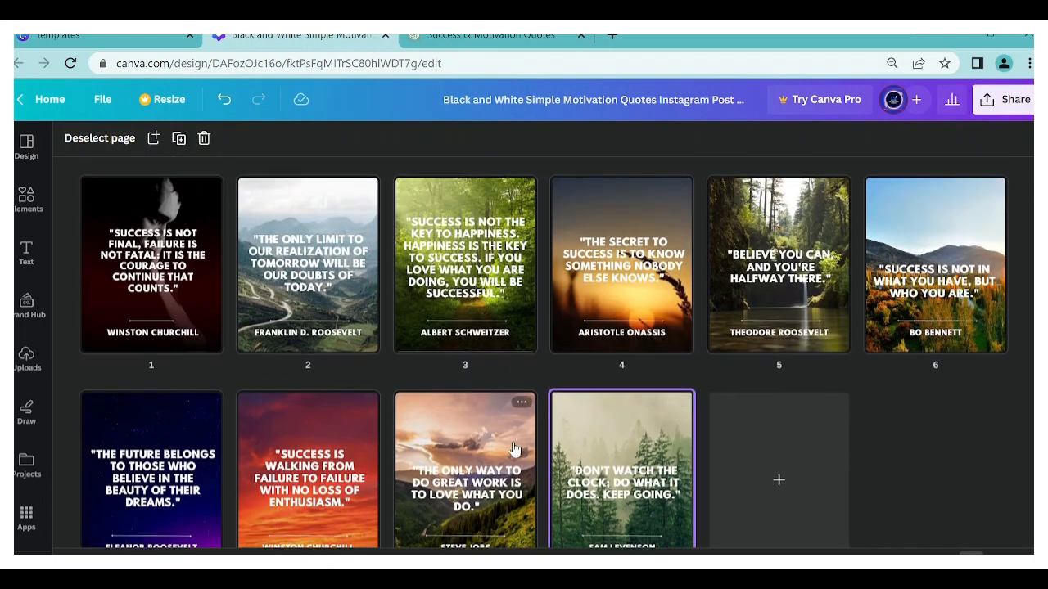
scroll(458, 451, down, 1)
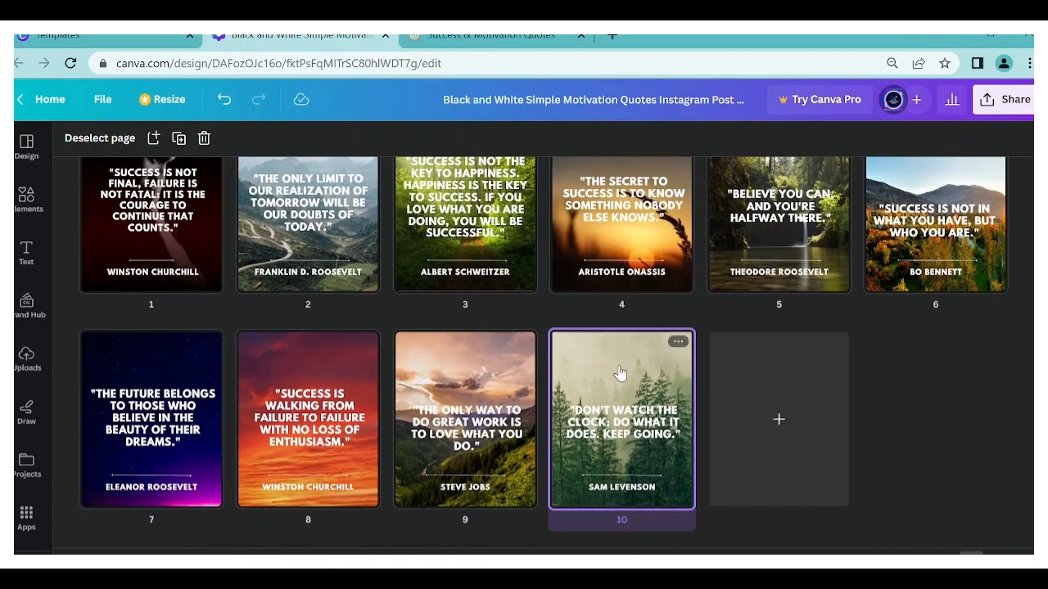